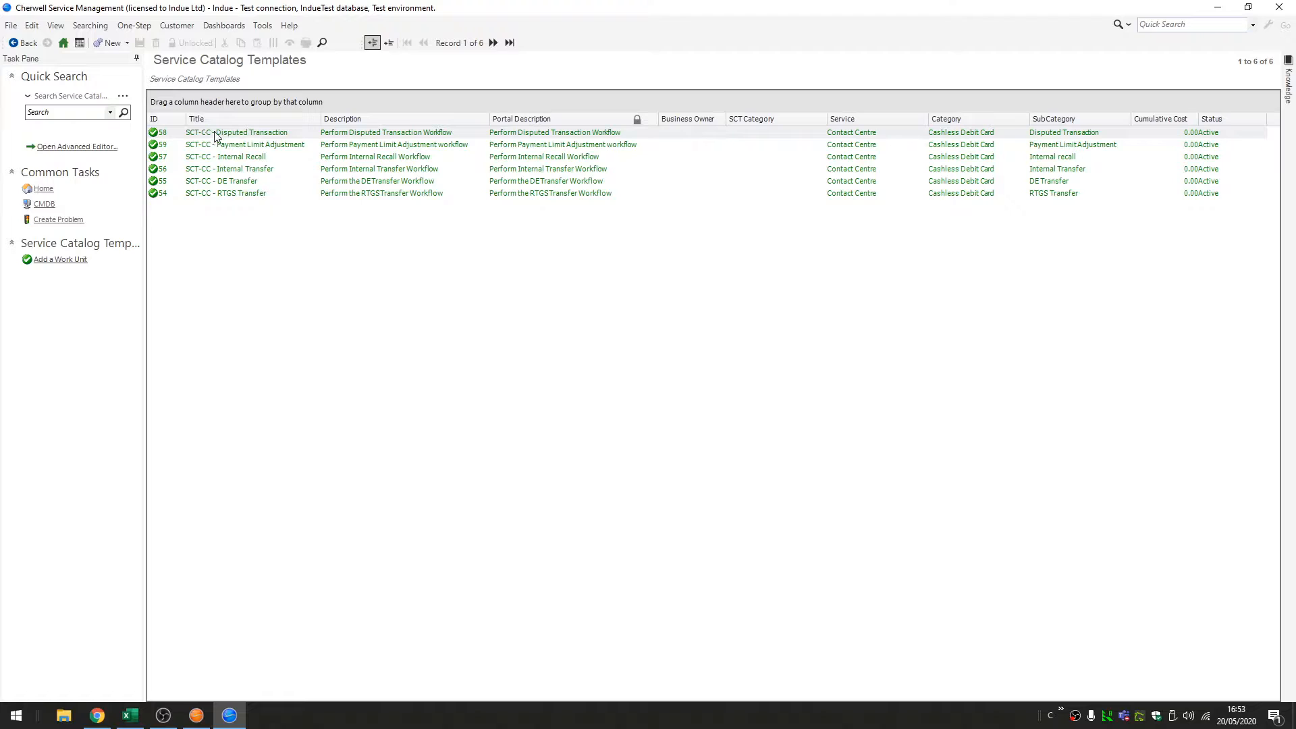
# Open the SCT-CC - Disputed Transaction template and review the sequence of work units in its work unit order
pyautogui.doubleClick(267, 133)
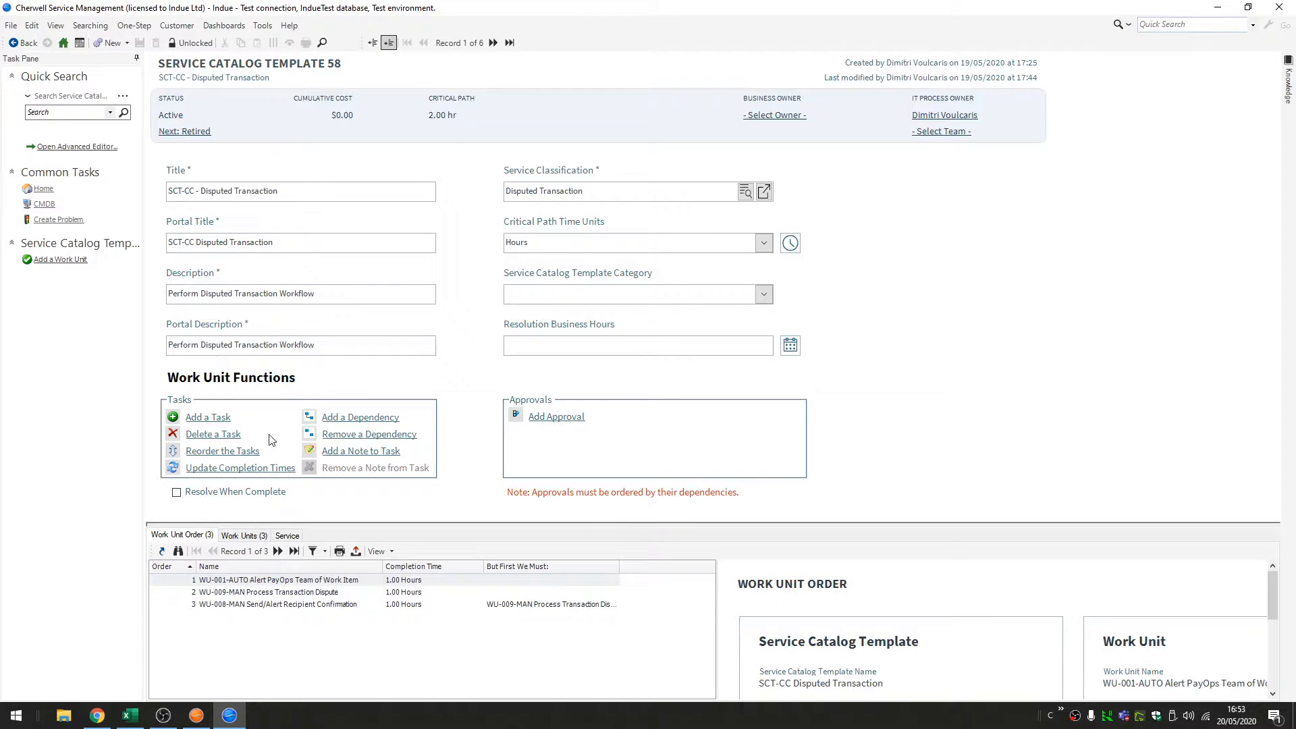
pyautogui.click(240, 595)
pyautogui.click(249, 605)
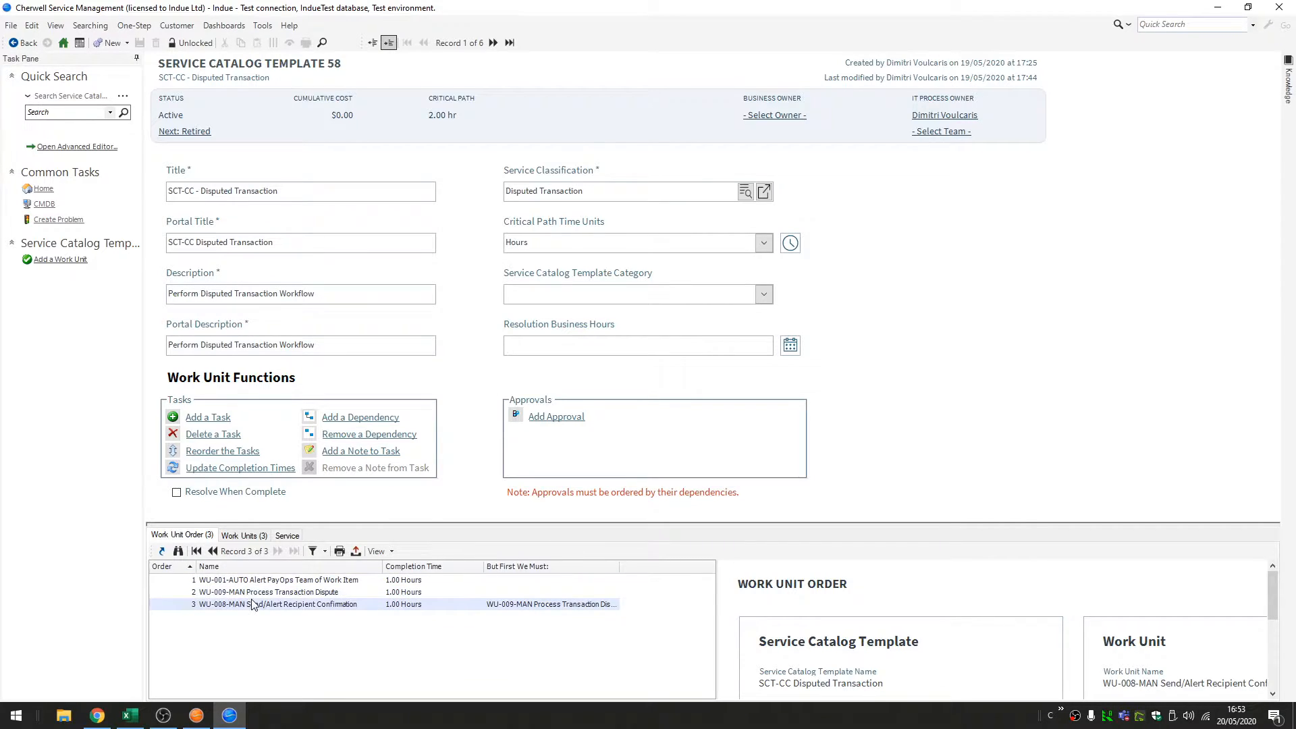
pyautogui.click(256, 595)
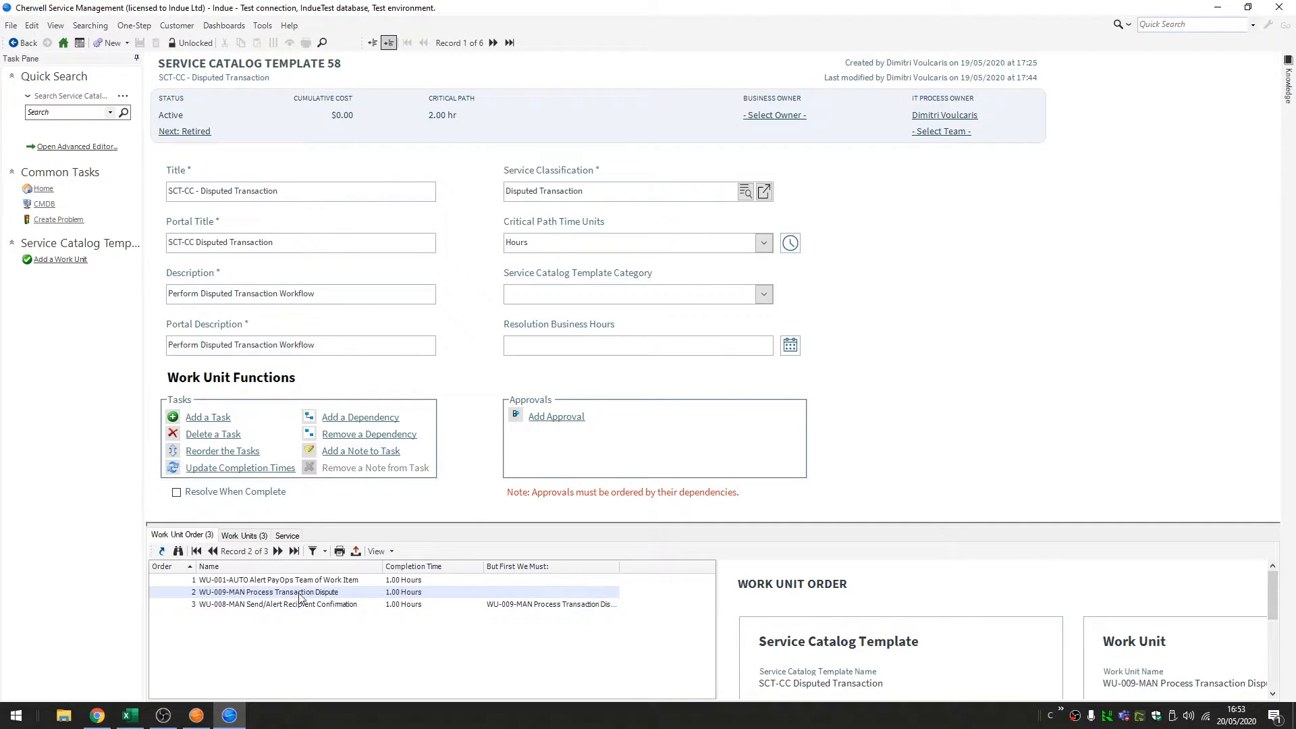
pyautogui.click(251, 606)
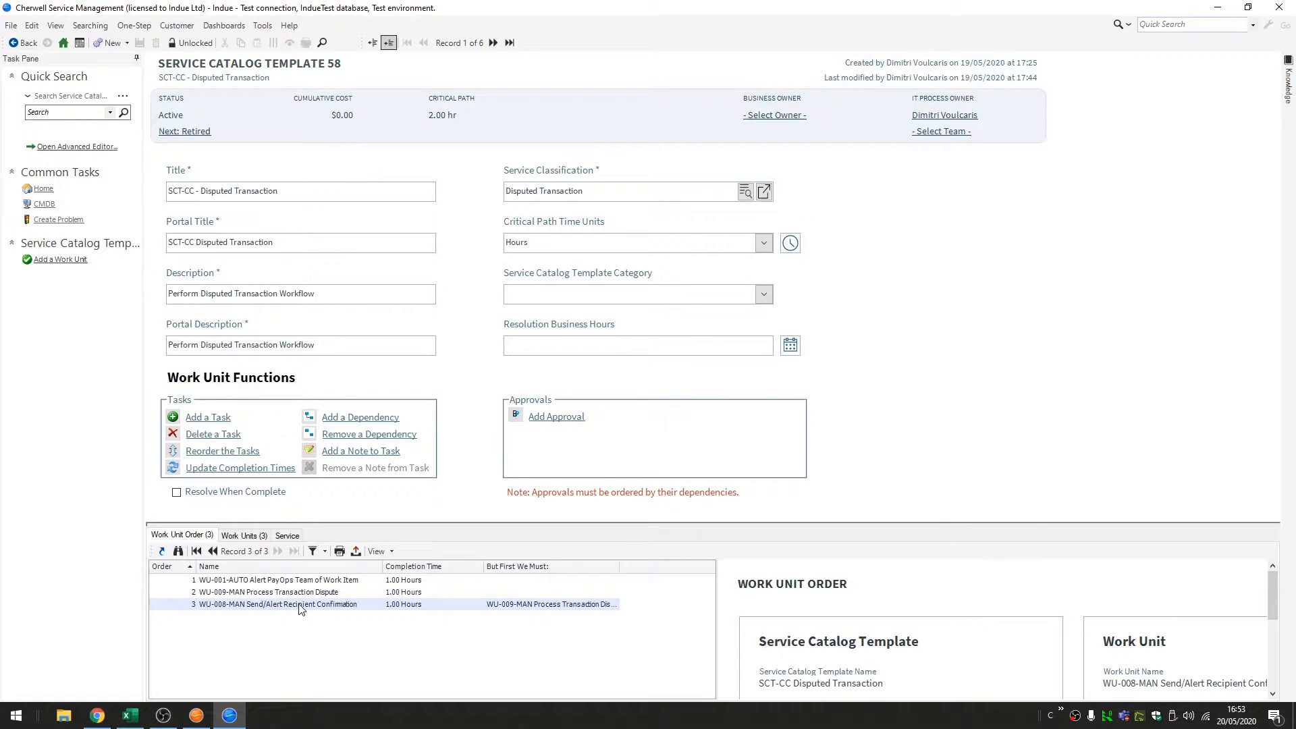
pyautogui.click(260, 594)
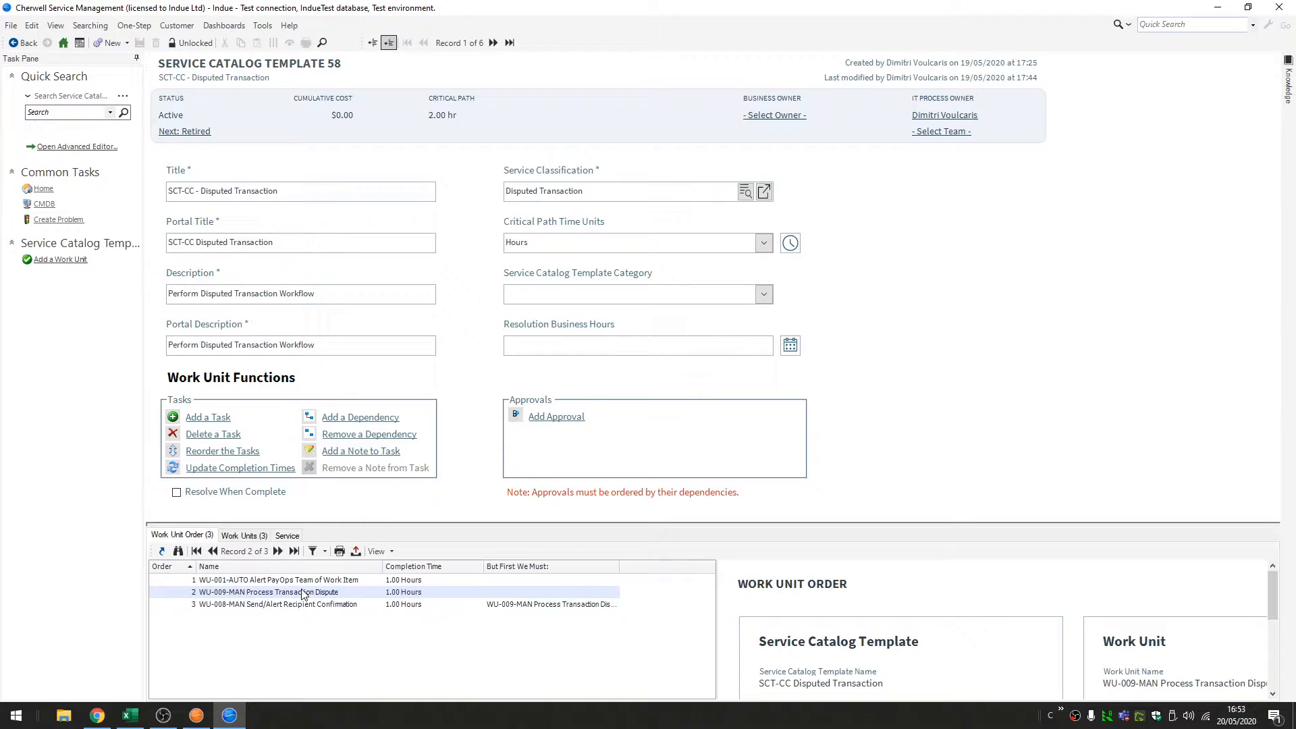
pyautogui.click(328, 603)
pyautogui.click(333, 594)
pyautogui.click(336, 582)
pyautogui.click(339, 594)
pyautogui.click(344, 603)
pyautogui.click(346, 592)
pyautogui.click(349, 582)
pyautogui.click(354, 593)
pyautogui.press('Up')
pyautogui.press('Down')
pyautogui.press('Down')
pyautogui.press('Up')
pyautogui.press('Up')
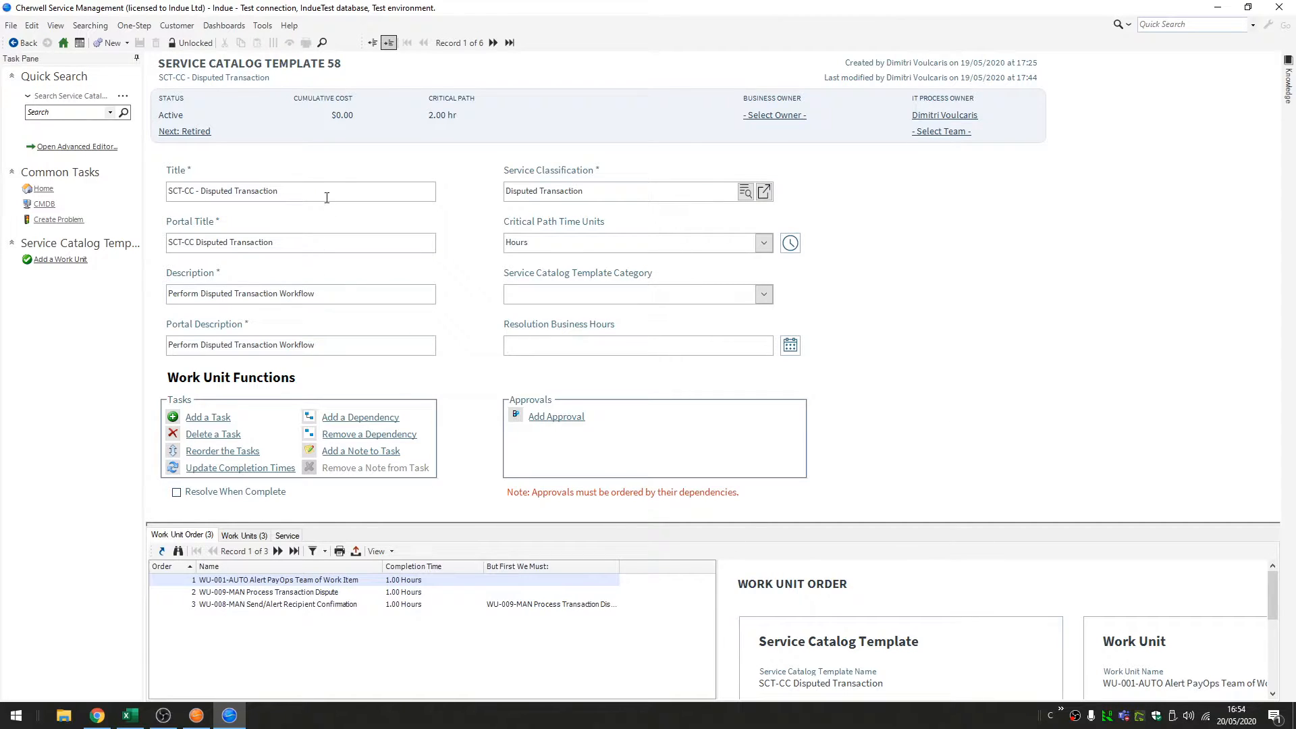
# Review the template's Title, Portal Title, Description and Portal Description fields
pyautogui.moveTo(327, 198); pyautogui.dragTo(151, 205)
pyautogui.click(303, 197)
pyautogui.moveTo(346, 294); pyautogui.dragTo(188, 299)
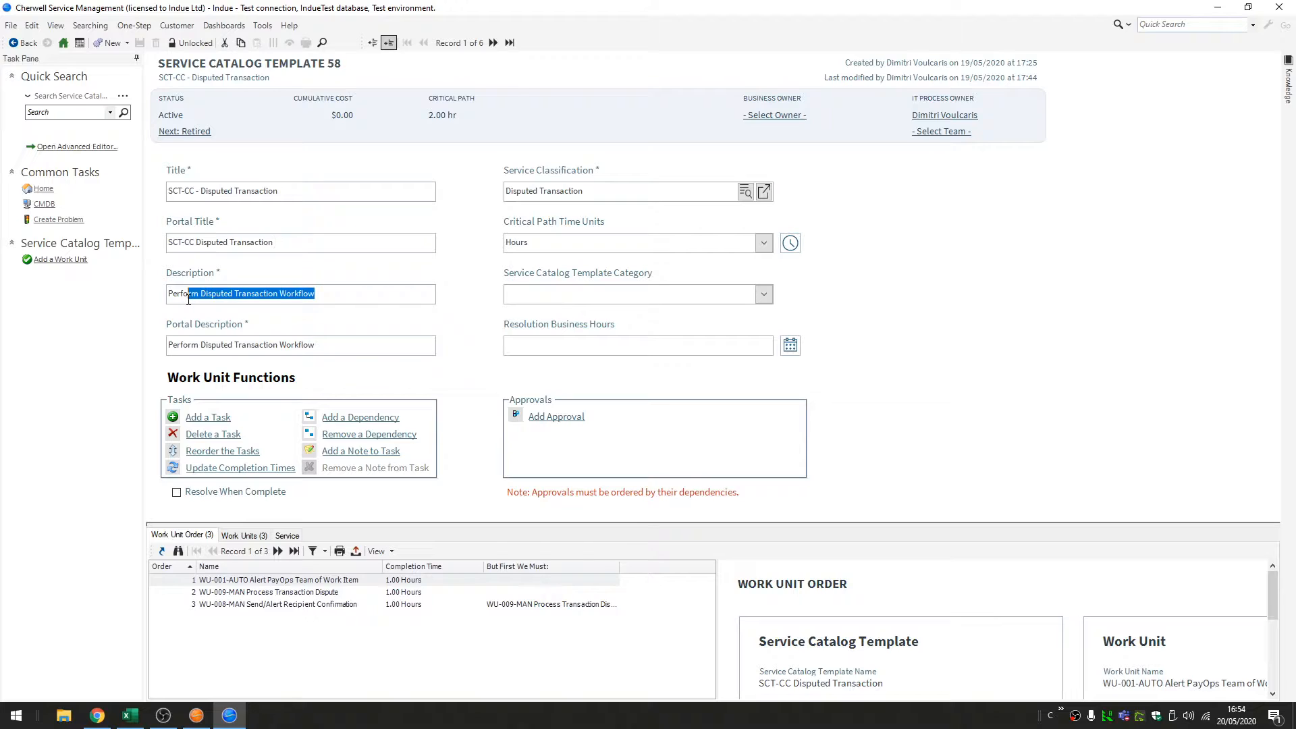
pyautogui.click(403, 289)
pyautogui.moveTo(277, 243); pyautogui.dragTo(145, 249)
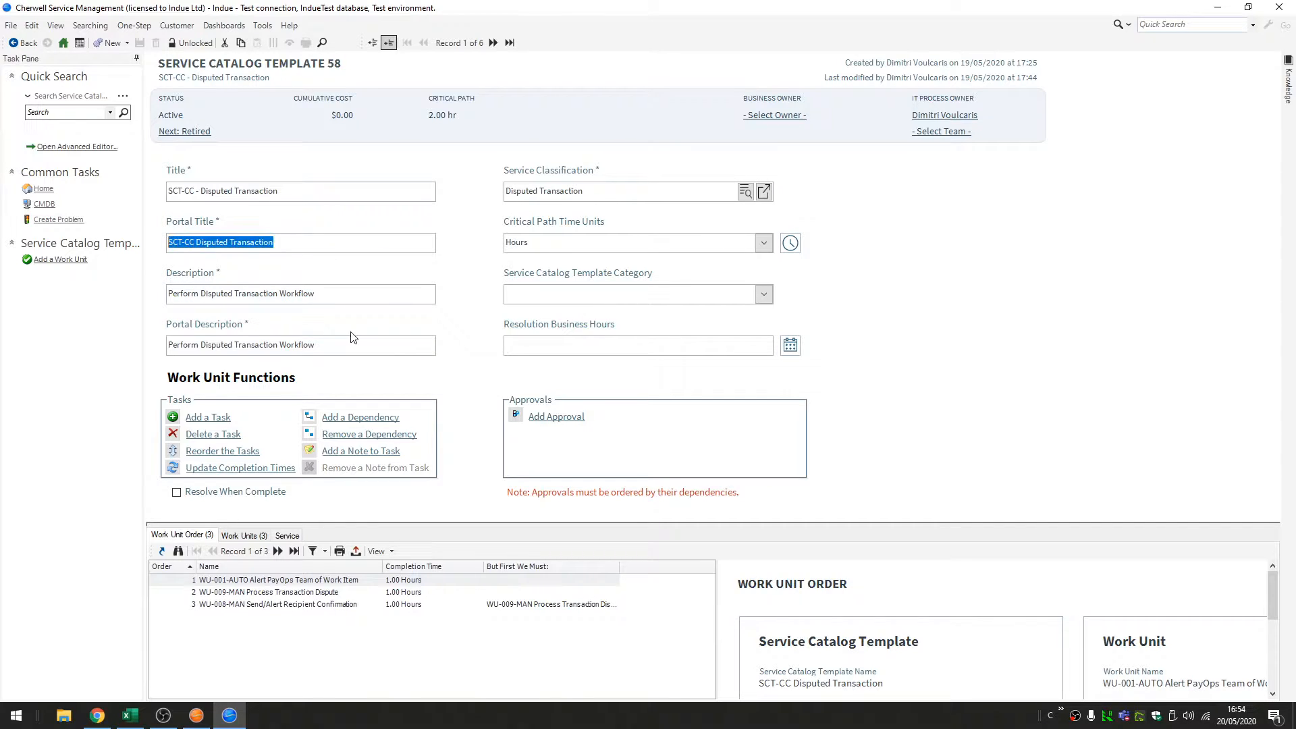
pyautogui.moveTo(347, 345); pyautogui.dragTo(125, 333)
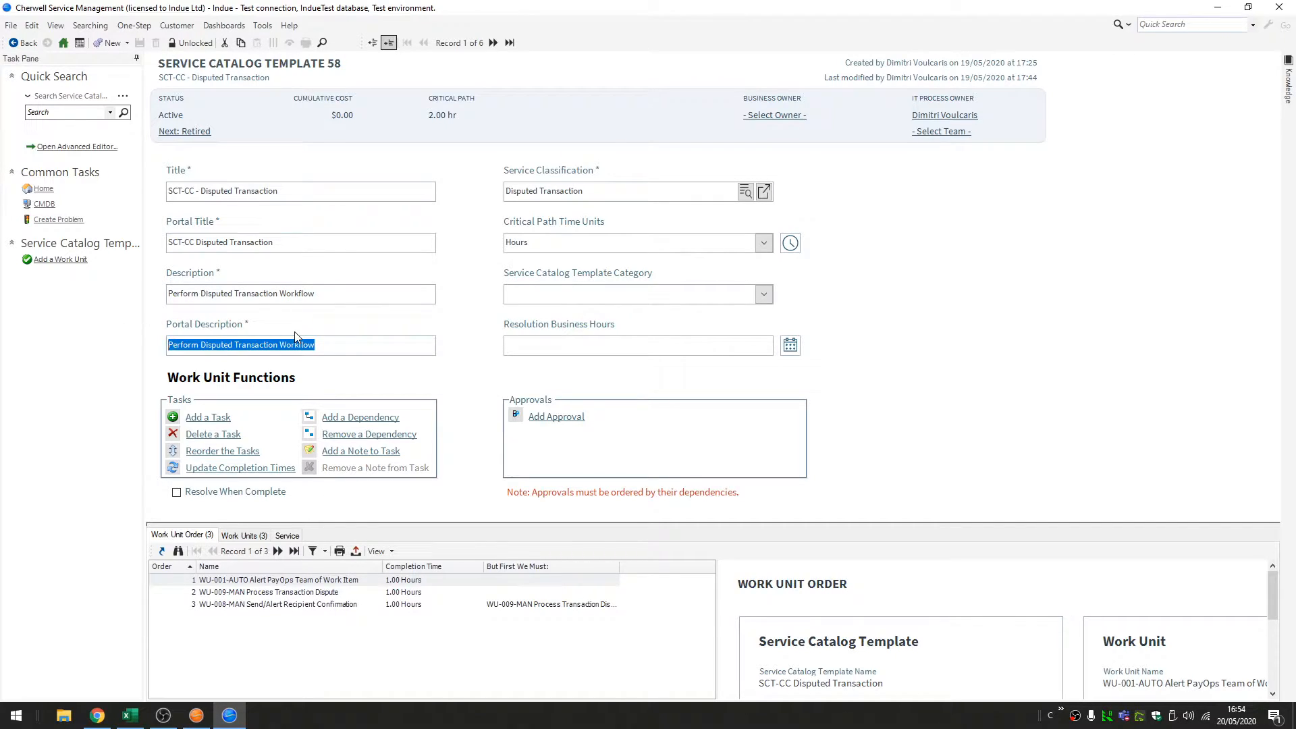
pyautogui.click(414, 245)
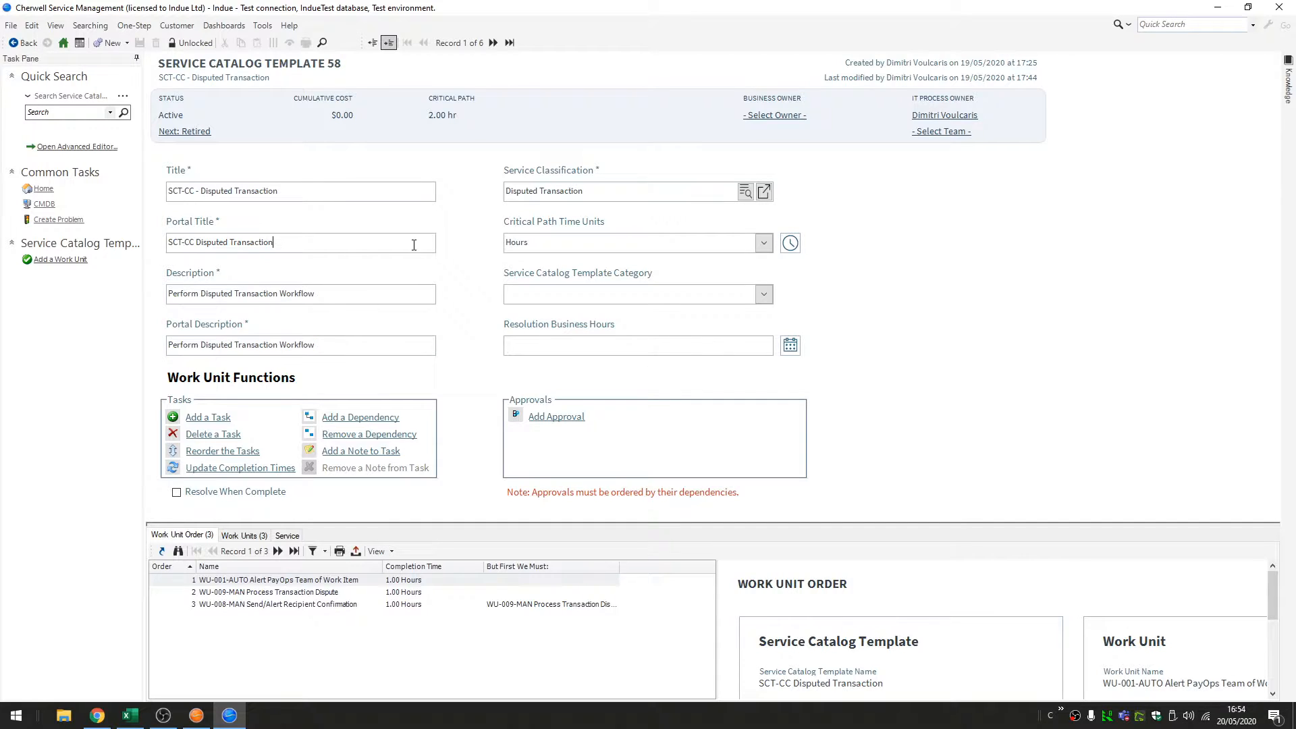
pyautogui.moveTo(365, 196); pyautogui.dragTo(166, 203)
pyautogui.moveTo(317, 293); pyautogui.dragTo(135, 295)
pyautogui.click(356, 296)
# Inspect the work units that can be added as a task to the template, without adding one
pyautogui.click(213, 423)
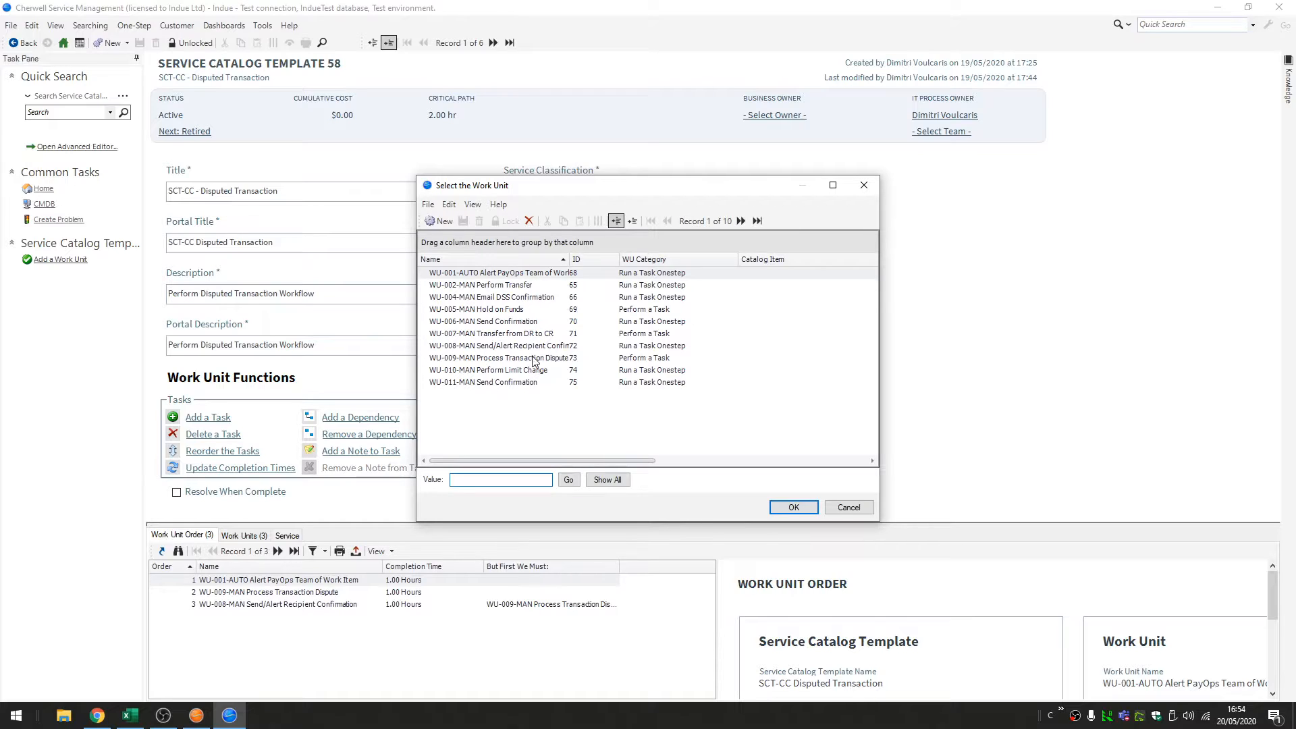
pyautogui.click(534, 382)
pyautogui.press('Up')
pyautogui.press('Home')
pyautogui.click(849, 507)
pyautogui.click(731, 355)
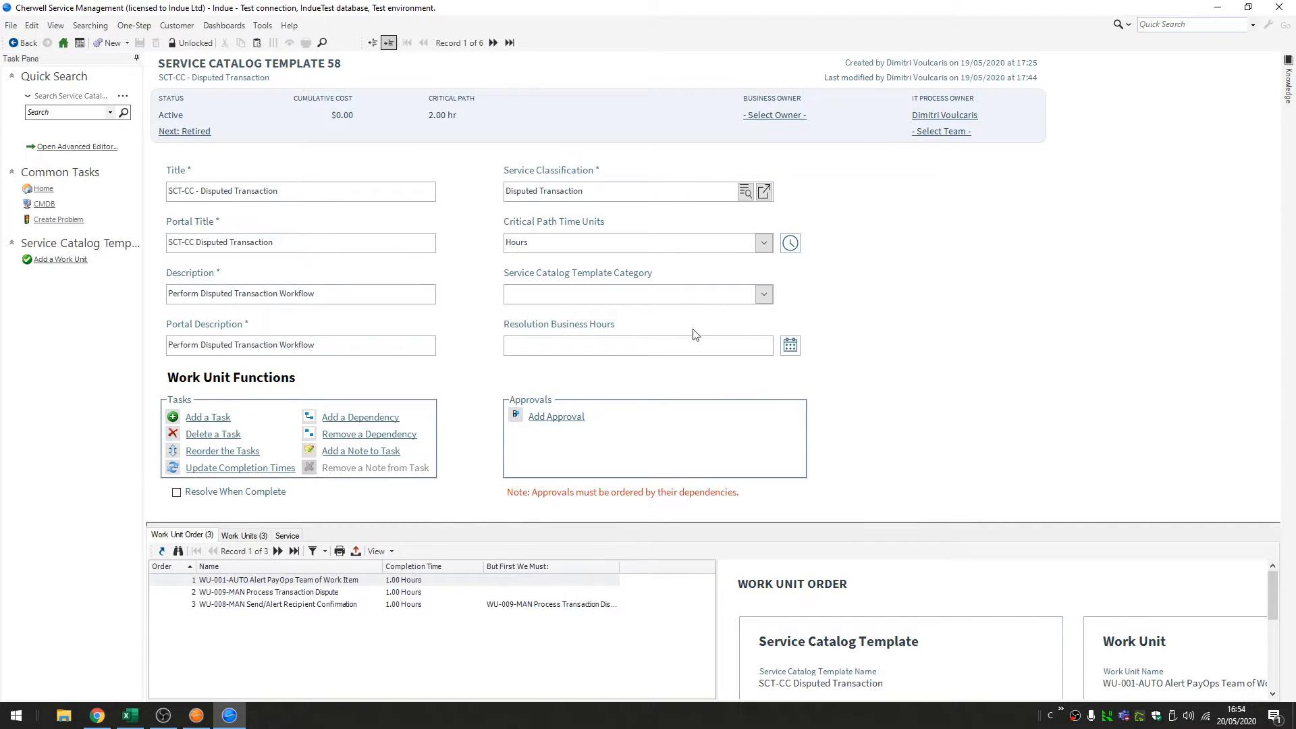
# Search for all Work Unit records
pyautogui.click(75, 96)
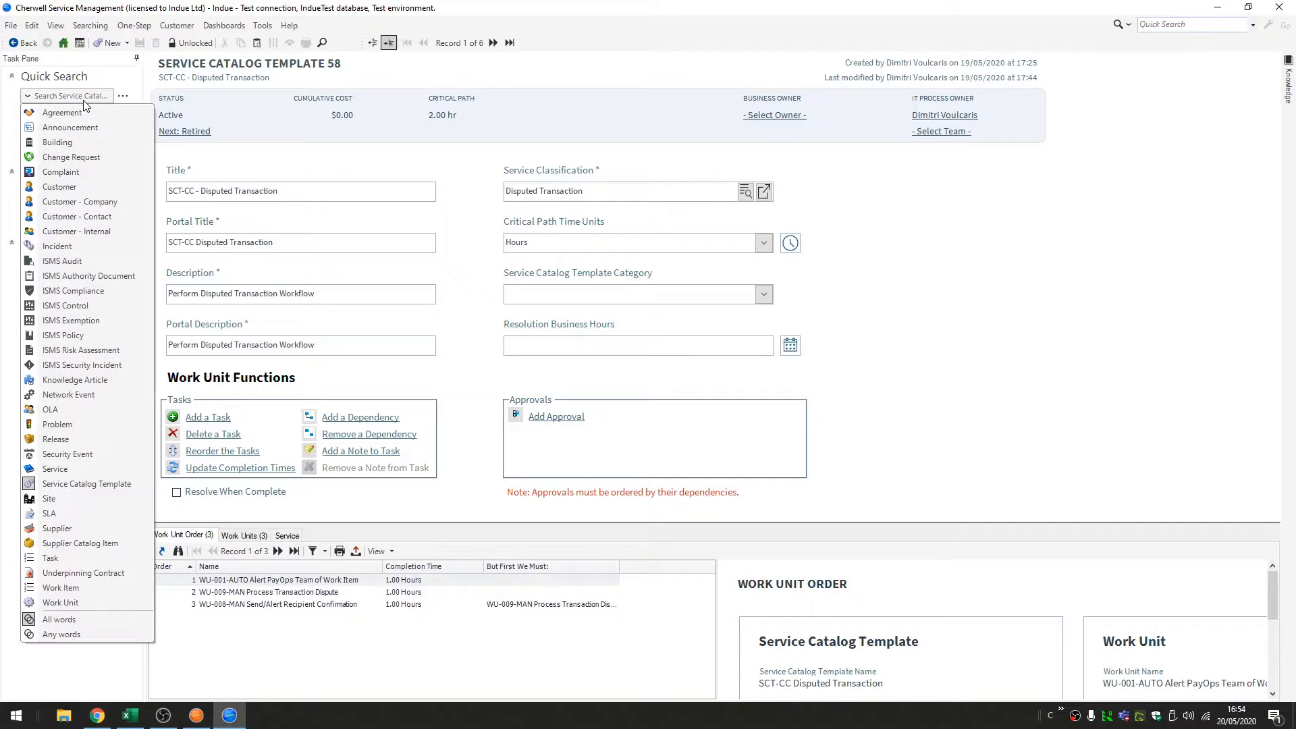
pyautogui.click(118, 603)
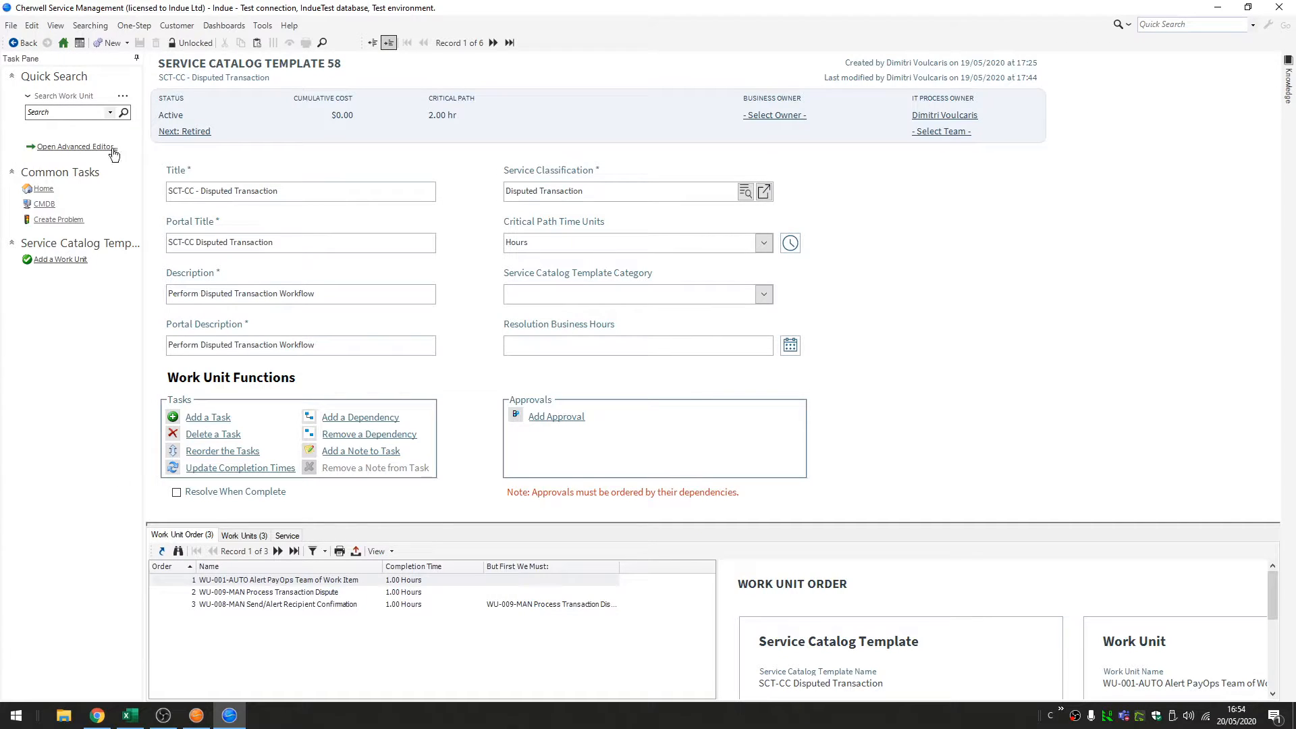
pyautogui.click(125, 112)
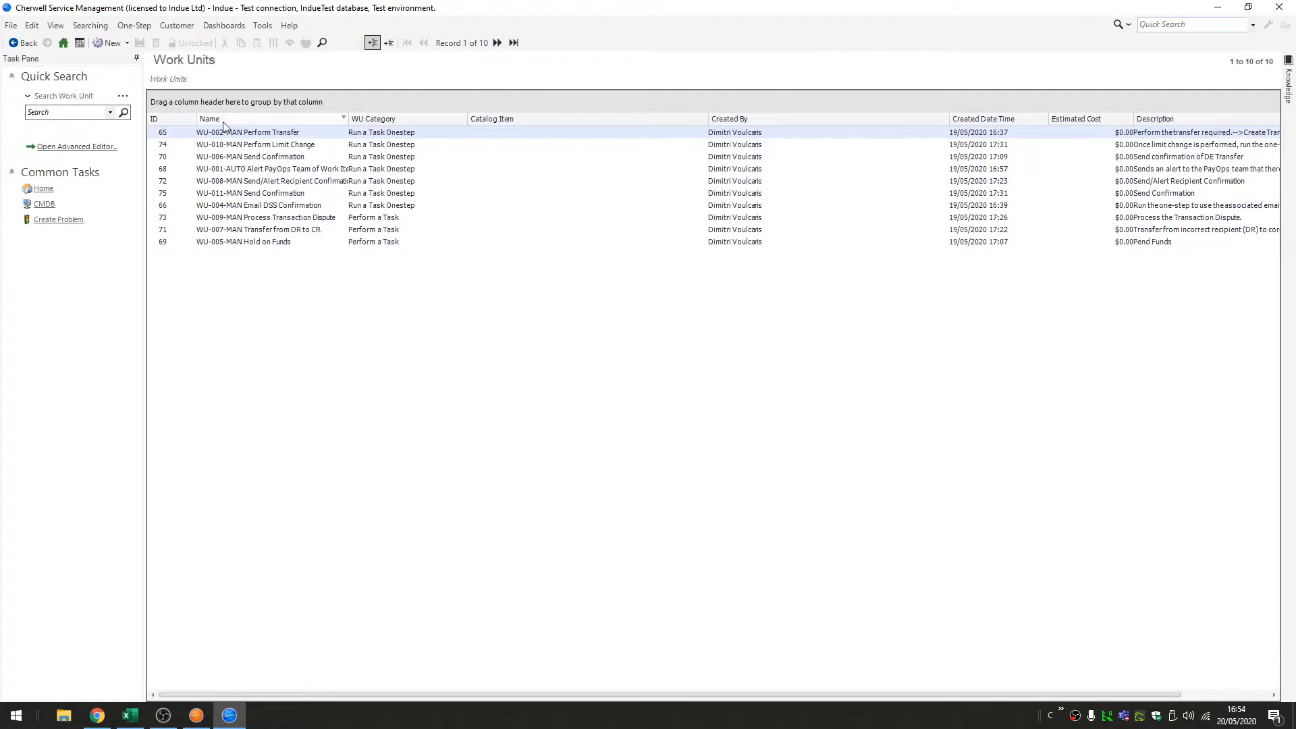
# Compare the work unit categories in the list and widen the Name column to fit the full names
pyautogui.click(349, 245)
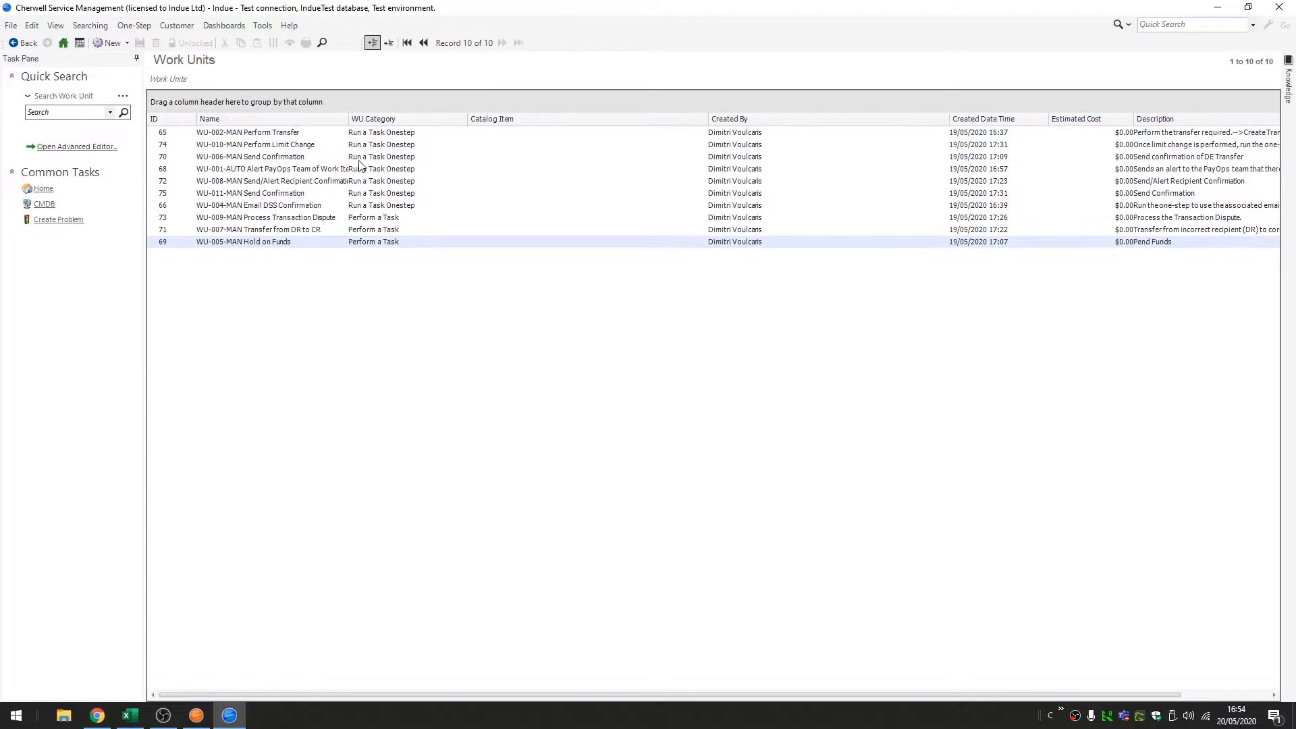
pyautogui.click(366, 135)
pyautogui.click(370, 218)
pyautogui.click(378, 244)
pyautogui.moveTo(377, 245); pyautogui.dragTo(378, 122)
# Open the WU-011-MAN Send Confirmation work unit and check its template usage and overview
pyautogui.click(308, 194)
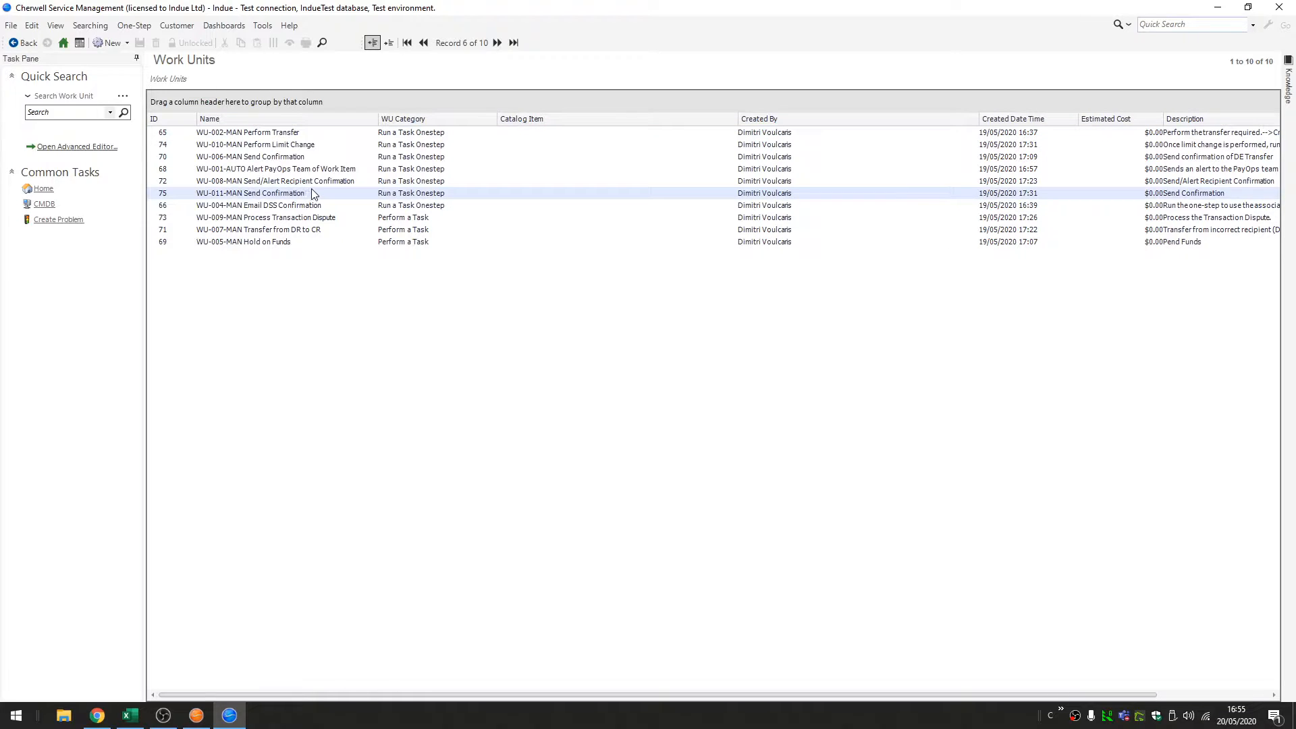
pyautogui.doubleClick(312, 193)
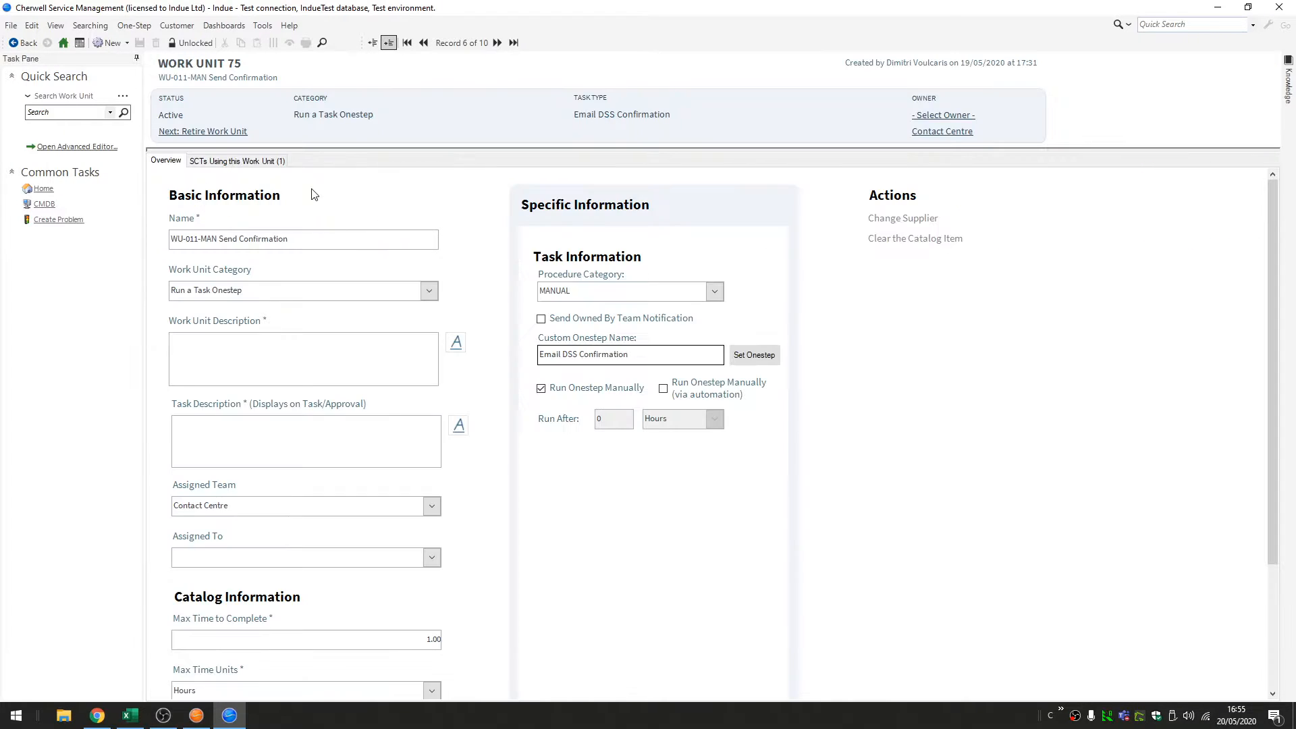
pyautogui.click(247, 169)
pyautogui.click(166, 161)
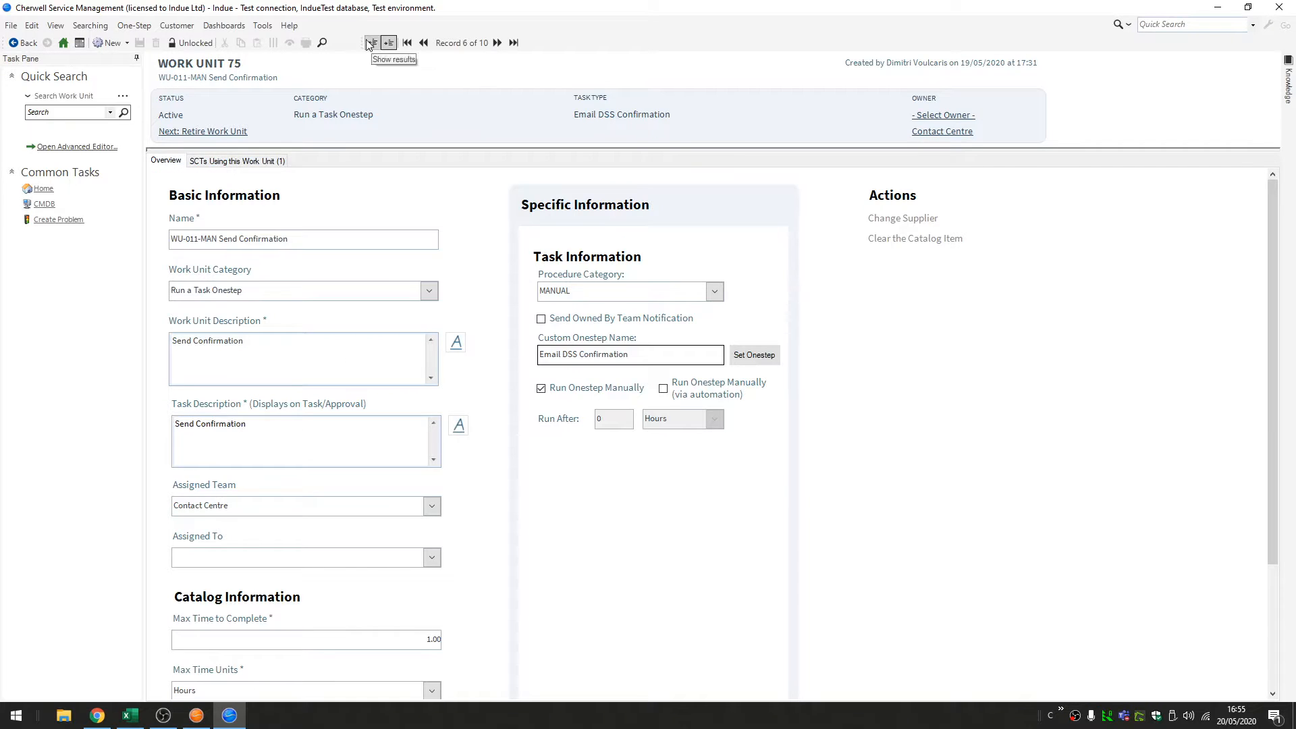
# Go to the WU-008-MAN Send/Alert Recipient Confirmation work unit and check which service catalog templates use it
pyautogui.click(423, 43)
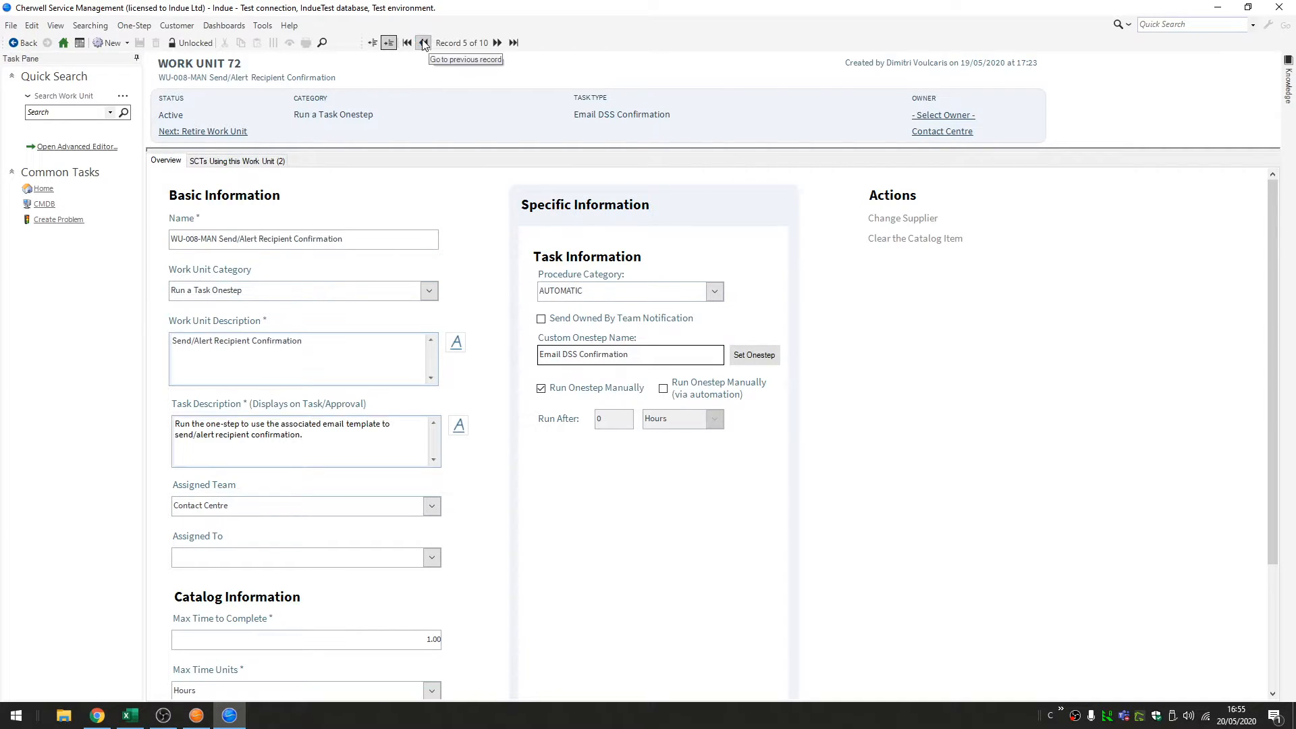
pyautogui.moveTo(346, 239); pyautogui.dragTo(218, 239)
pyautogui.click(278, 162)
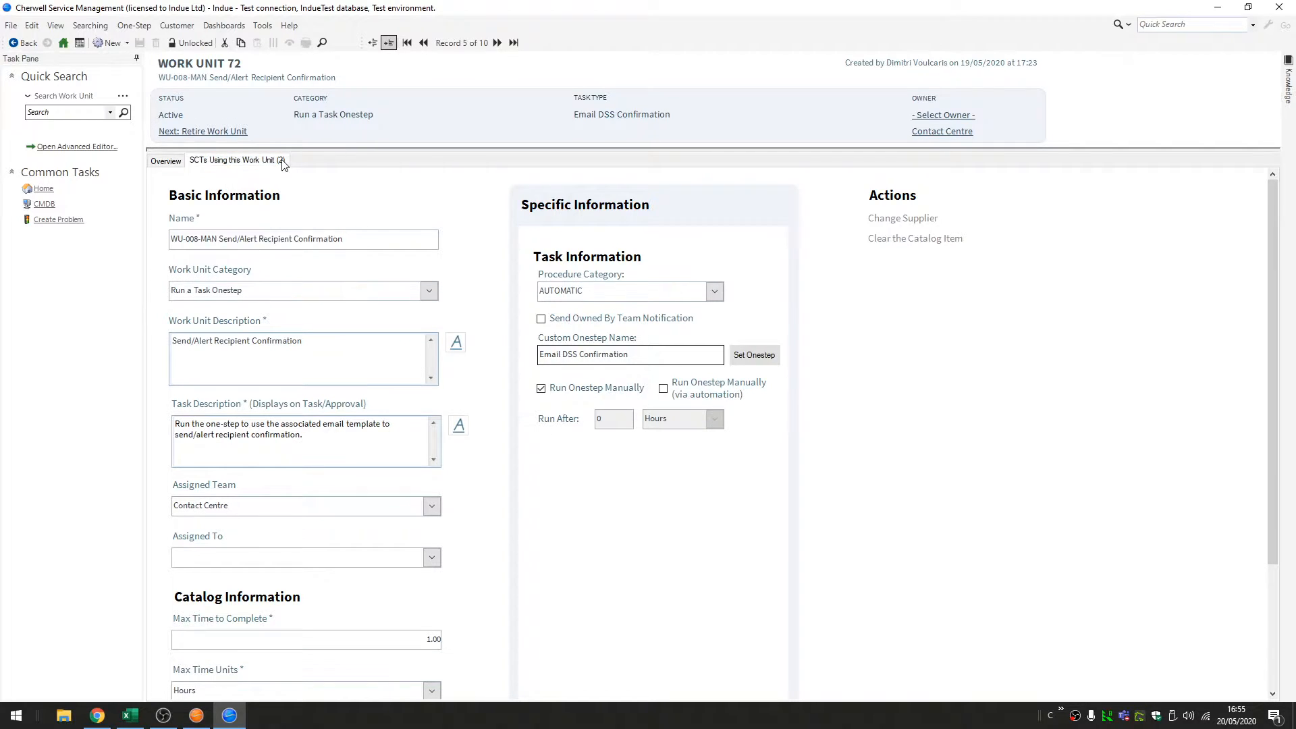
pyautogui.click(279, 219)
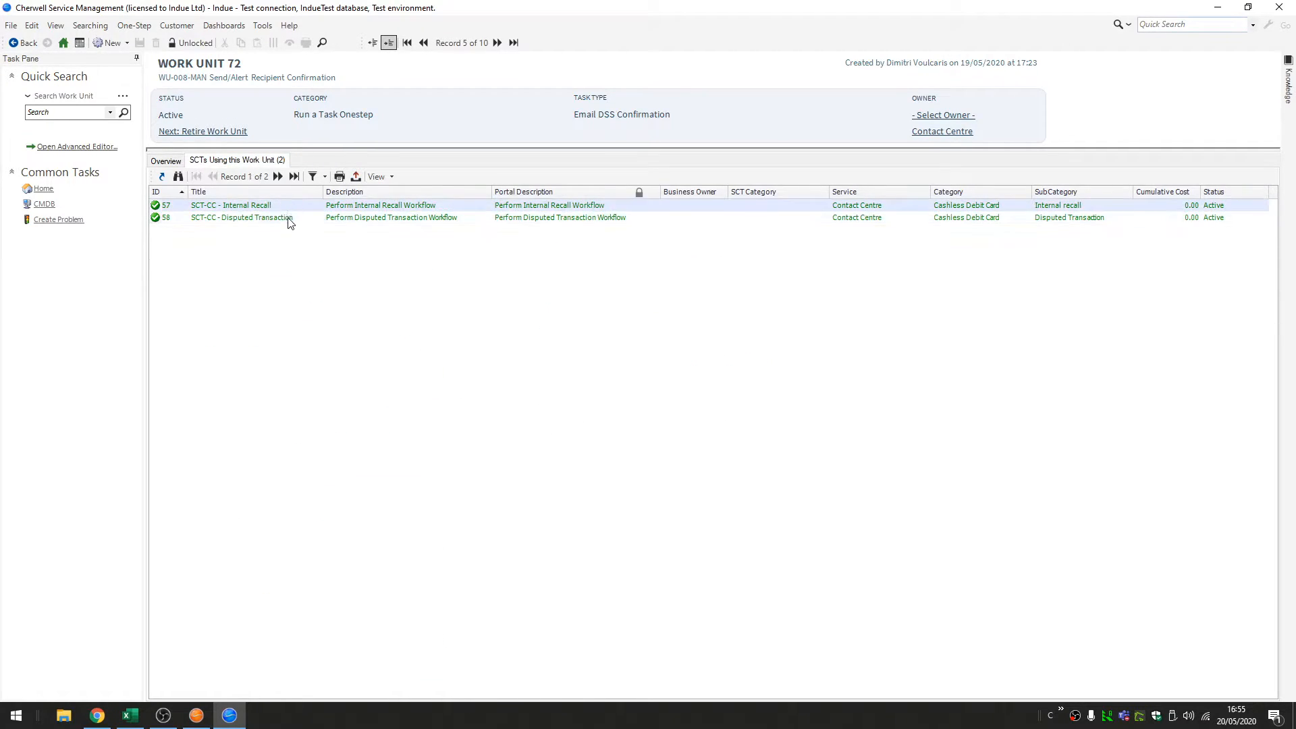
pyautogui.click(177, 162)
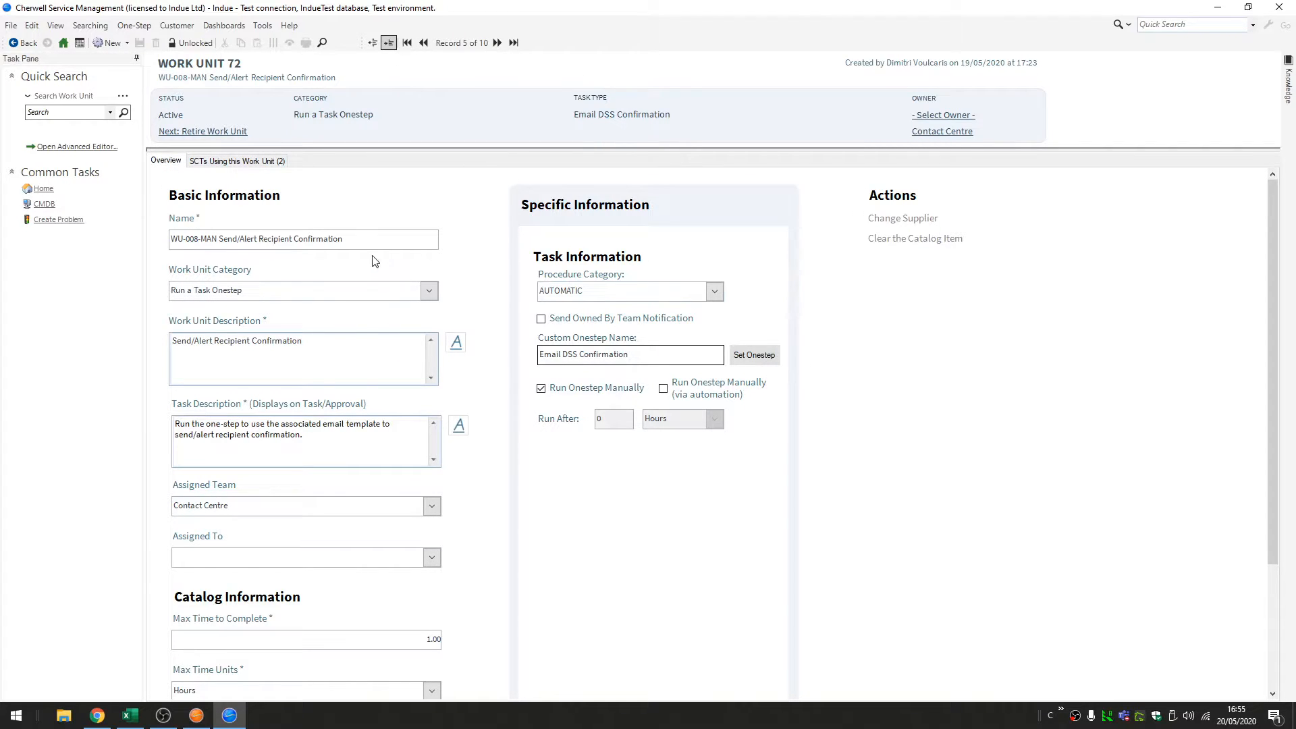
# Review the name, Work Unit Description and Task Description of the WU-008 work unit
pyautogui.moveTo(341, 347); pyautogui.dragTo(130, 349)
pyautogui.moveTo(318, 438); pyautogui.dragTo(137, 408)
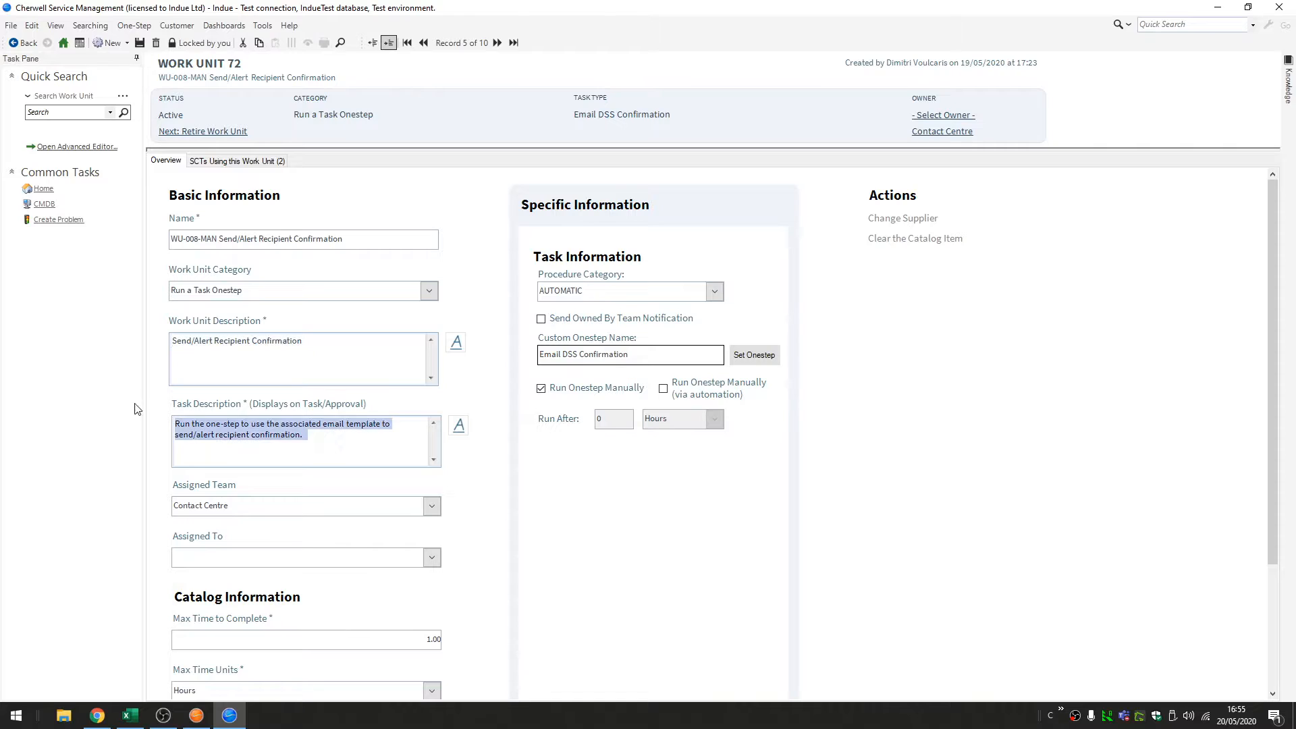
pyautogui.click(312, 235)
pyautogui.click(365, 342)
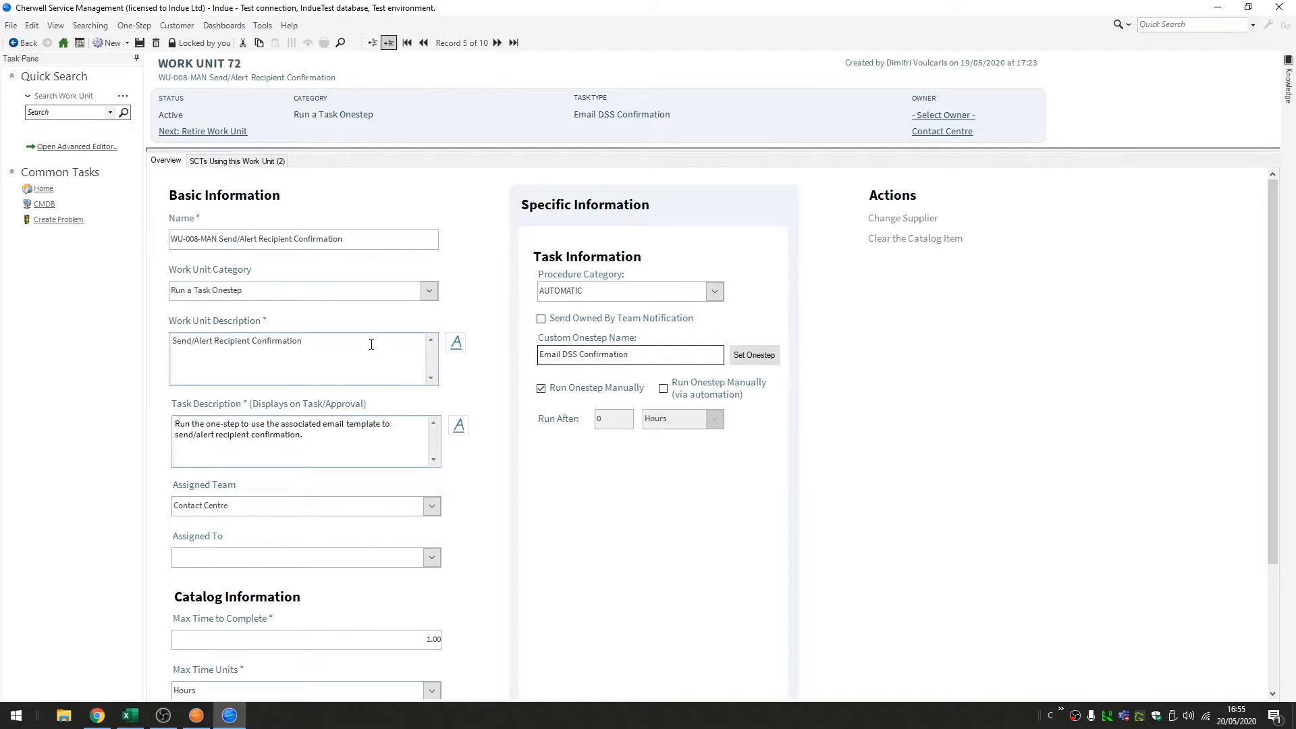
pyautogui.hotkey('ctrl', 'a')
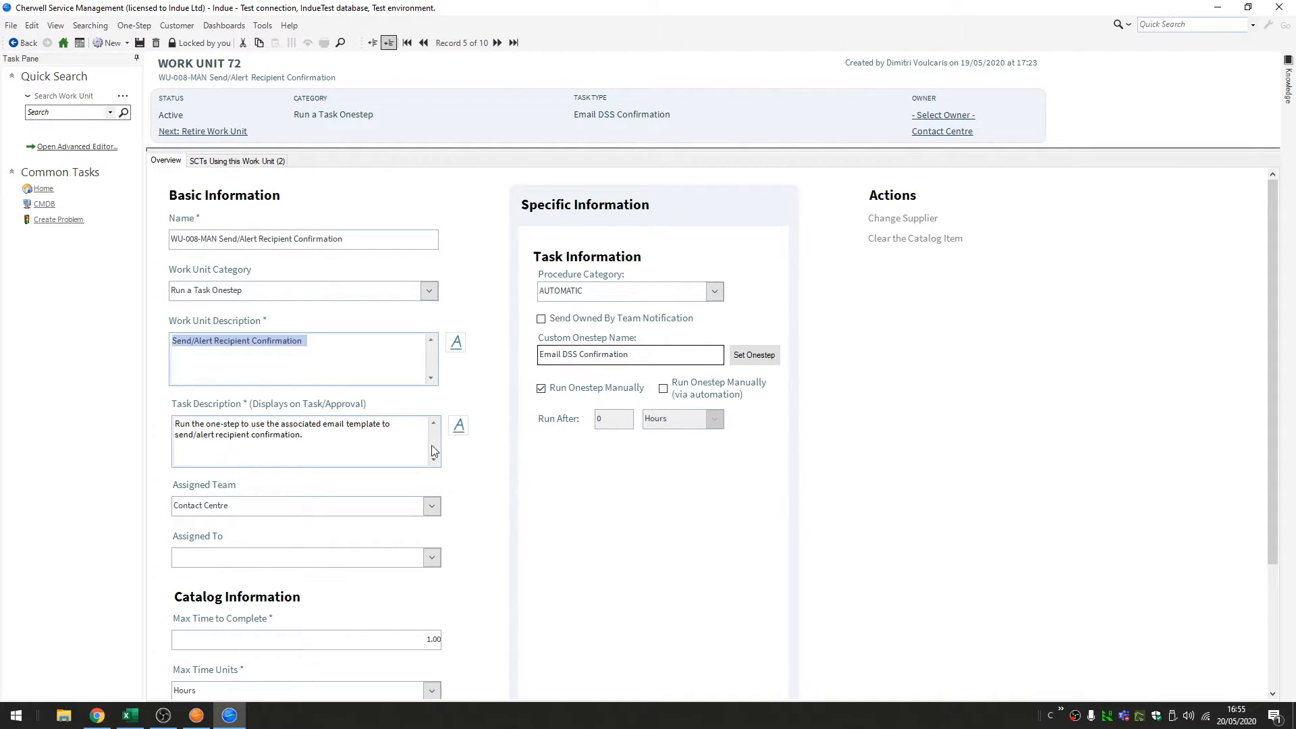
pyautogui.click(336, 444)
pyautogui.hotkey('ctrl', 'a')
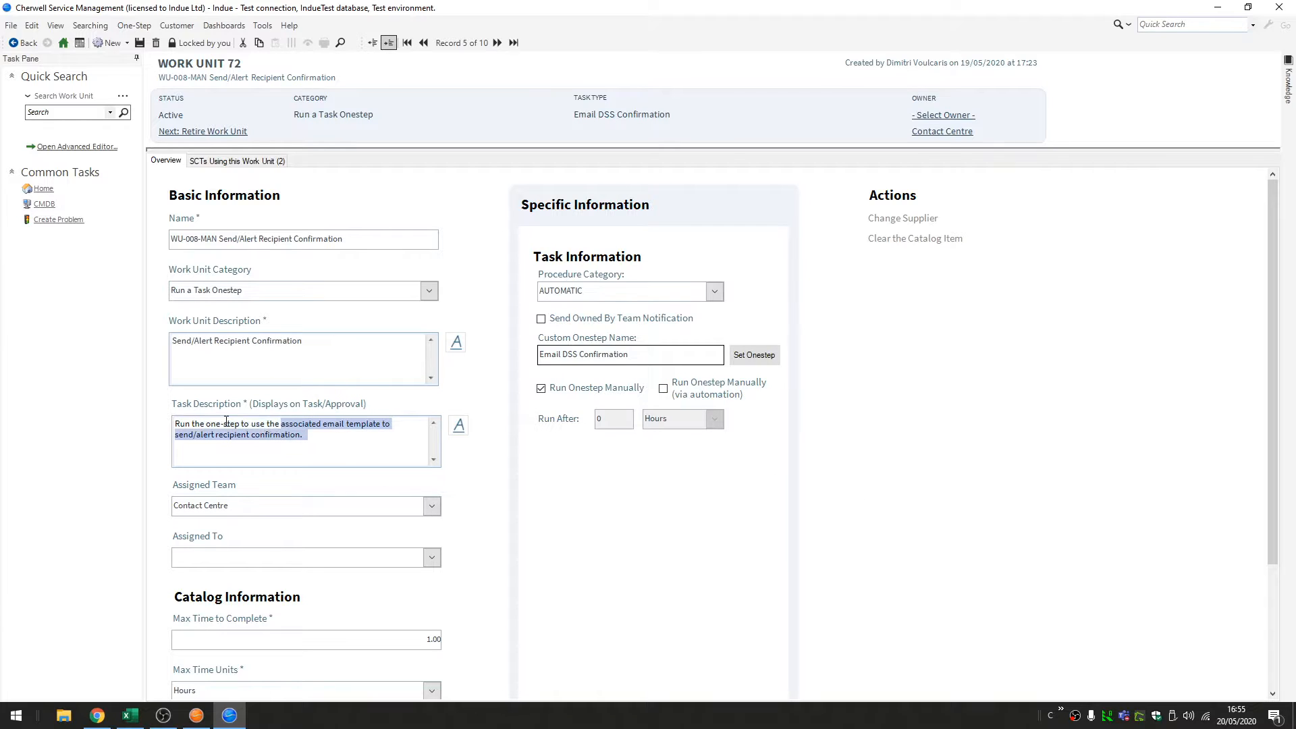
pyautogui.click(322, 434)
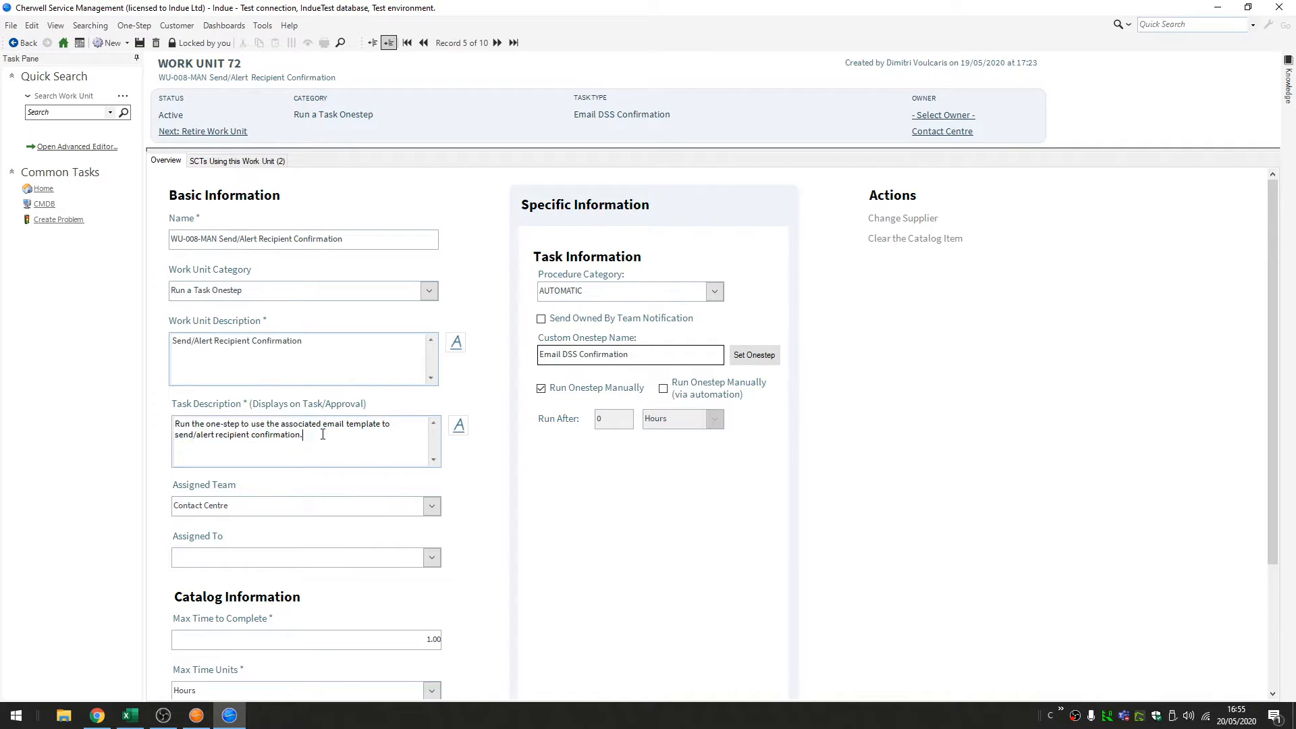
# Check the team assigned to the WU-008 work unit
pyautogui.click(431, 506)
pyautogui.click(289, 506)
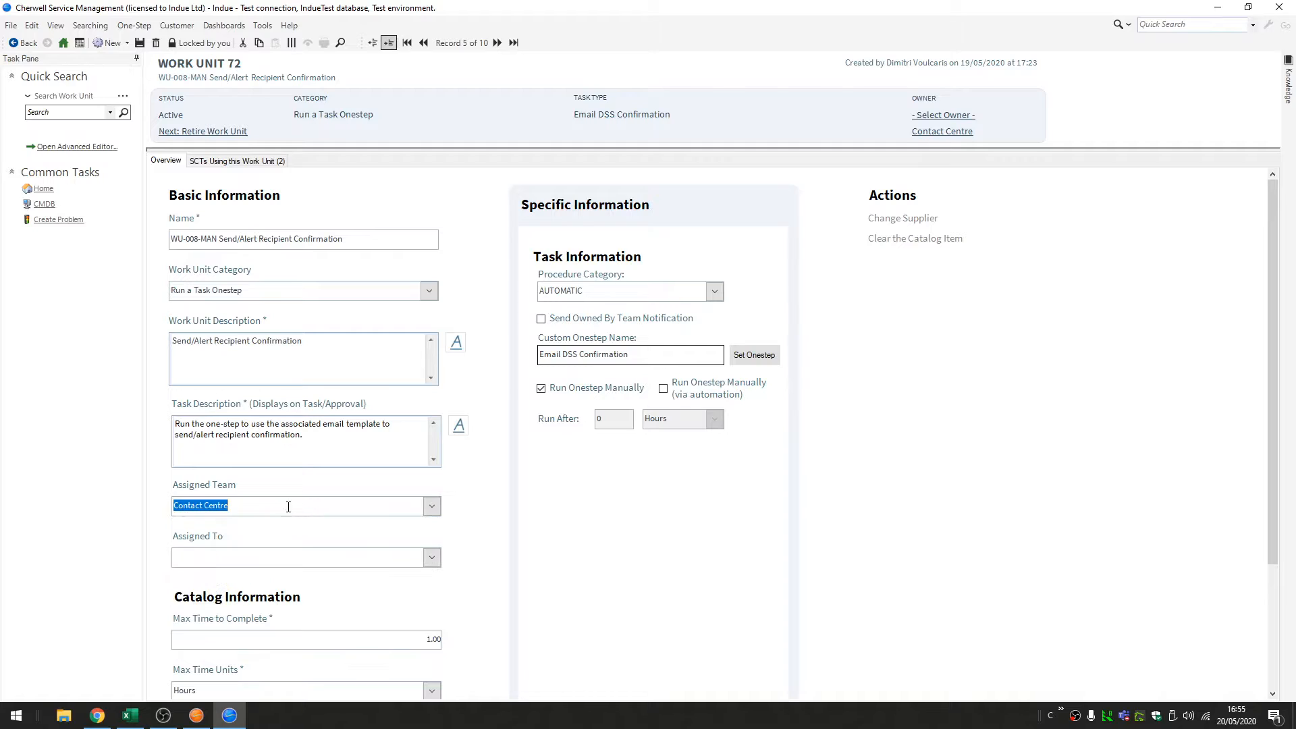
pyautogui.click(322, 443)
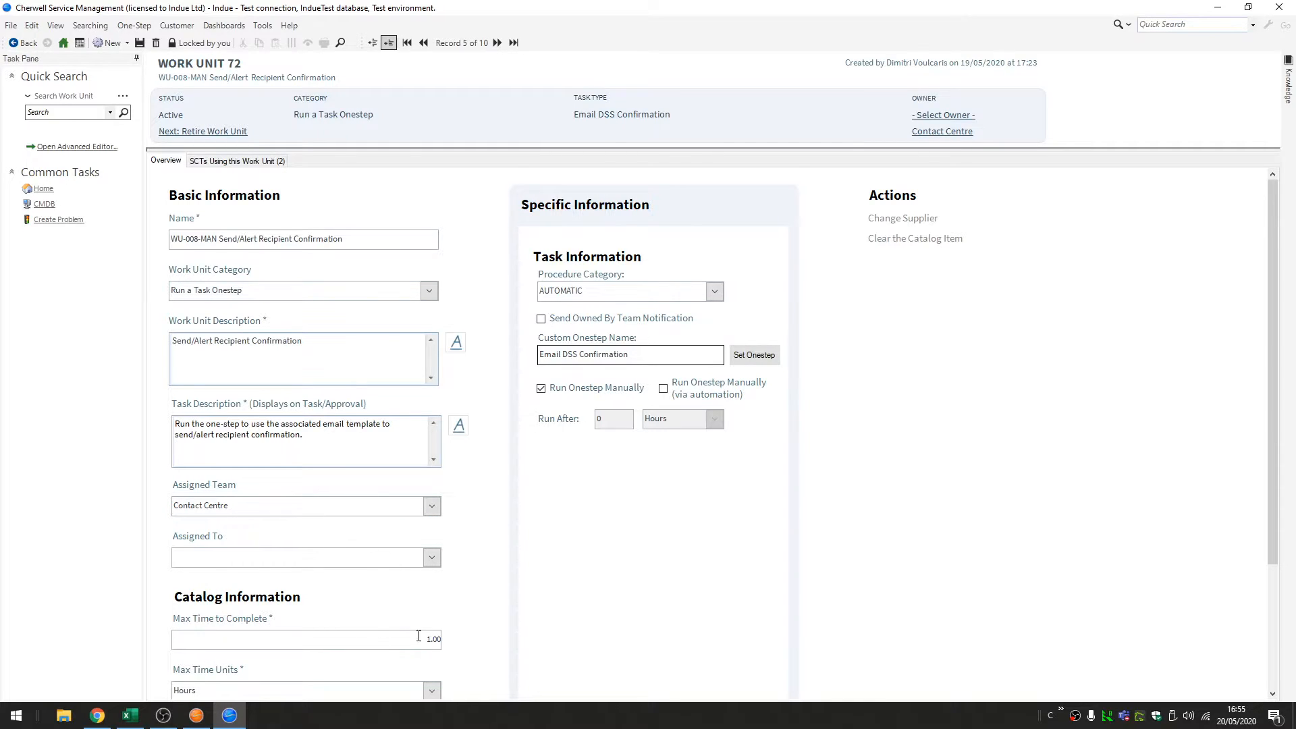
# Examine the work unit's catalog information, including the available Max Time Units and the Max Time to Complete field
pyautogui.scroll(-2, 419, 636)
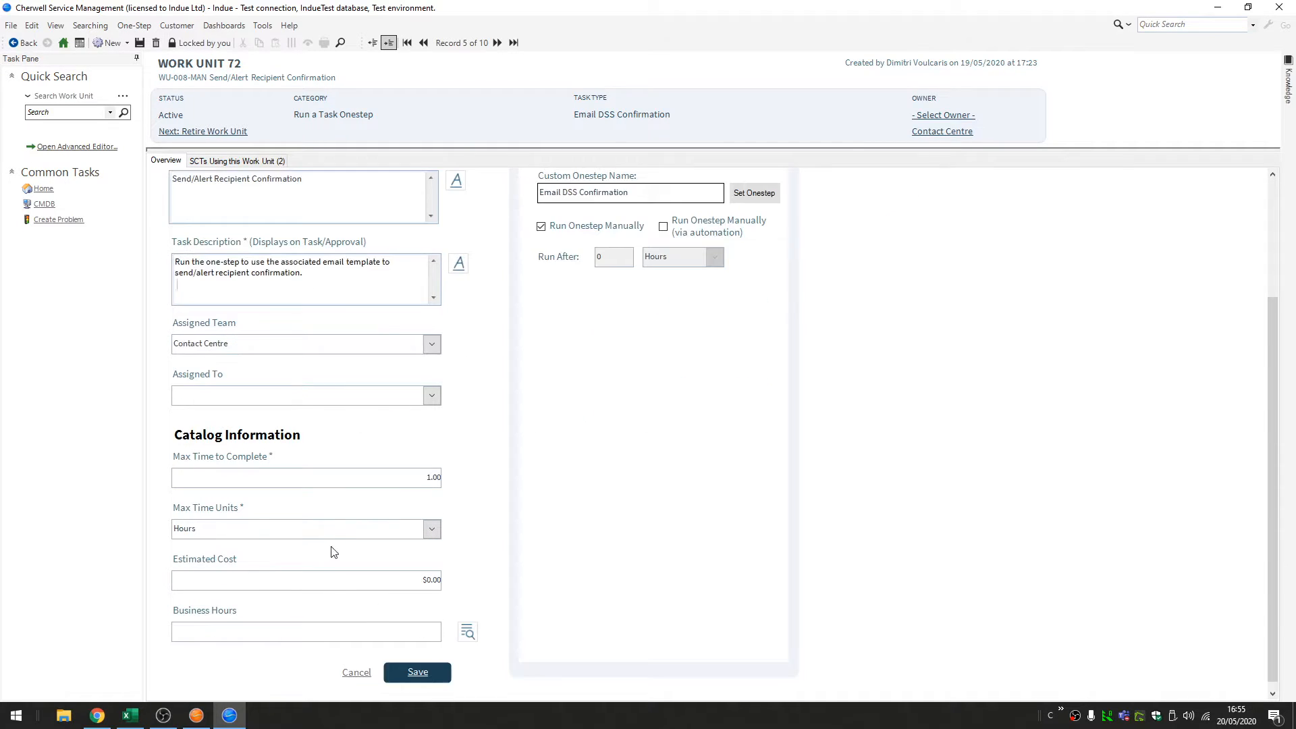
pyautogui.click(431, 529)
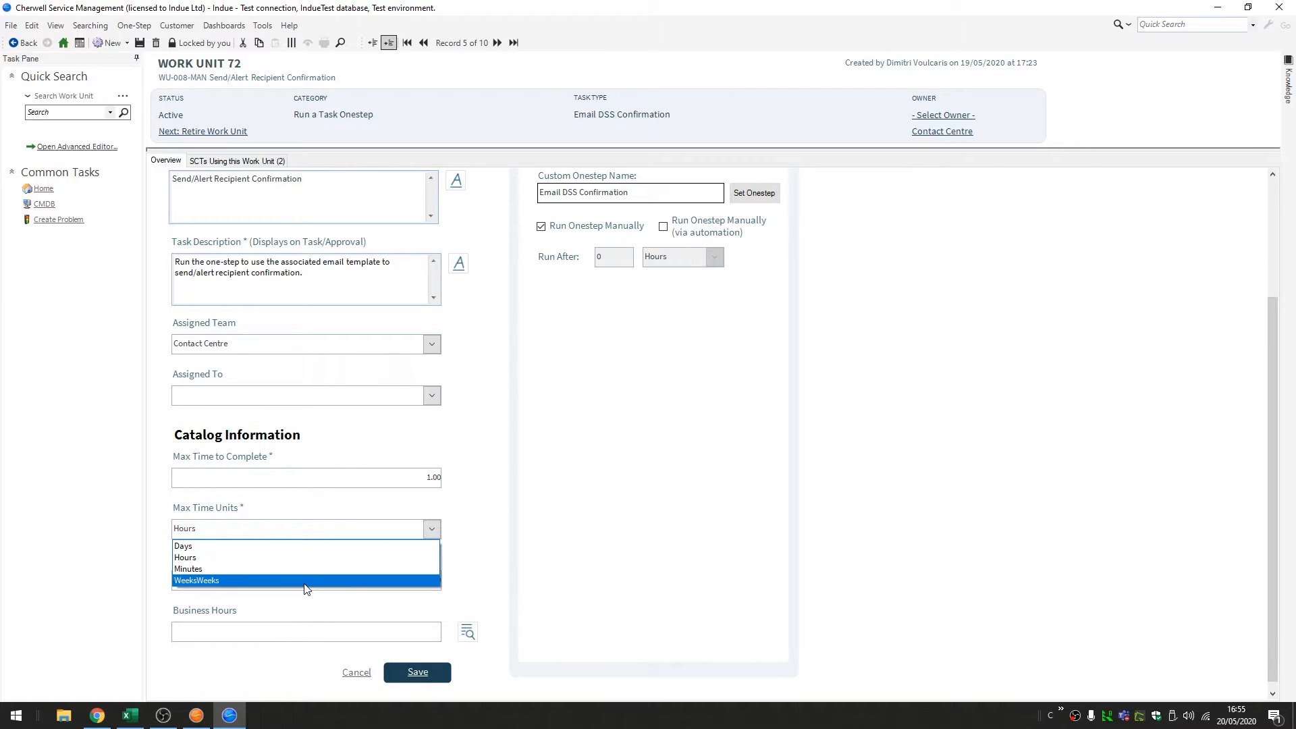
pyautogui.click(403, 495)
pyautogui.click(427, 483)
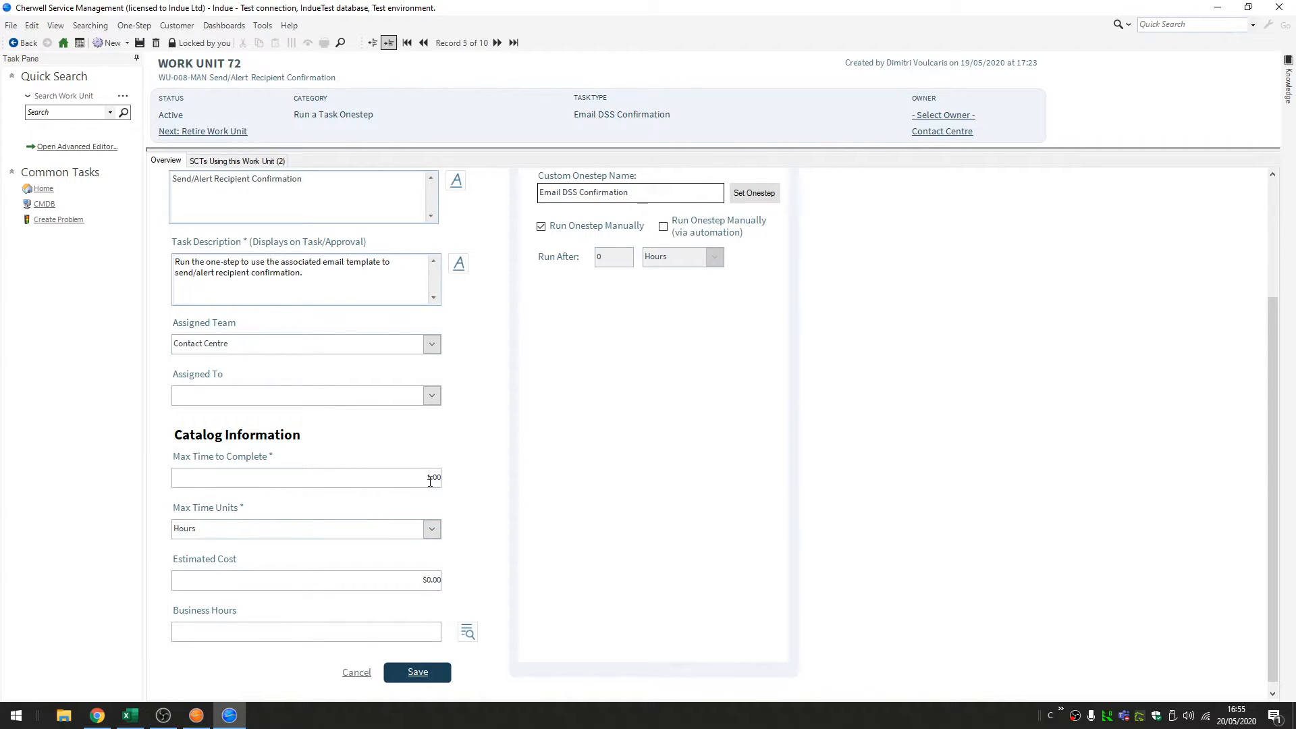
pyautogui.doubleClick(430, 481)
pyautogui.moveTo(427, 483); pyautogui.dragTo(456, 483)
pyautogui.click(419, 480)
pyautogui.scroll(2, 420, 492)
pyautogui.scroll(-1, 420, 492)
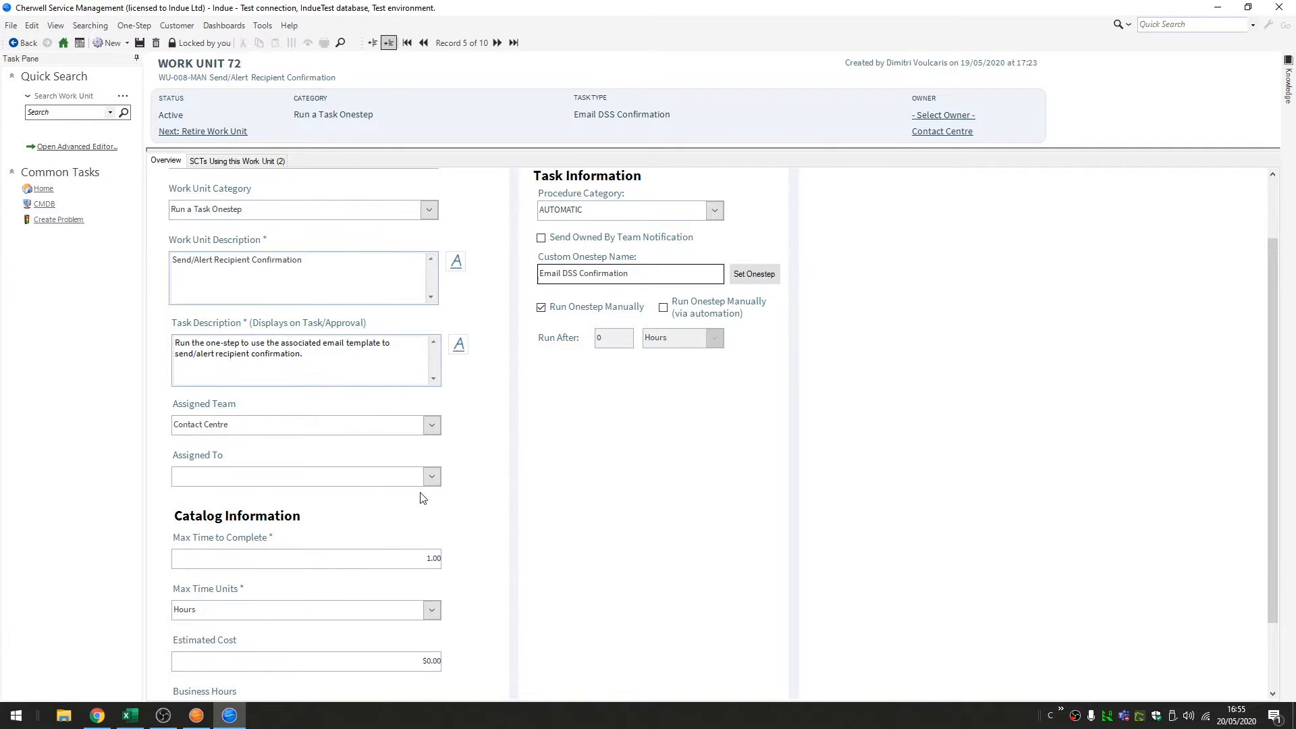
pyautogui.scroll(1, 420, 492)
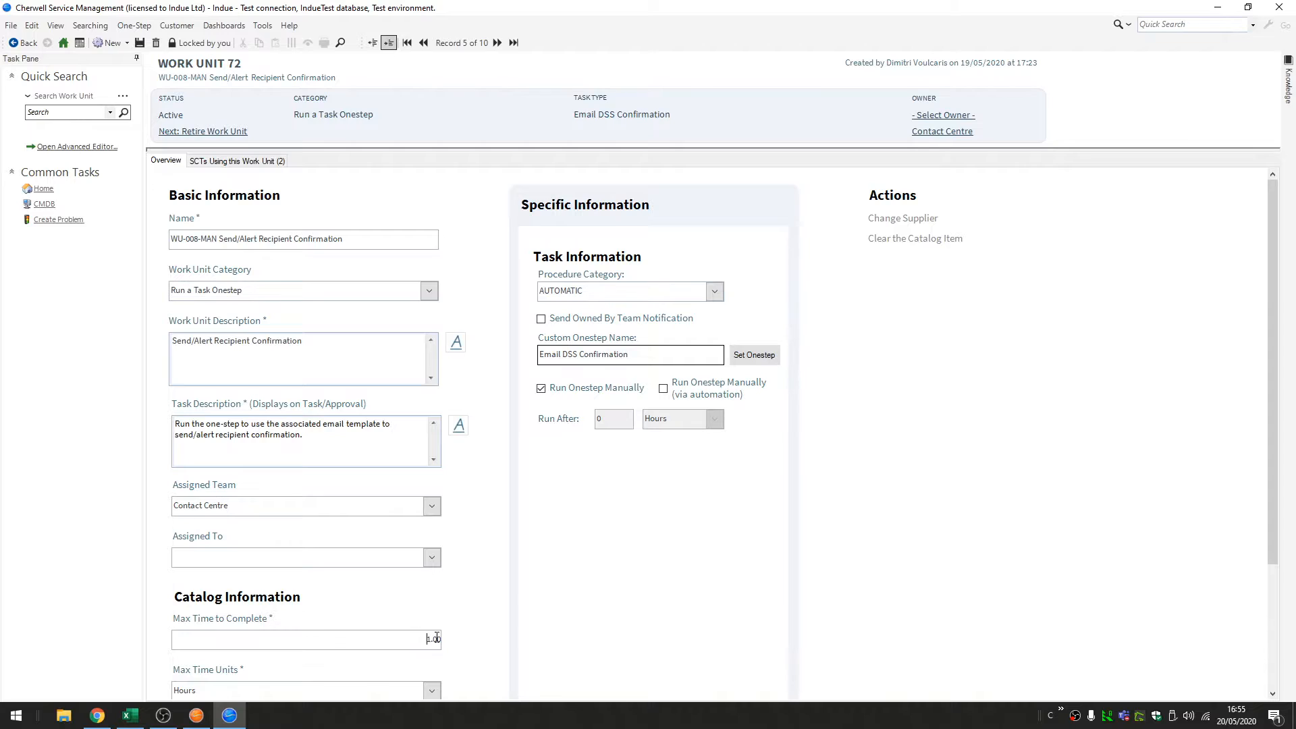
# Check the Max Time to Complete value and the options offered for its time unit
pyautogui.doubleClick(437, 638)
pyautogui.scroll(-2, 432, 608)
pyautogui.click(432, 529)
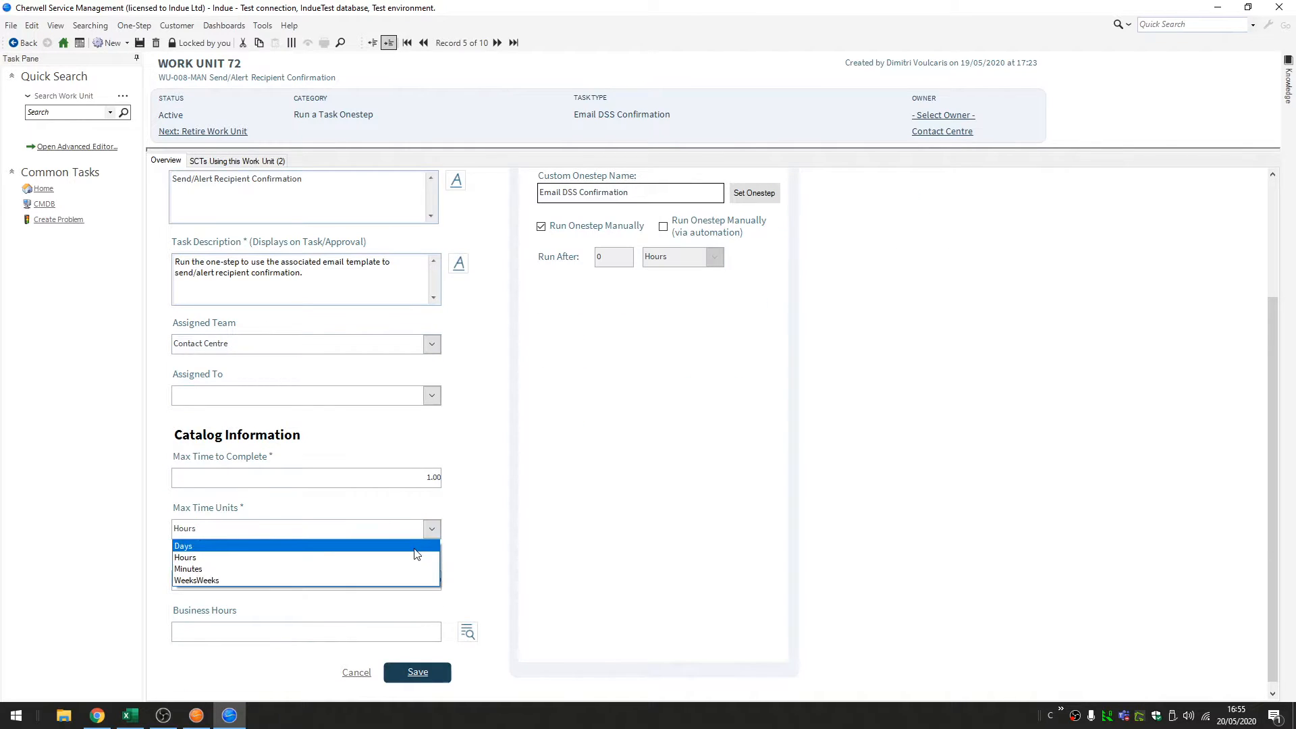
pyautogui.click(414, 548)
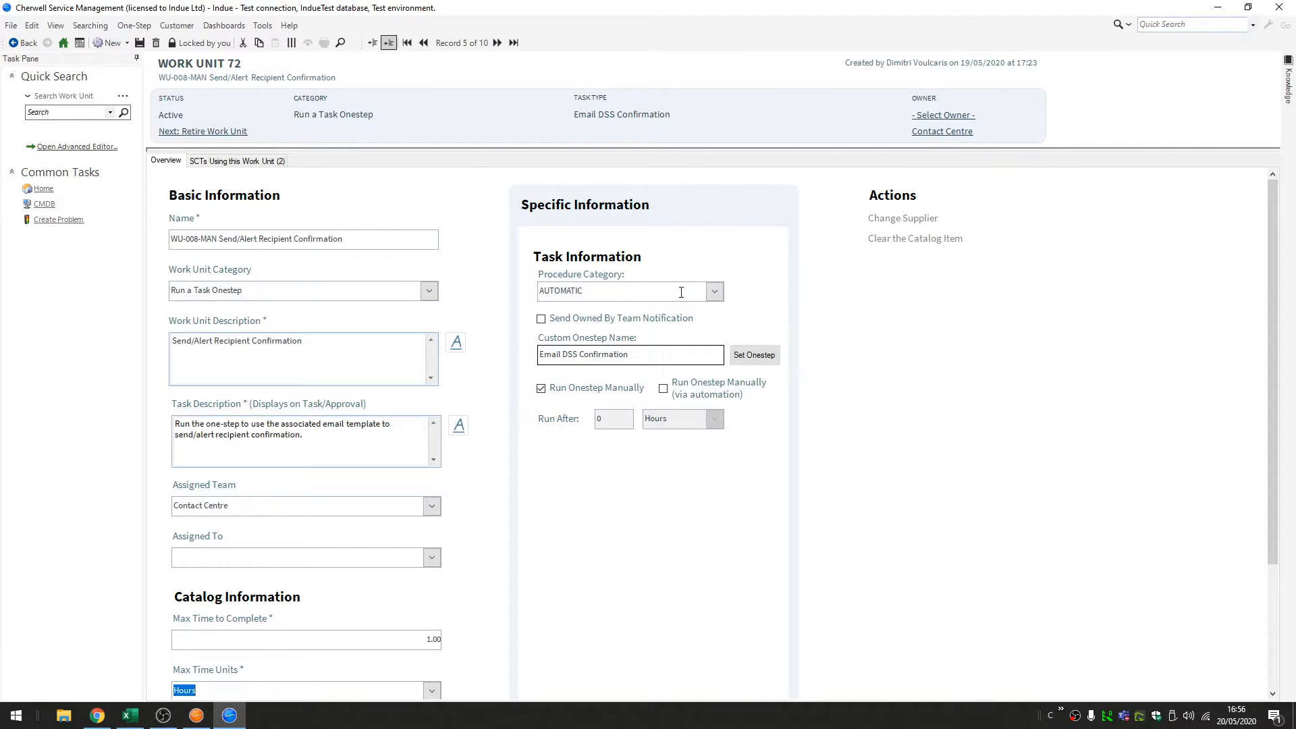
# Review the work unit's Procedure Category and compare its name with the Custom Onestep Name
pyautogui.click(713, 292)
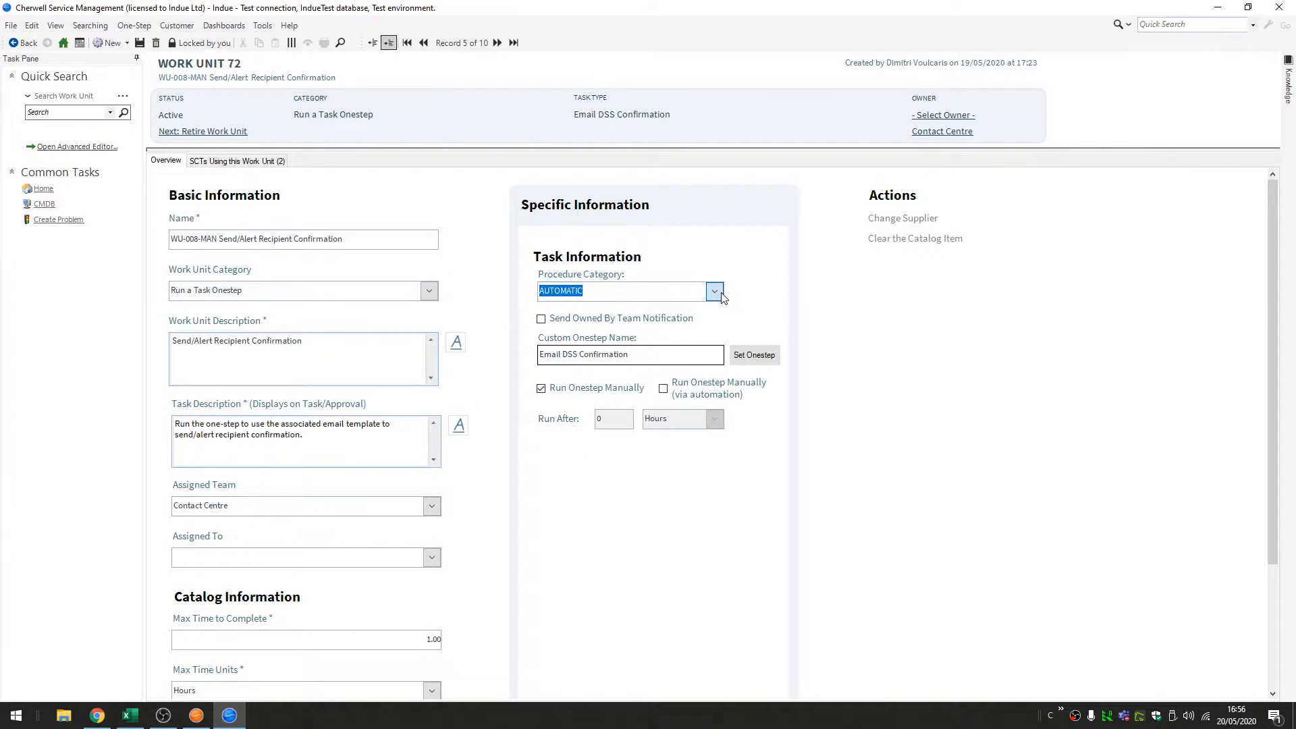
pyautogui.click(654, 296)
pyautogui.moveTo(368, 240); pyautogui.dragTo(146, 244)
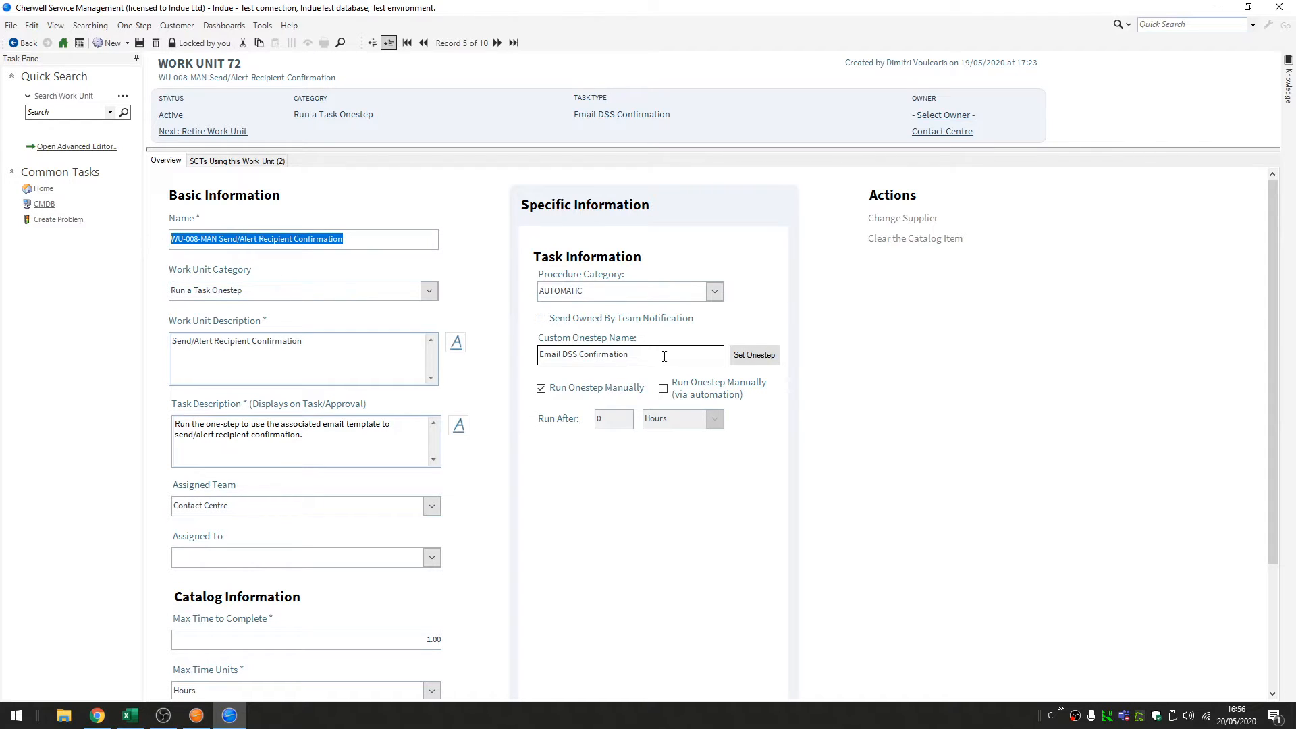
pyautogui.moveTo(547, 355)
pyautogui.mouseDown()
pyautogui.moveTo(657, 359)
pyautogui.moveTo(539, 355)
pyautogui.mouseUp()
pyautogui.click(631, 352)
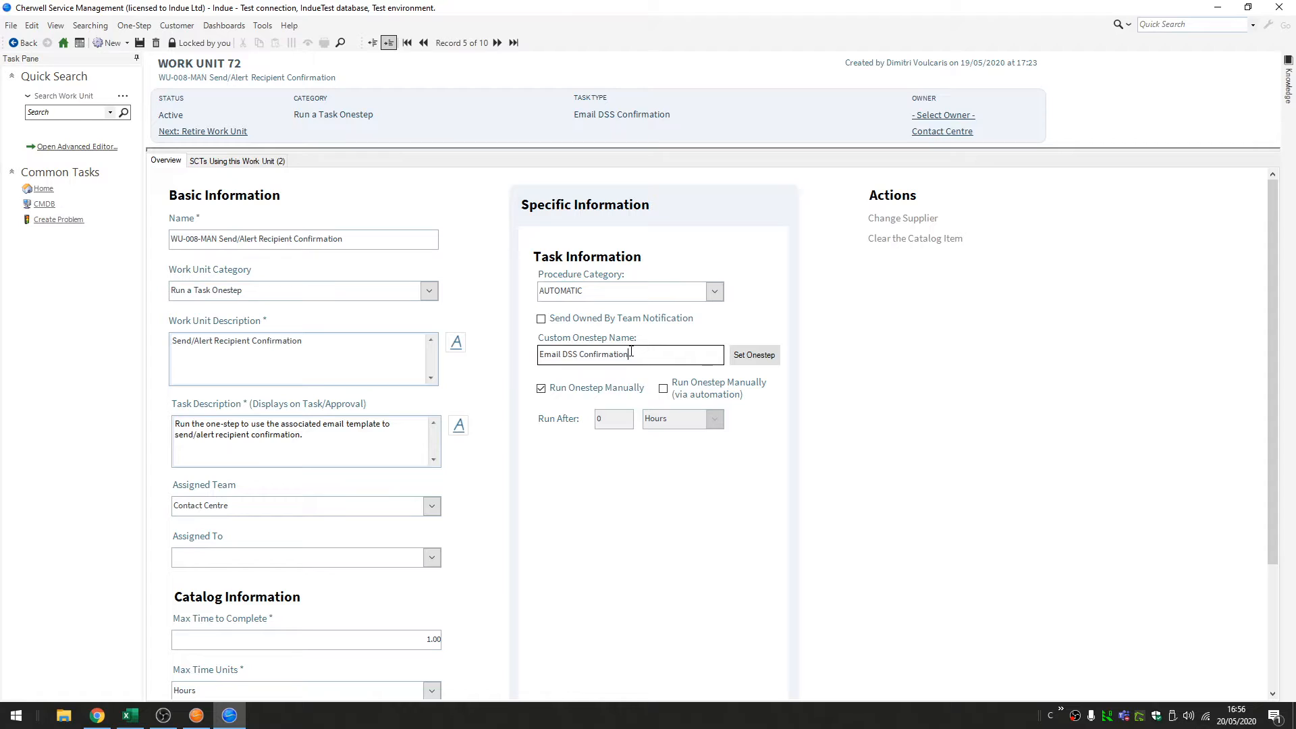
# Open the Email DSS Confirmation One-Step assigned to the work unit for editing
pyautogui.click(751, 357)
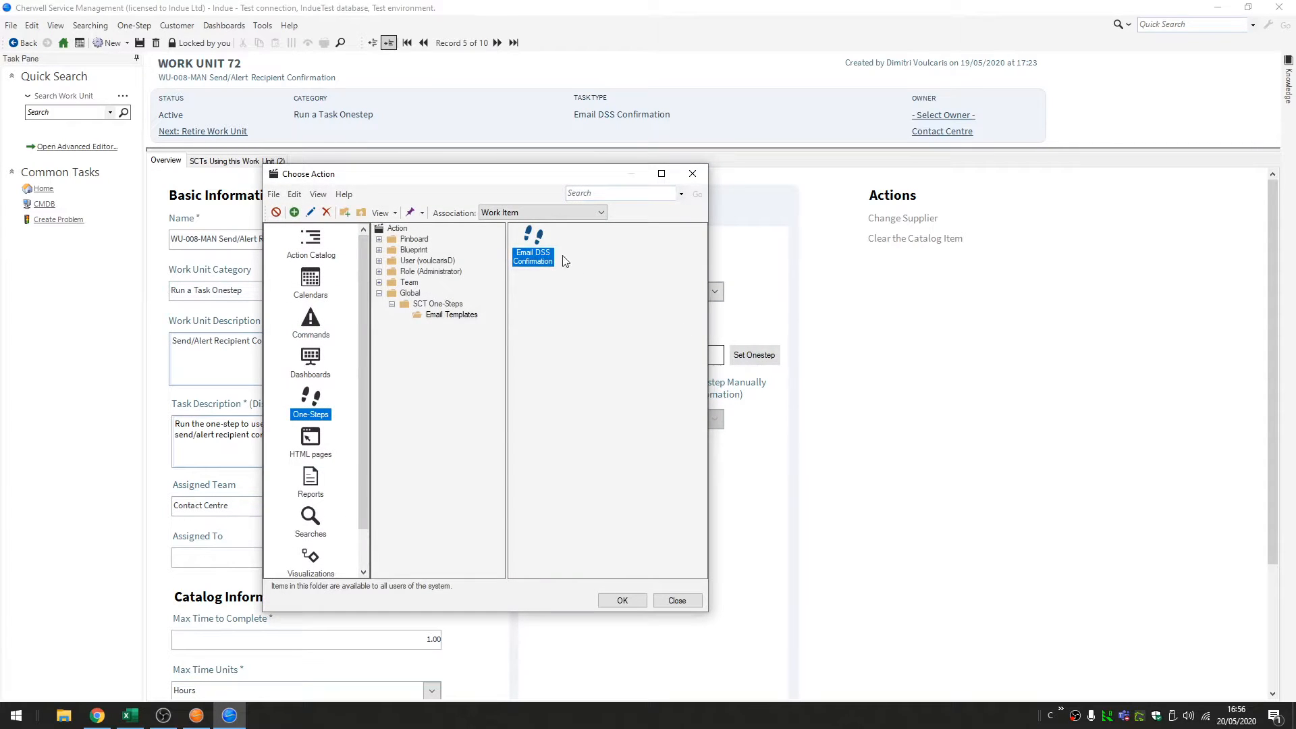
pyautogui.rightClick(538, 255)
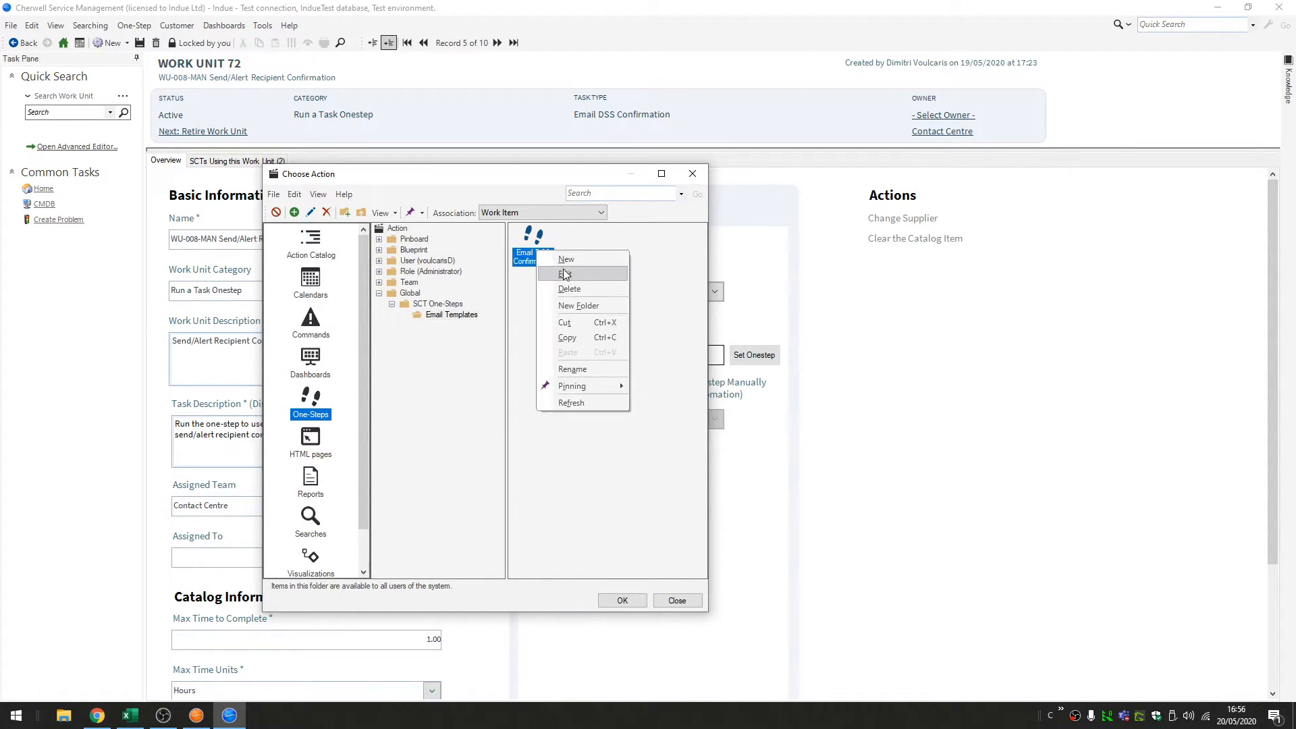
pyautogui.click(561, 266)
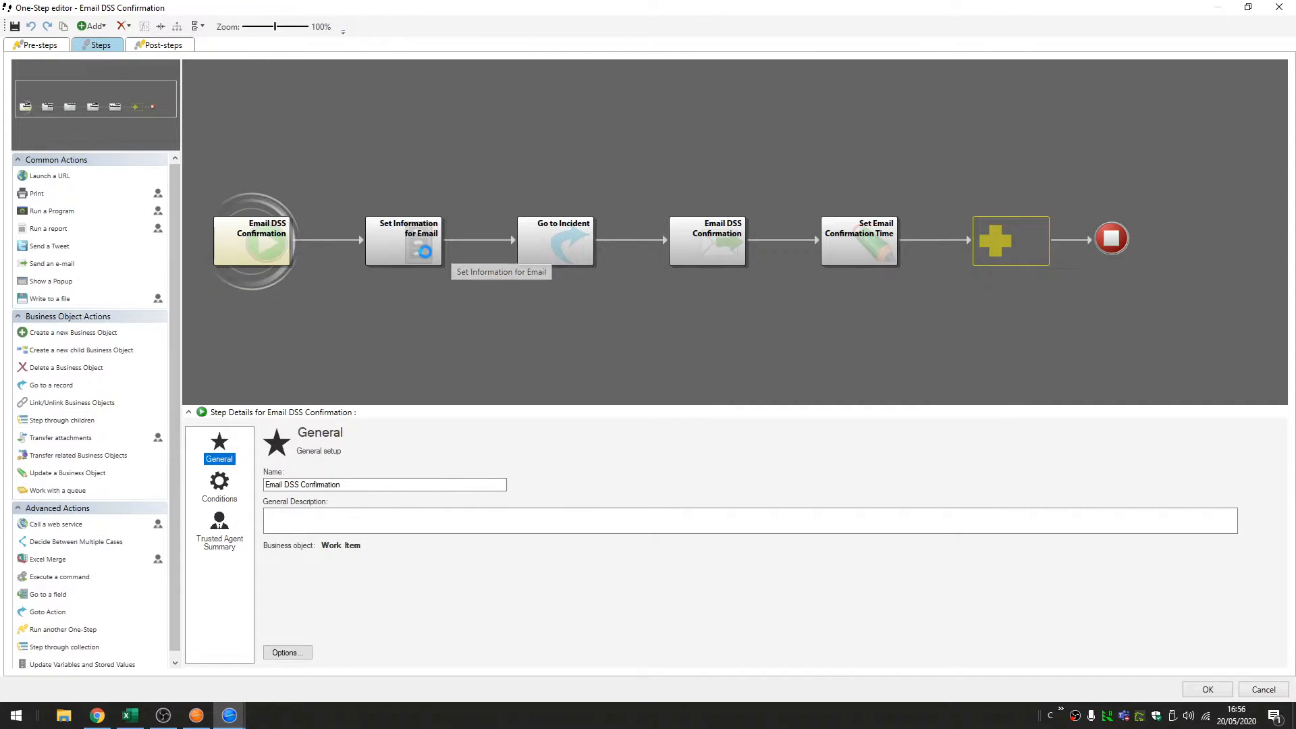
# Inspect the details of the One-Step's Set Information for Email and Go to Incident actions
pyautogui.click(425, 254)
pyautogui.click(342, 503)
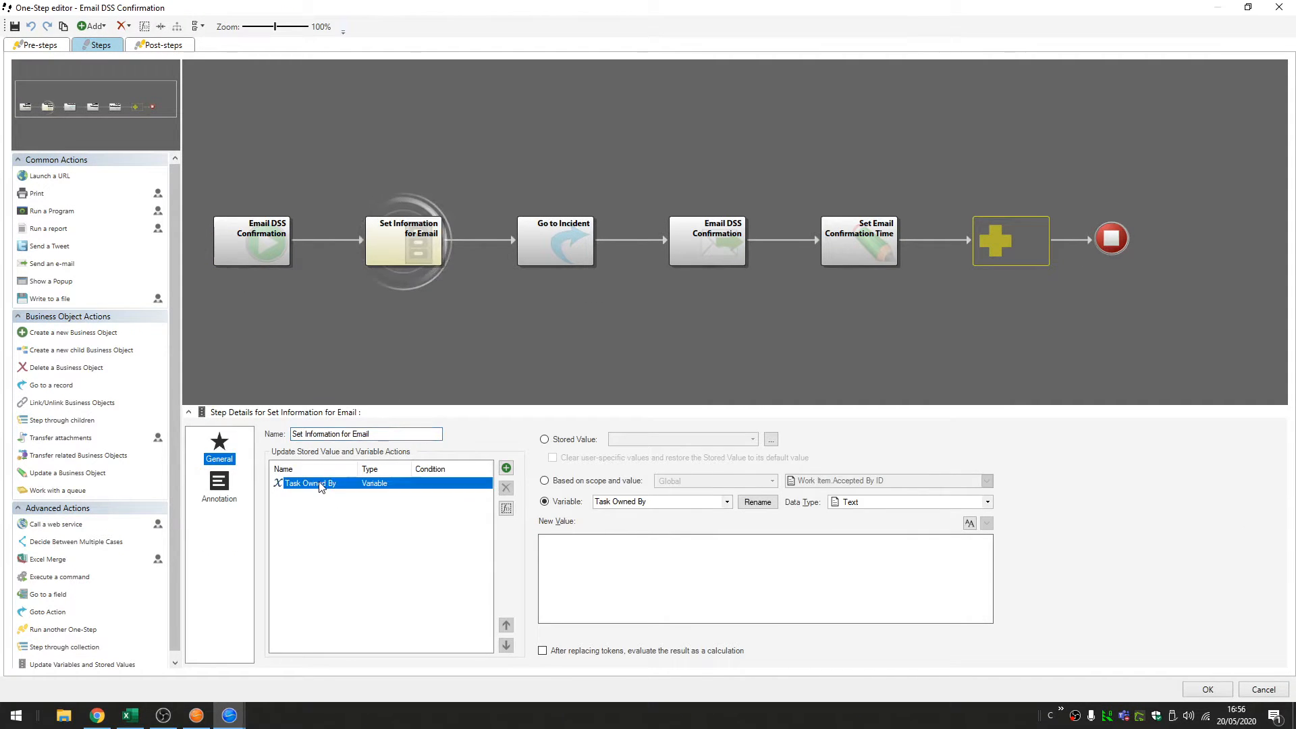
pyautogui.click(555, 246)
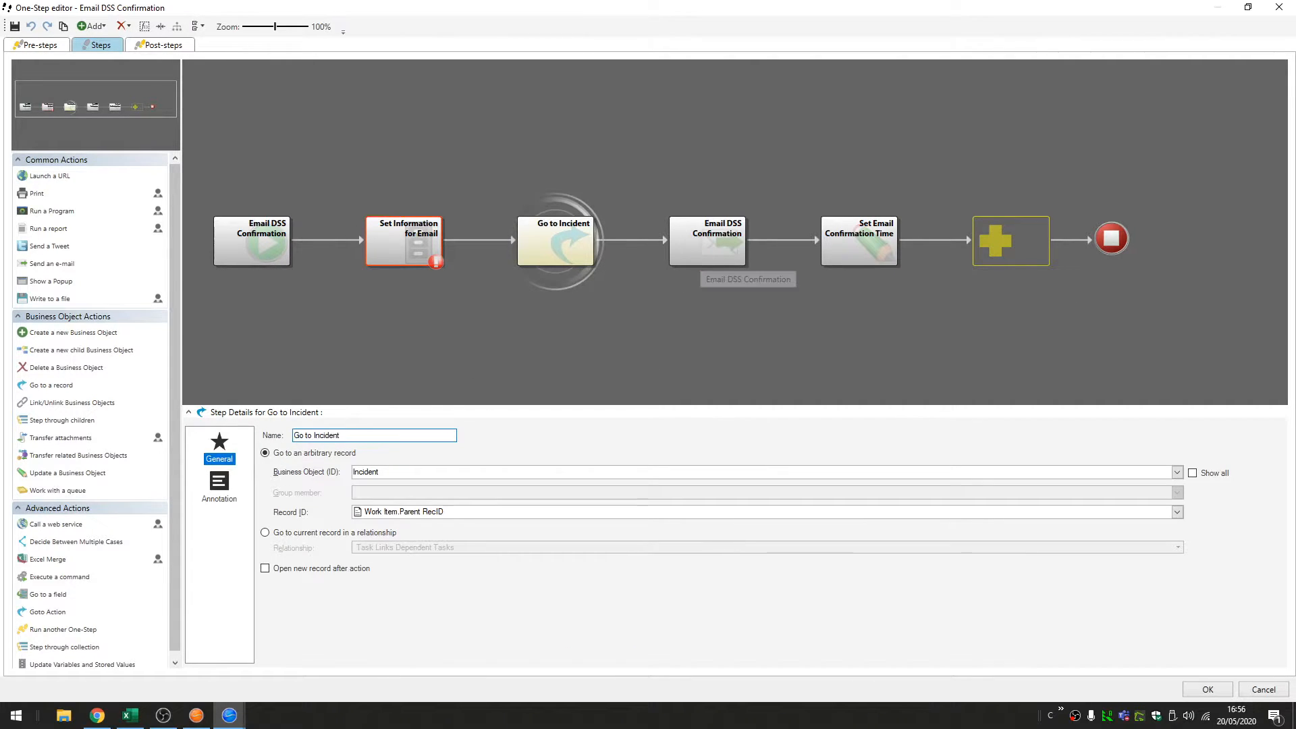
# Examine the message body and signature of the One-Step's Email DSS Confirmation action
pyautogui.press('Right')
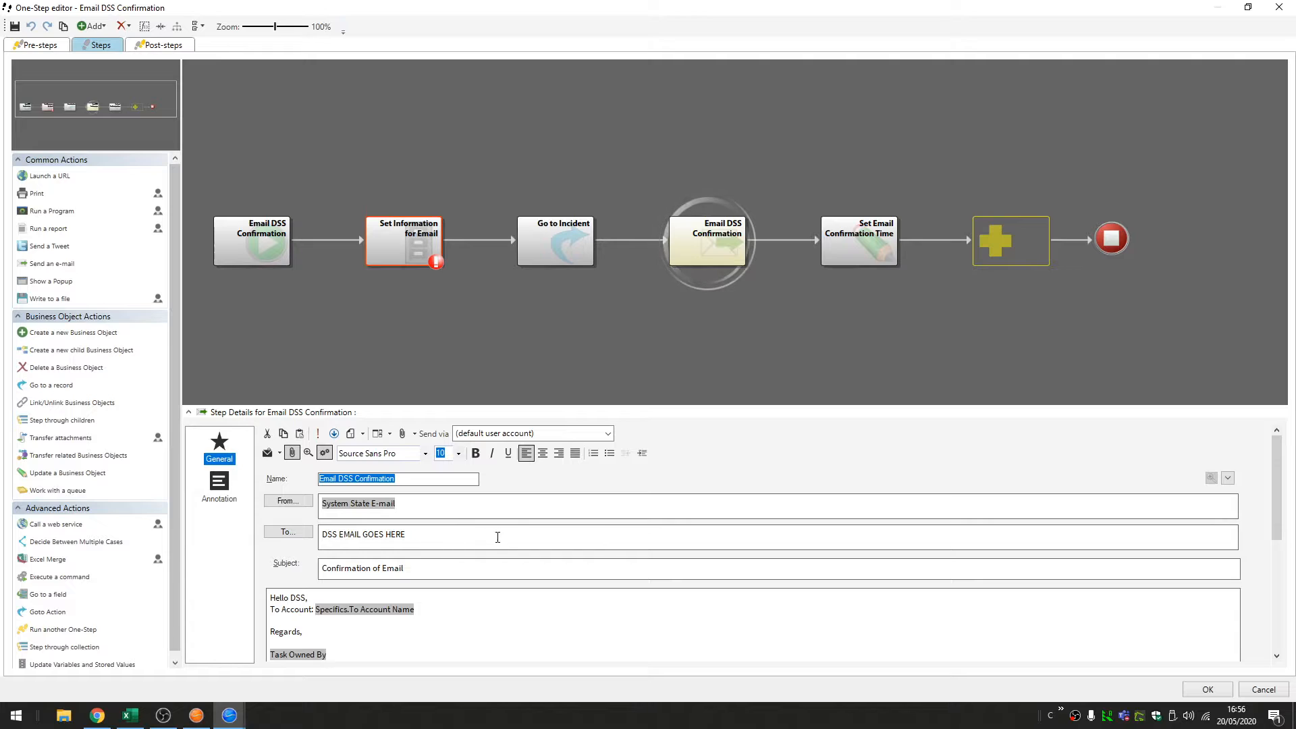
pyautogui.scroll(-3, 457, 581)
pyautogui.scroll(3, 321, 641)
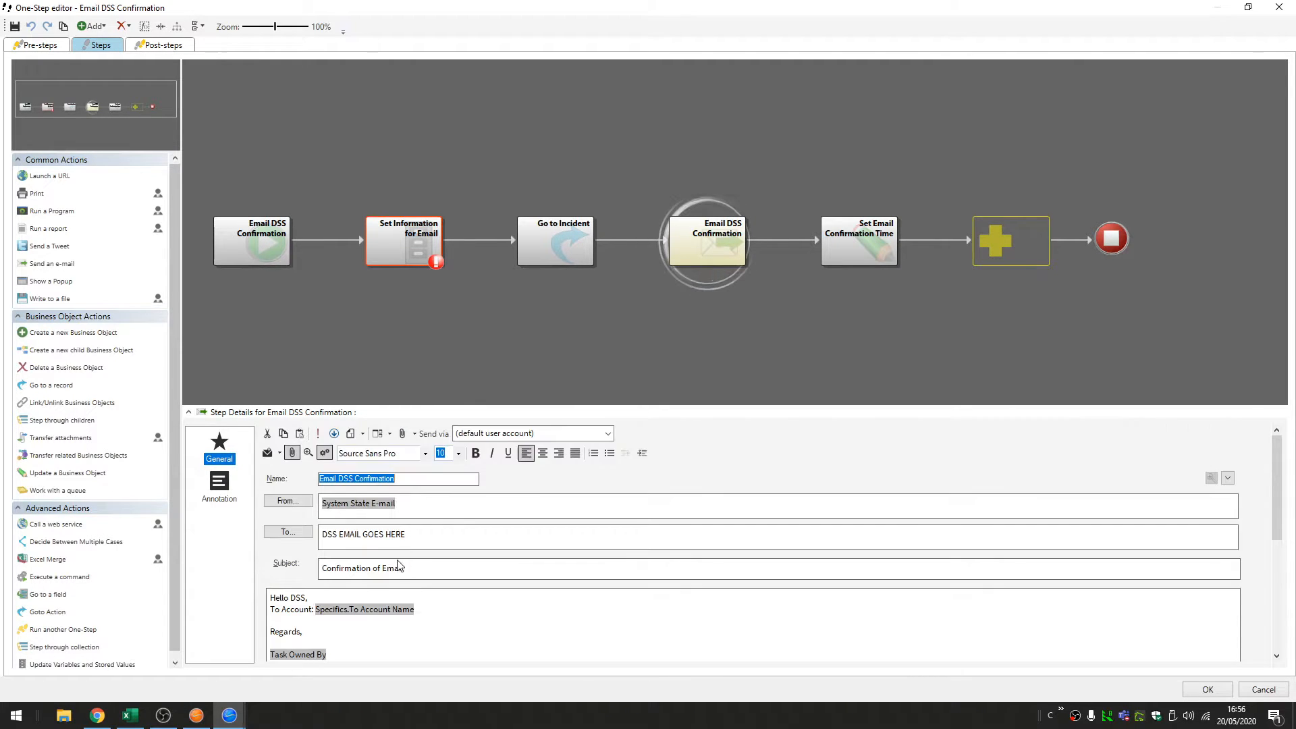
pyautogui.scroll(-3, 319, 661)
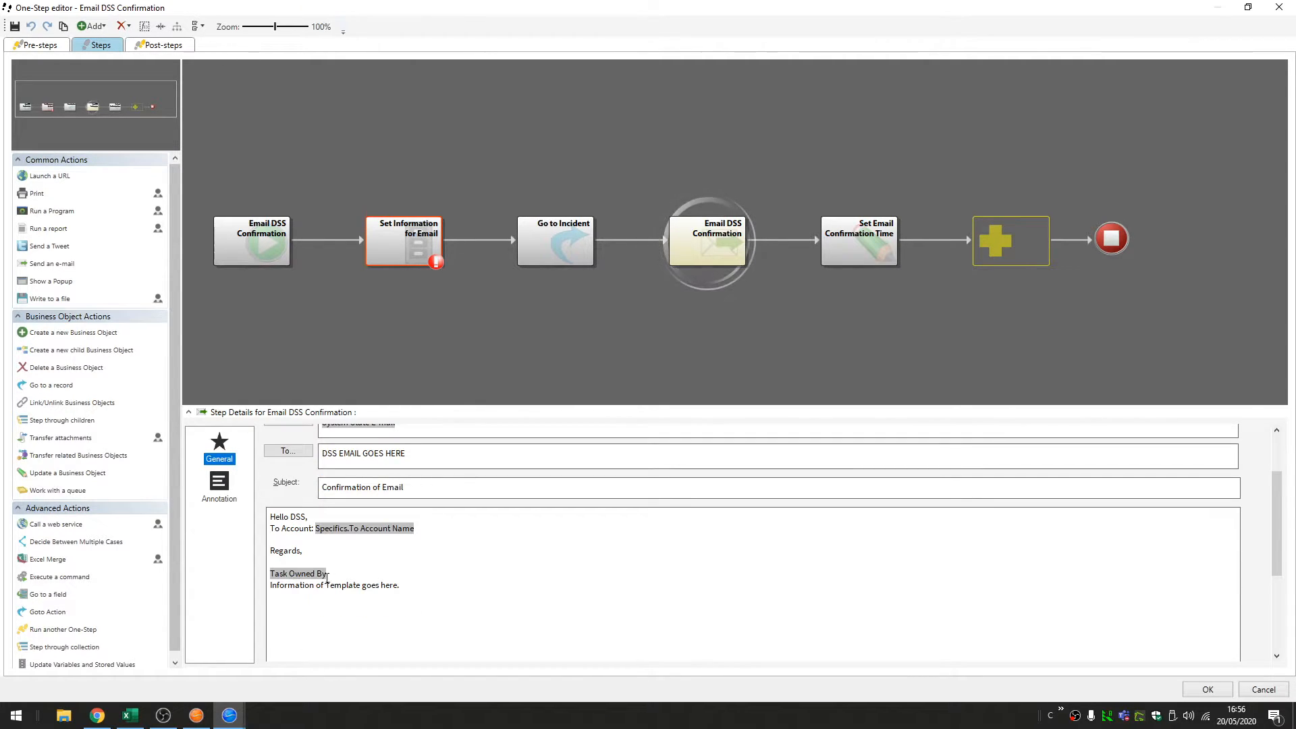
pyautogui.click(288, 585)
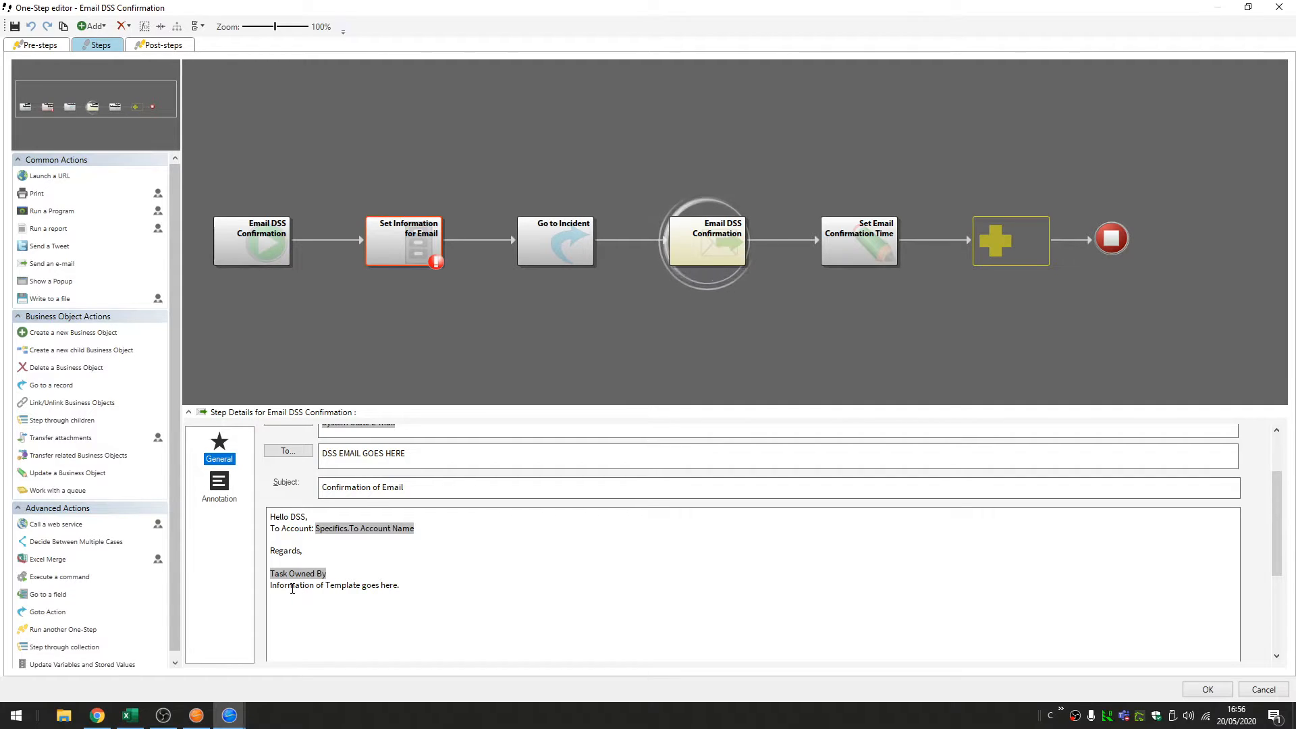
pyautogui.scroll(-3, 378, 592)
pyautogui.moveTo(398, 582); pyautogui.dragTo(330, 538)
pyautogui.scroll(3, 429, 572)
pyautogui.click(486, 599)
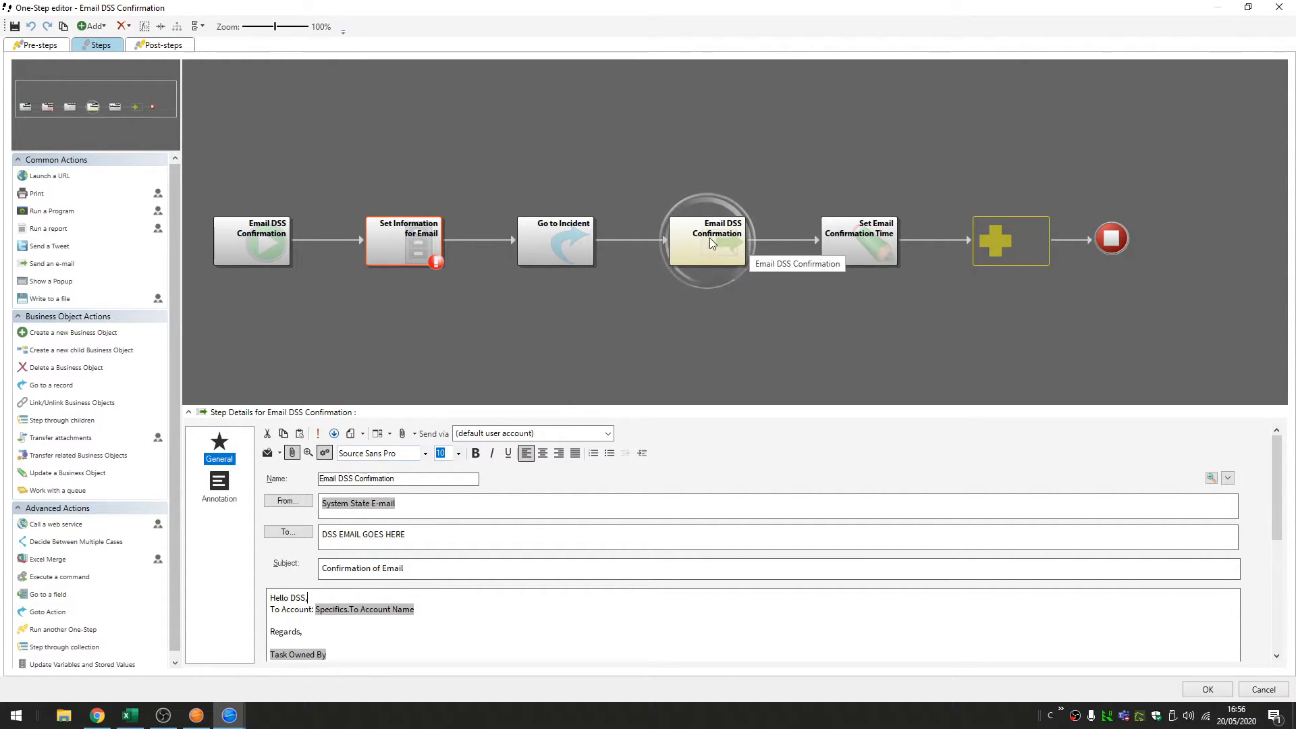
# Review the recipient, subject and name fields of the Email DSS Confirmation email action
pyautogui.scroll(-1, 499, 562)
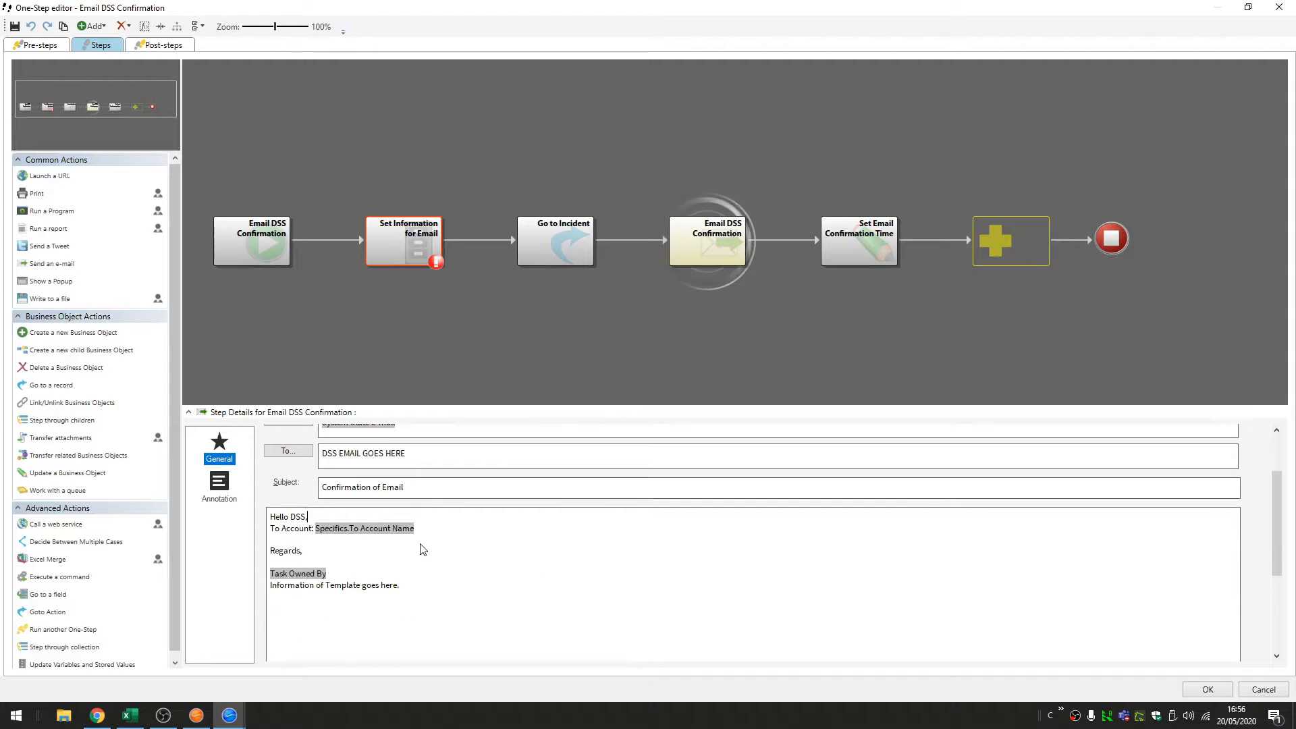
pyautogui.scroll(1, 413, 541)
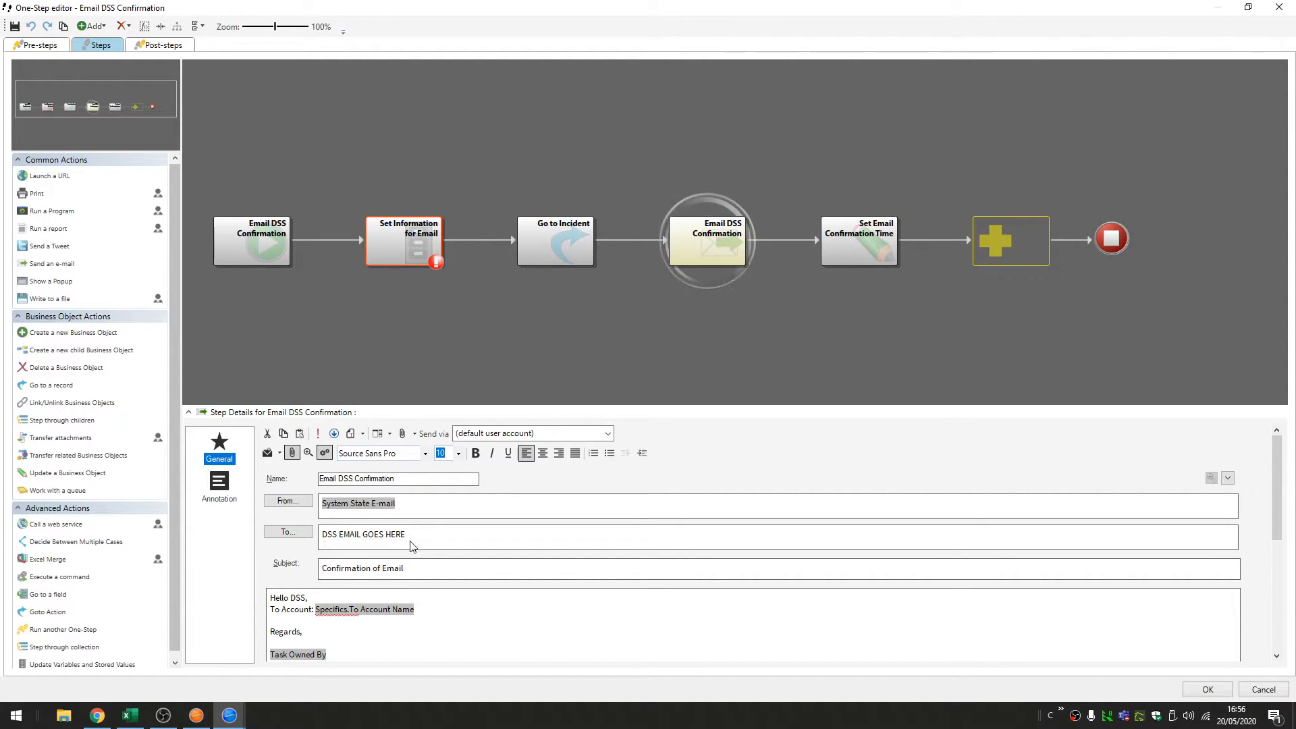
pyautogui.click(411, 546)
pyautogui.moveTo(407, 535); pyautogui.dragTo(322, 538)
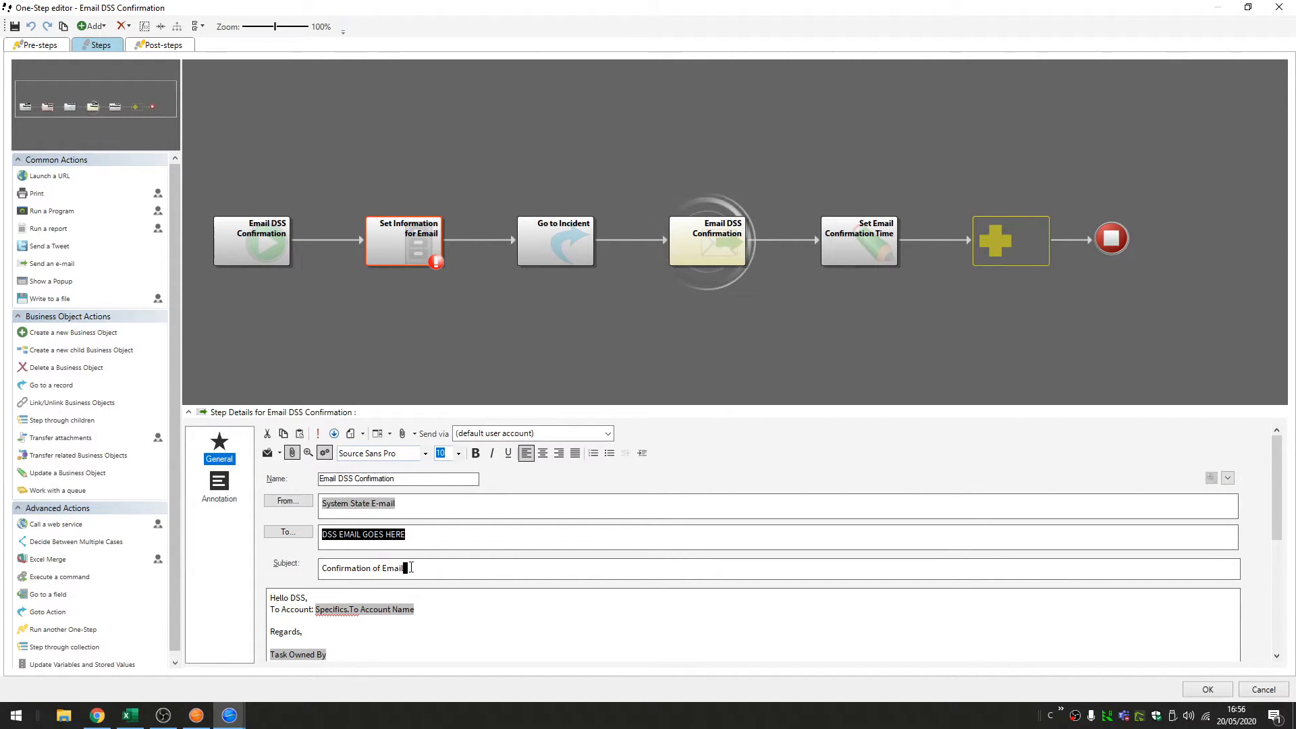
pyautogui.moveTo(408, 568); pyautogui.dragTo(327, 568)
pyautogui.click(446, 533)
pyautogui.click(443, 573)
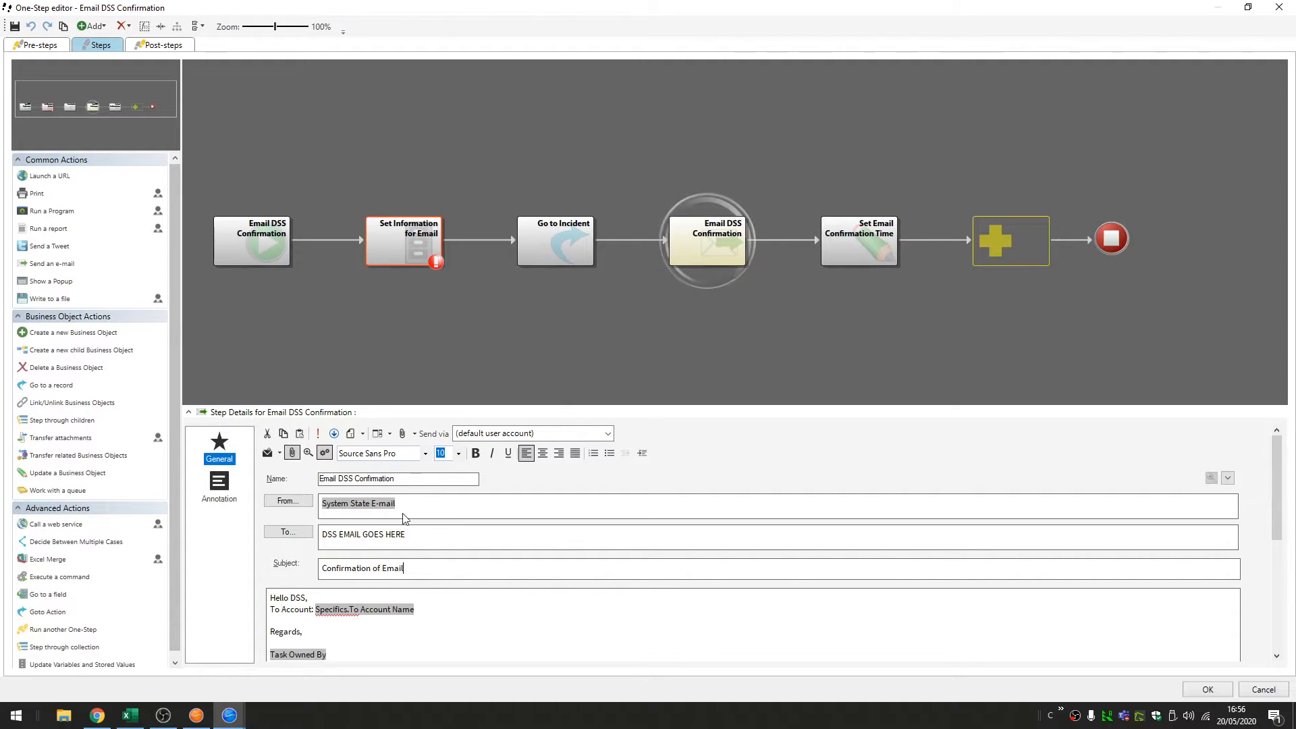
pyautogui.click(384, 480)
pyautogui.moveTo(378, 483); pyautogui.dragTo(320, 483)
pyautogui.click(424, 481)
pyautogui.click(434, 481)
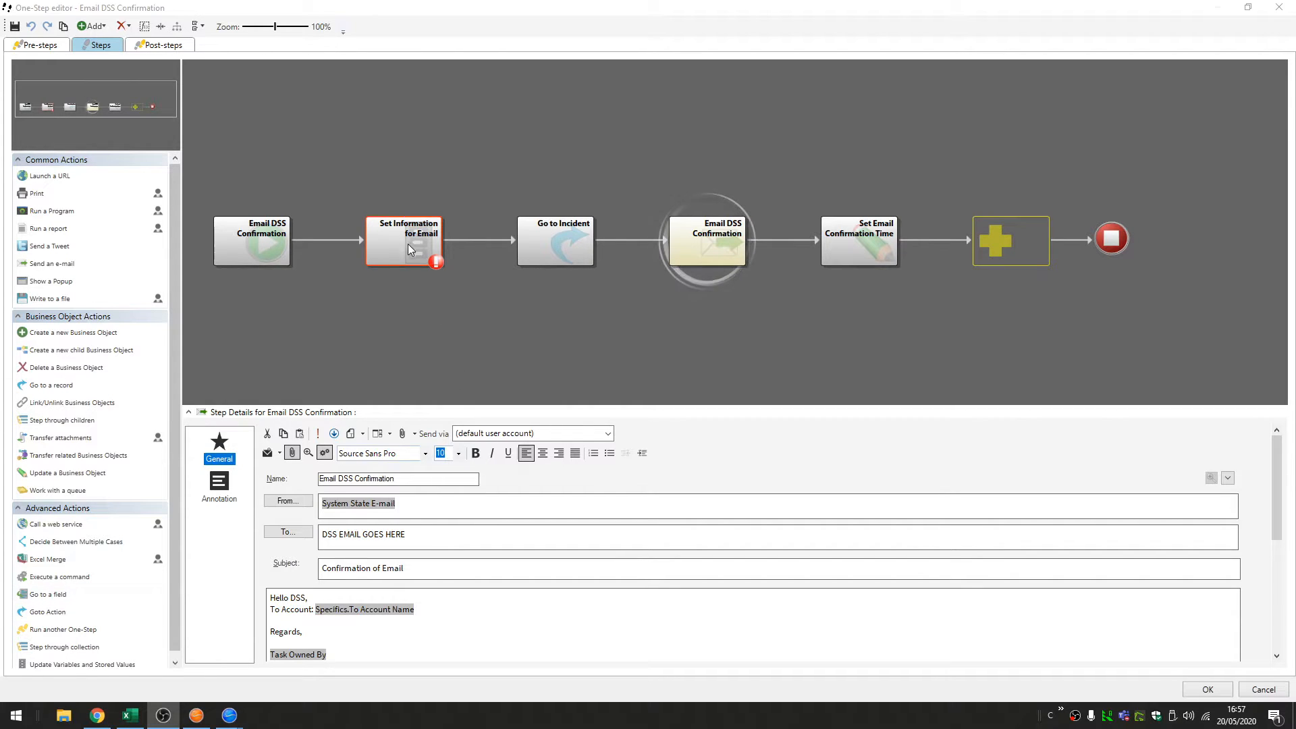
# Set the Task Owned By variable in Set Information for Email to Work Item.Owned By, then confirm the One-Step and close the chooser
pyautogui.click(425, 259)
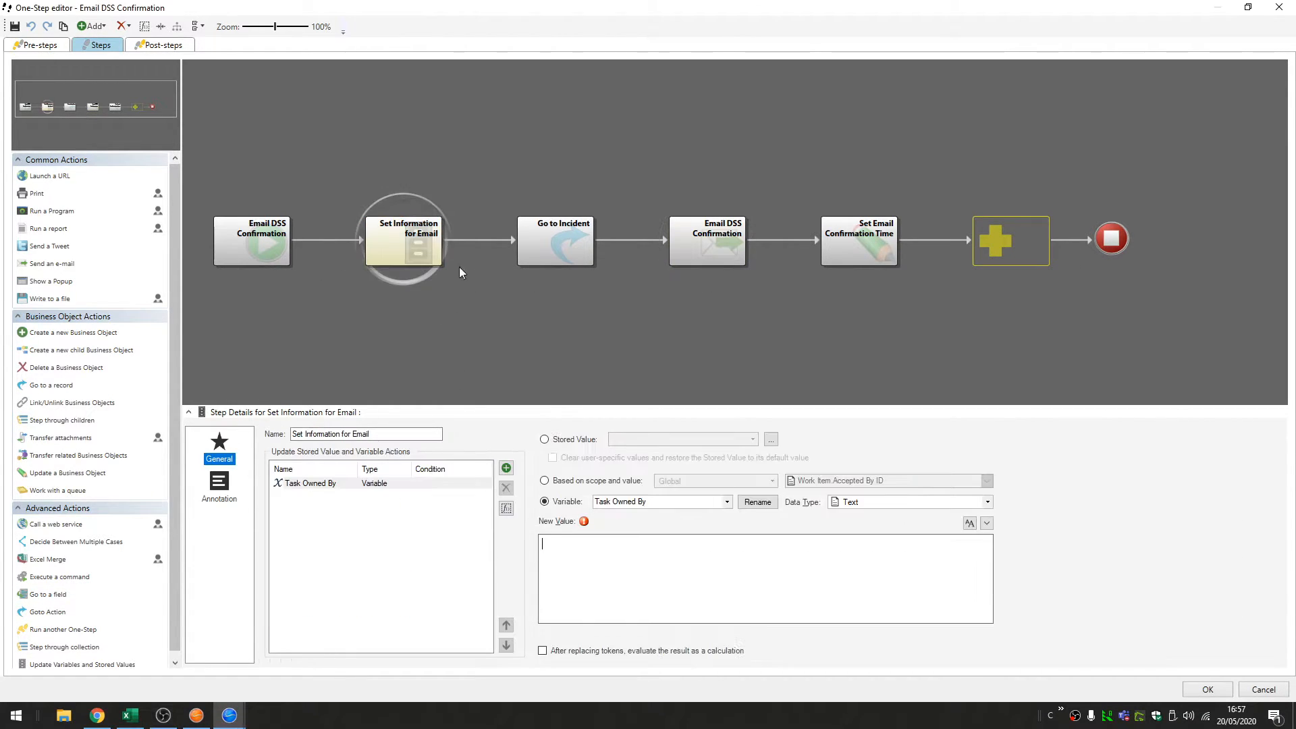
pyautogui.rightClick(568, 548)
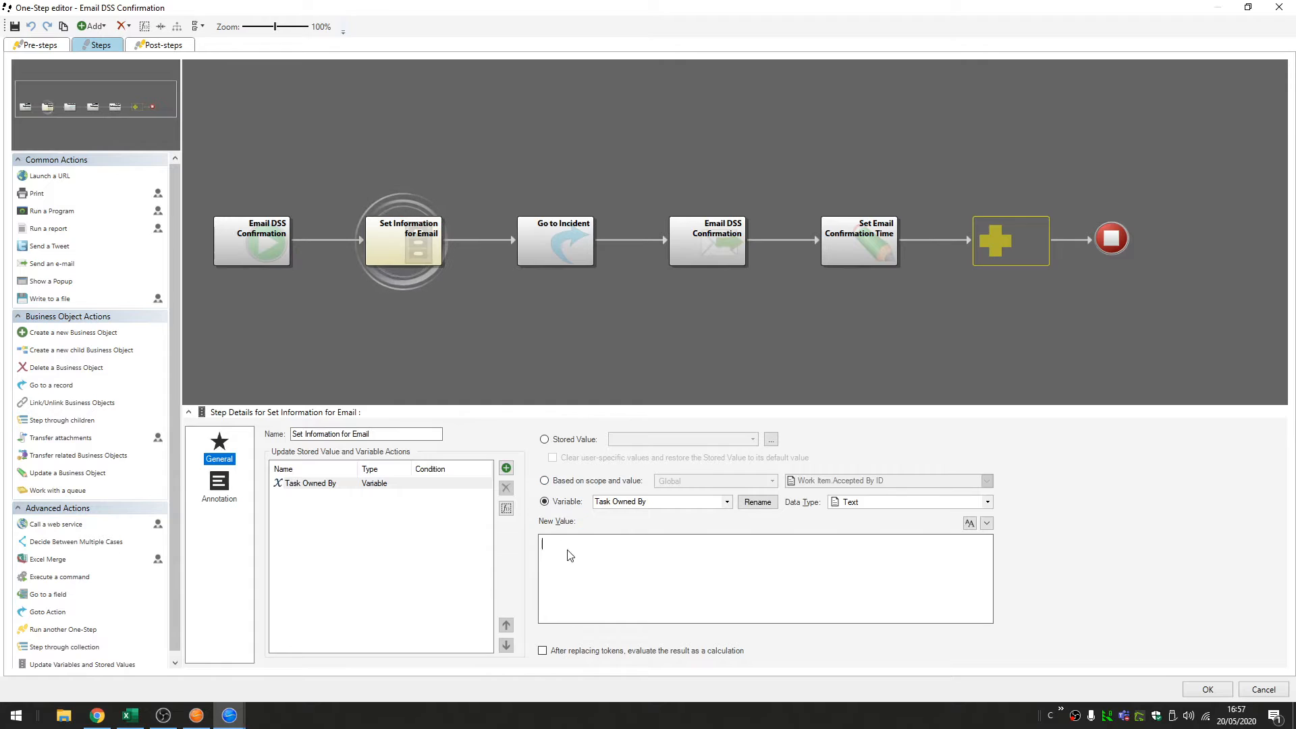
pyautogui.scroll(-1, 630, 446)
pyautogui.scroll(-3, 630, 449)
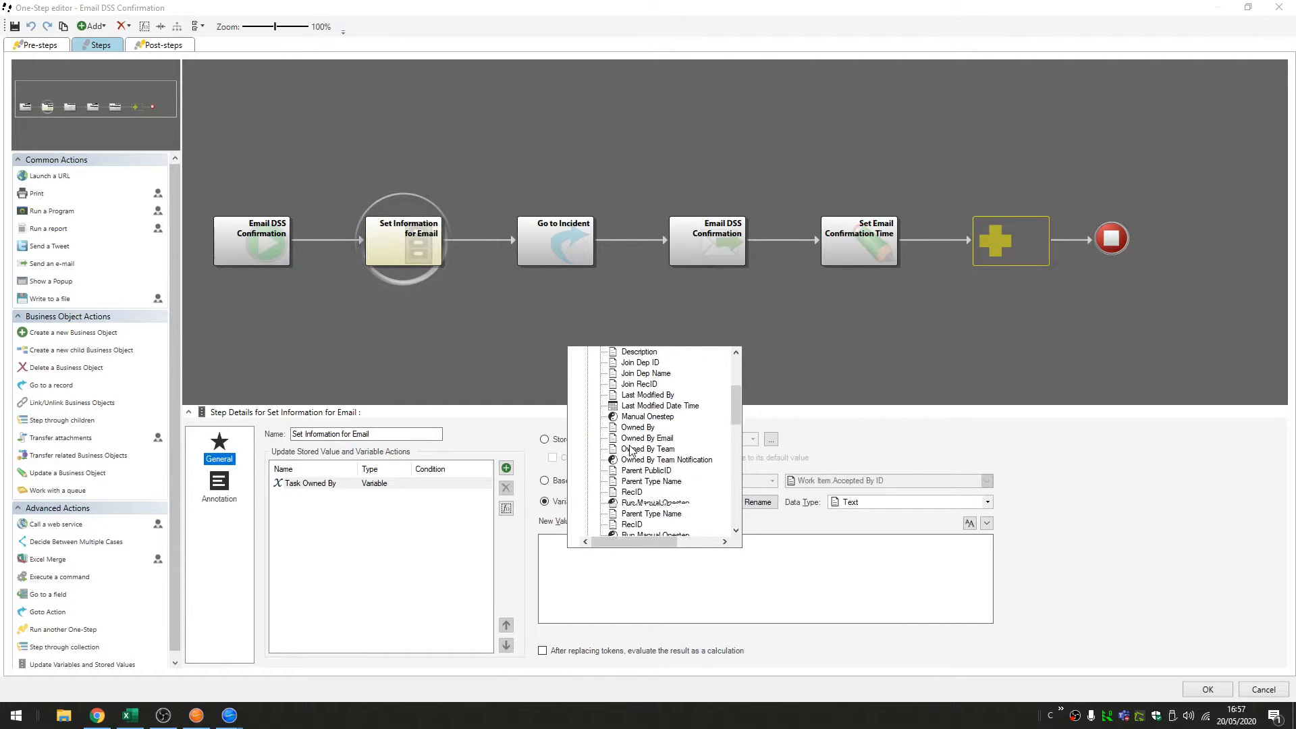
pyautogui.doubleClick(645, 406)
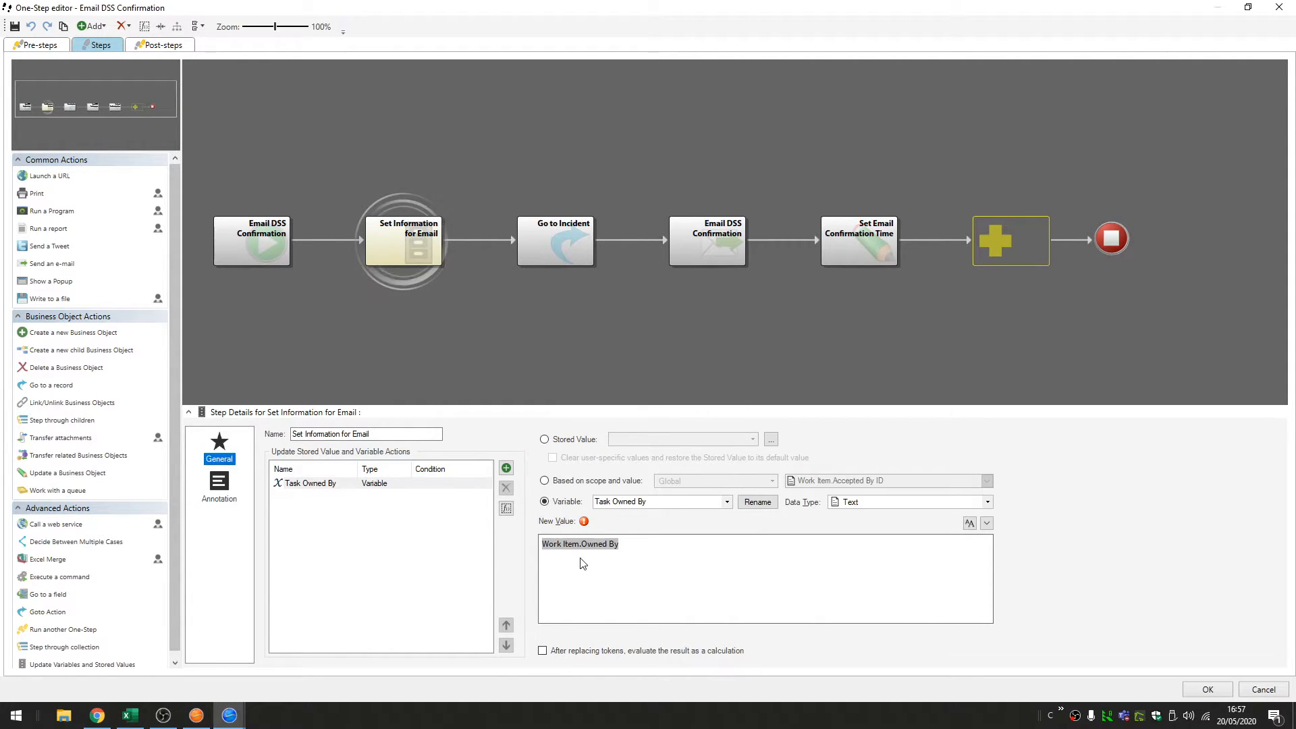
pyautogui.click(1206, 688)
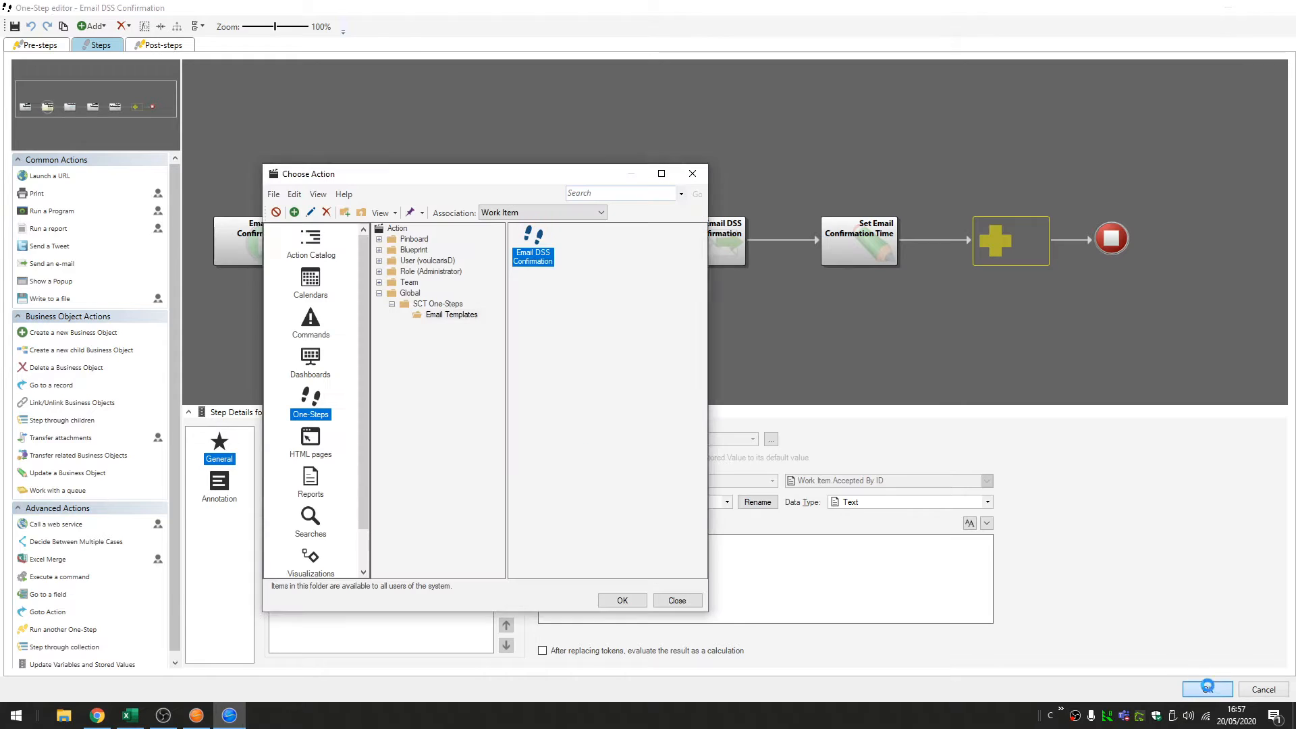
pyautogui.click(676, 600)
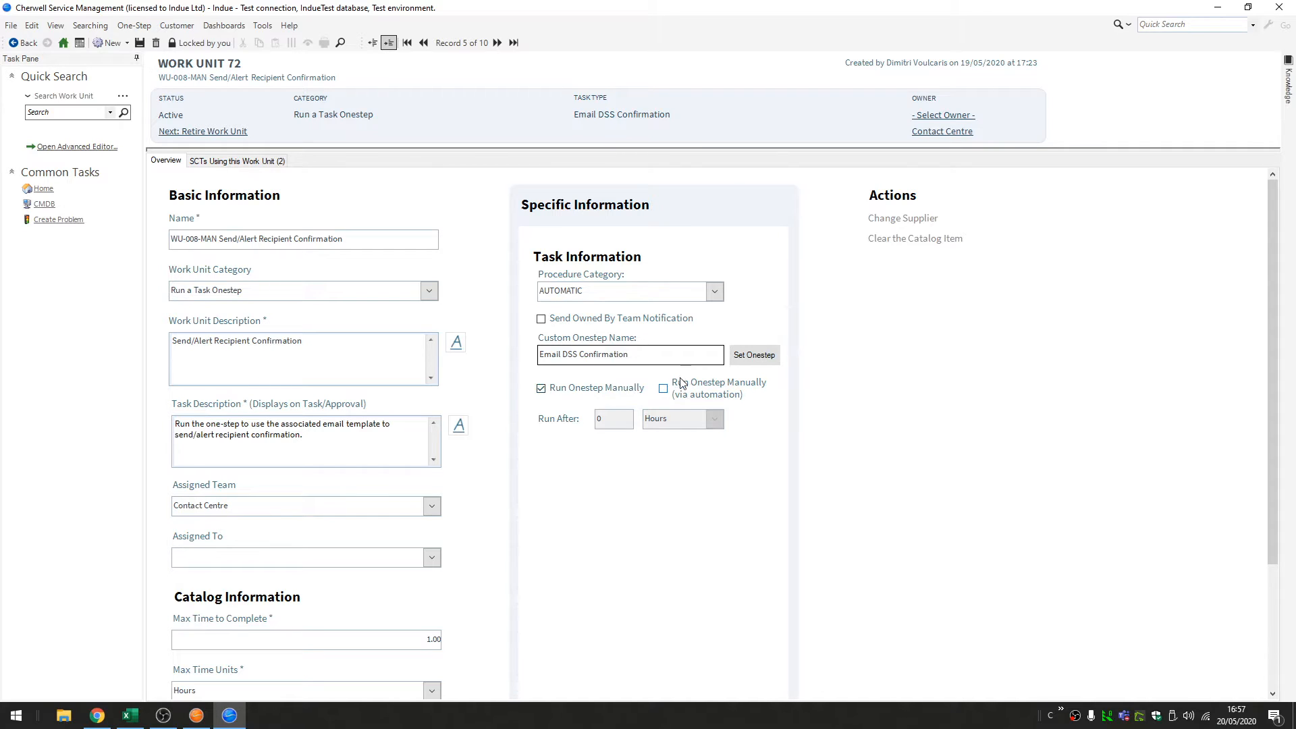
# View the work unit's One-Step selection in the Email Templates folder again and close it unchanged
pyautogui.click(755, 355)
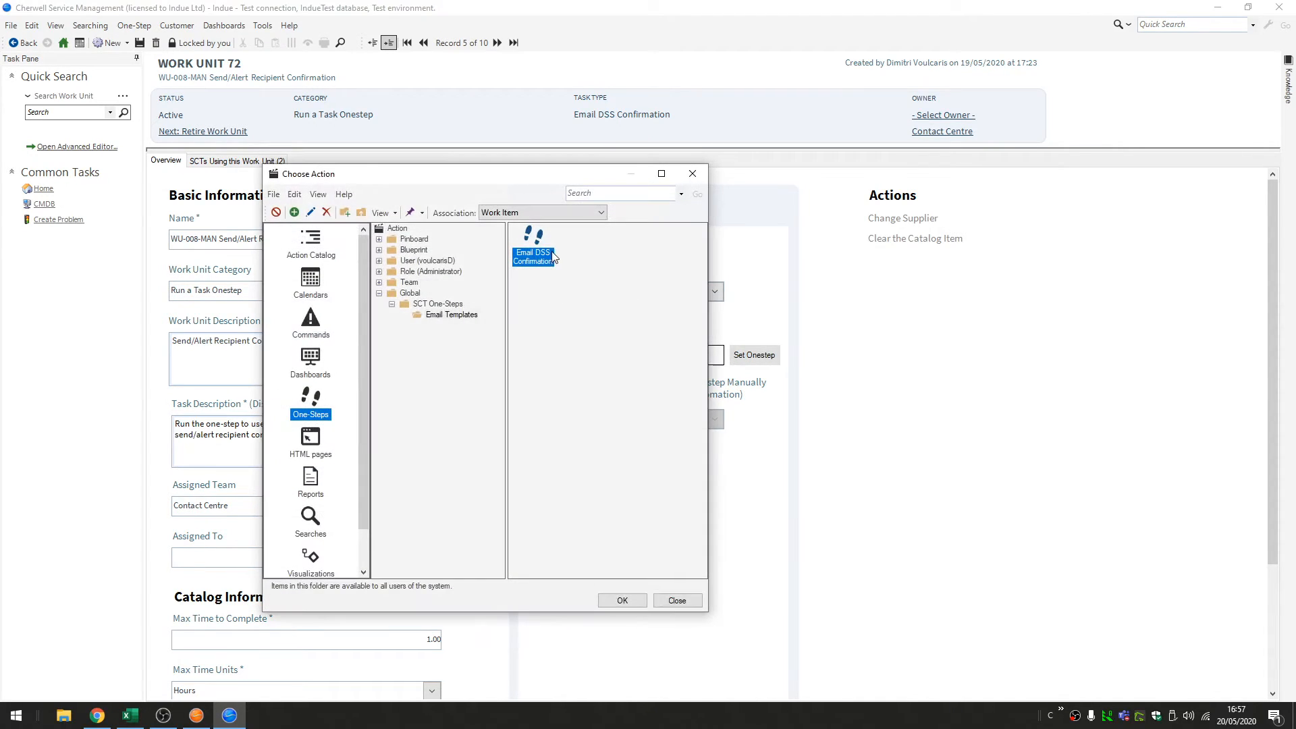
pyautogui.click(677, 598)
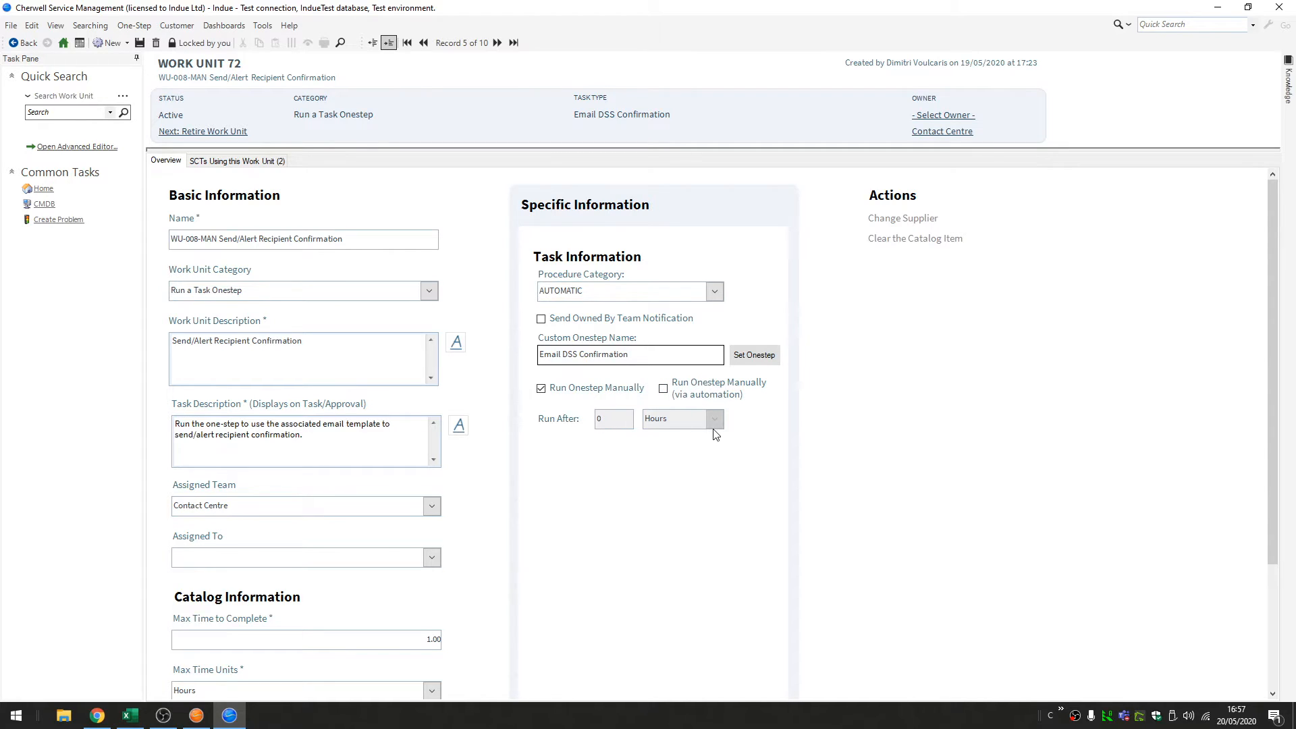
# Turn off Run Onestep Manually to look at the Run After delay fields, then turn the option back on
pyautogui.click(604, 427)
pyautogui.press('Tab')
pyautogui.click(677, 423)
pyautogui.click(596, 398)
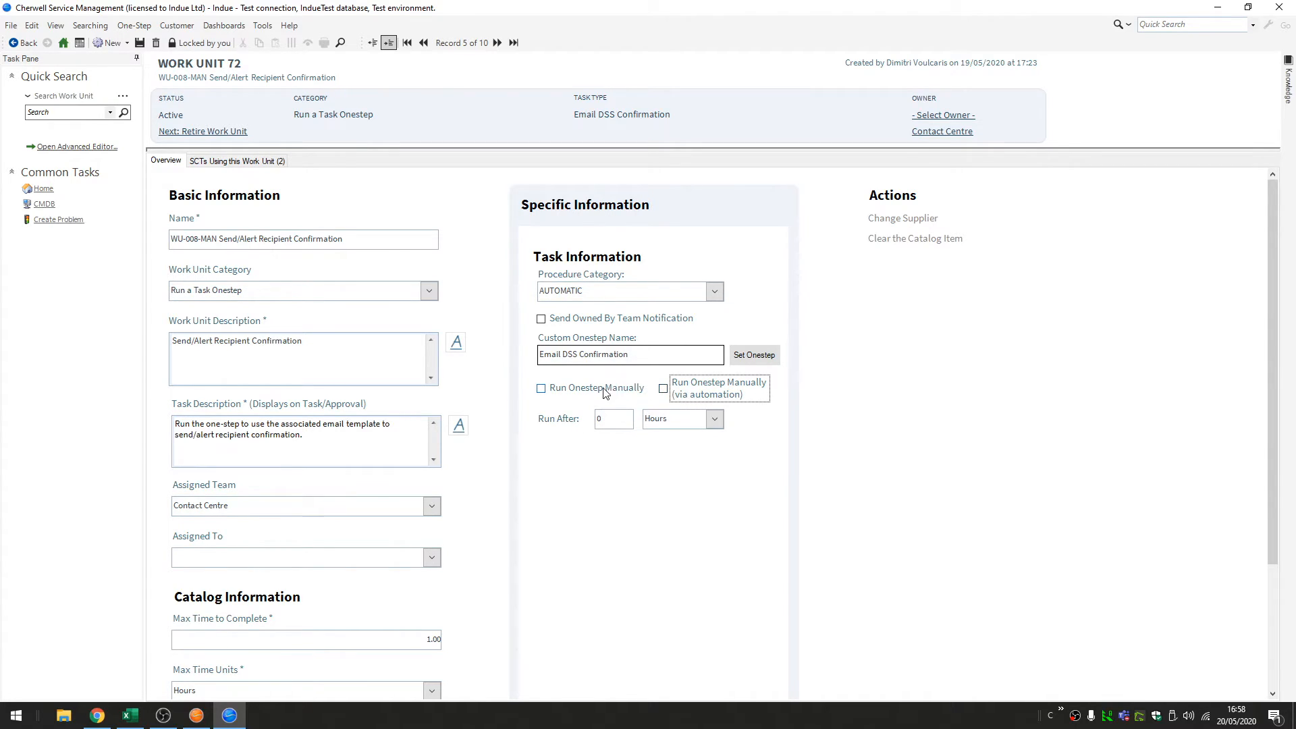
pyautogui.click(627, 421)
pyautogui.click(600, 390)
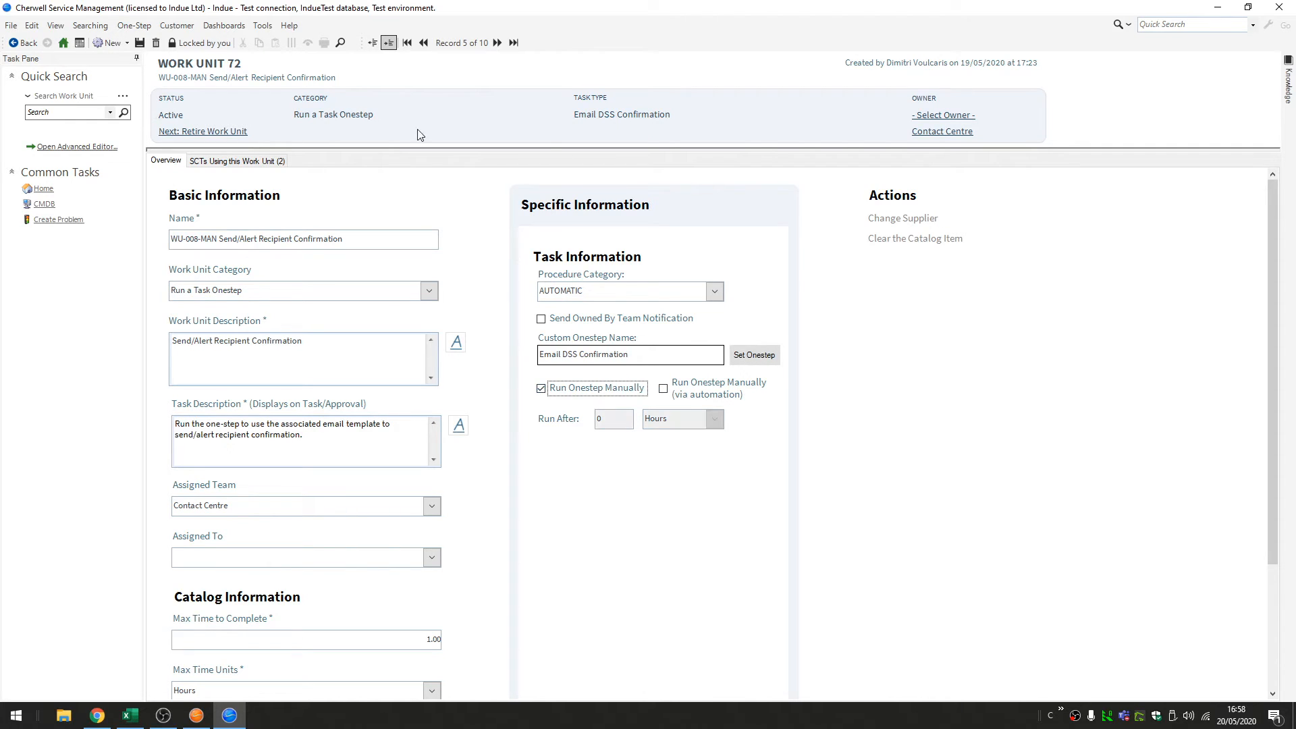
# Return to the work unit list without saving WU-008 and open WU-001-AUTO Alert PayOps Team of Work Item
pyautogui.click(371, 46)
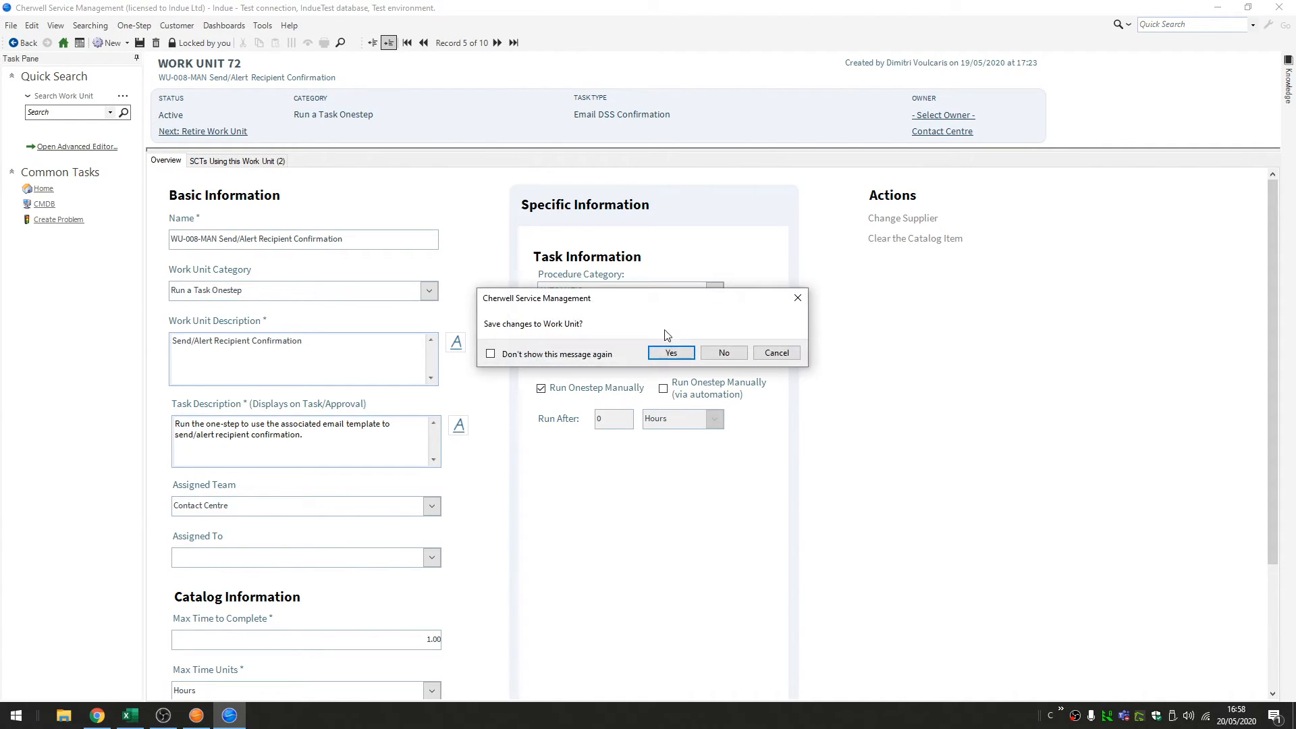
pyautogui.click(722, 353)
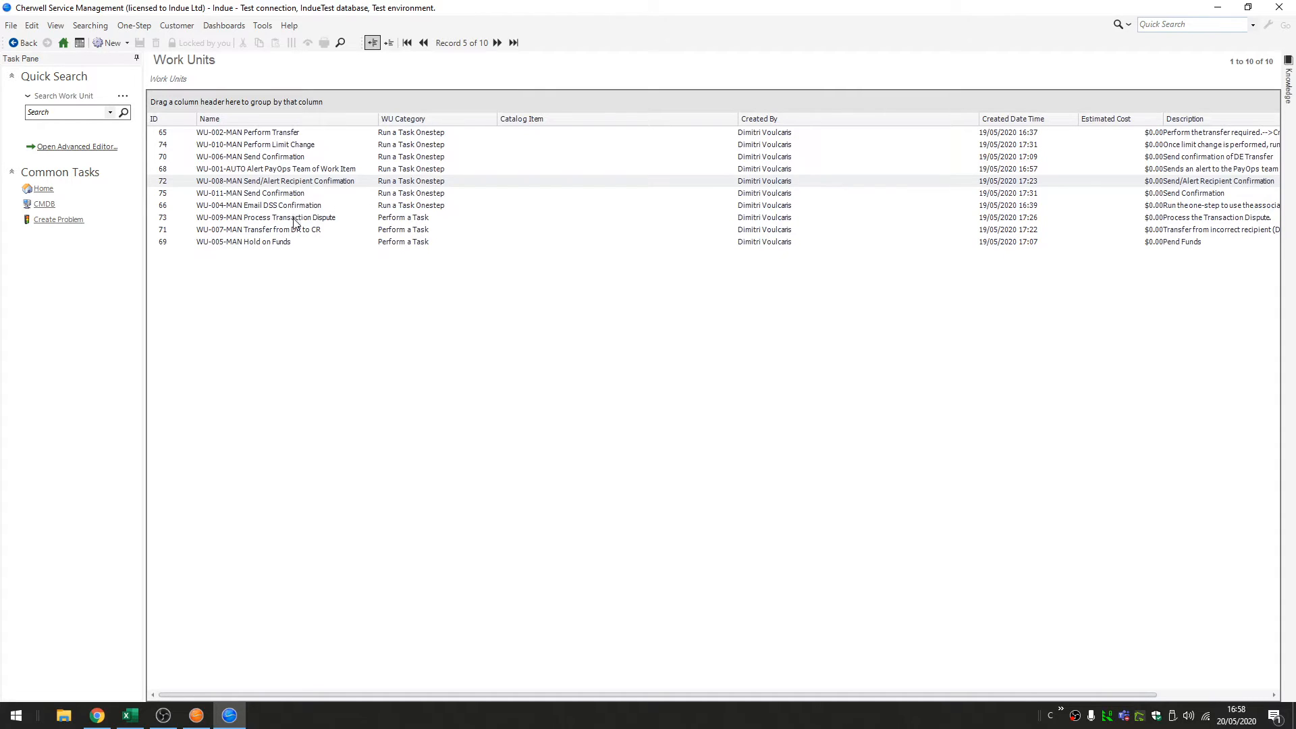
pyautogui.click(302, 171)
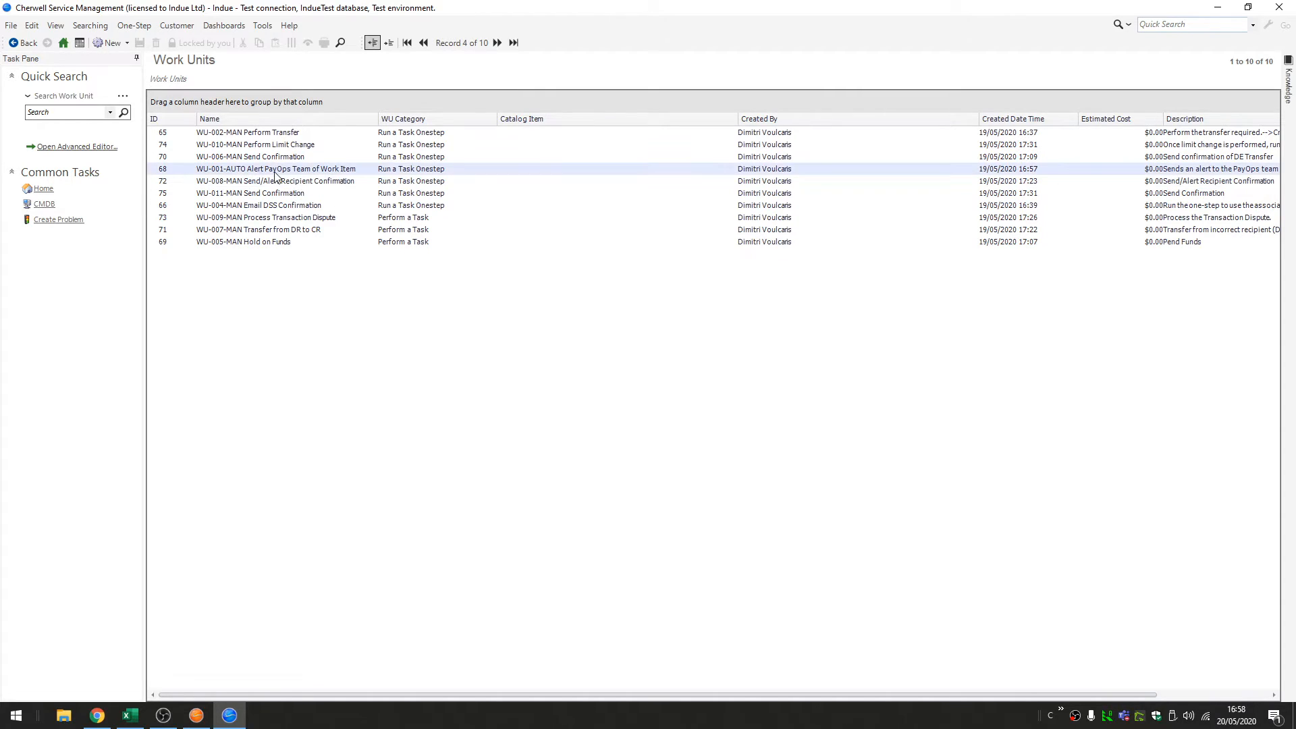
pyautogui.doubleClick(344, 170)
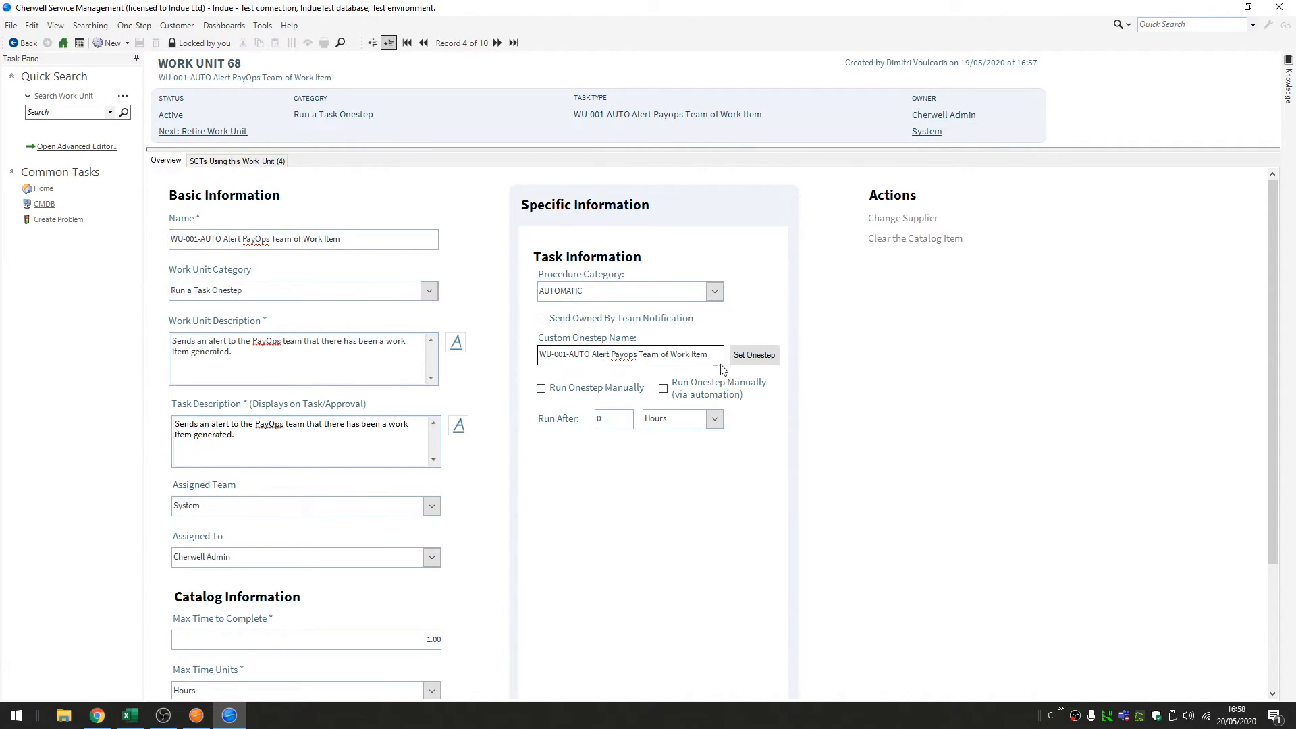
# Review the work unit description, then open the WU-001-AUTO Alert Payops Team of Work Item One-Step for editing and select its Alert PayOps Team step
pyautogui.moveTo(255, 341); pyautogui.dragTo(414, 352)
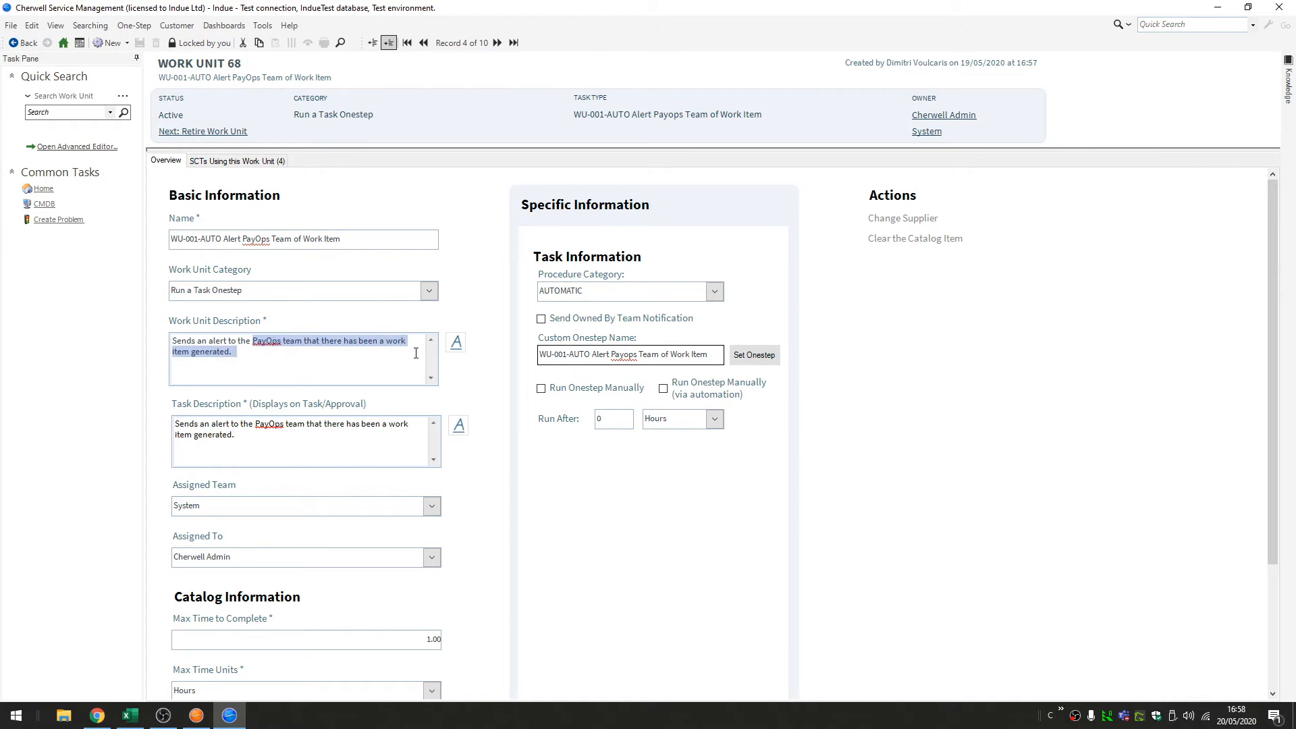
pyautogui.click(414, 352)
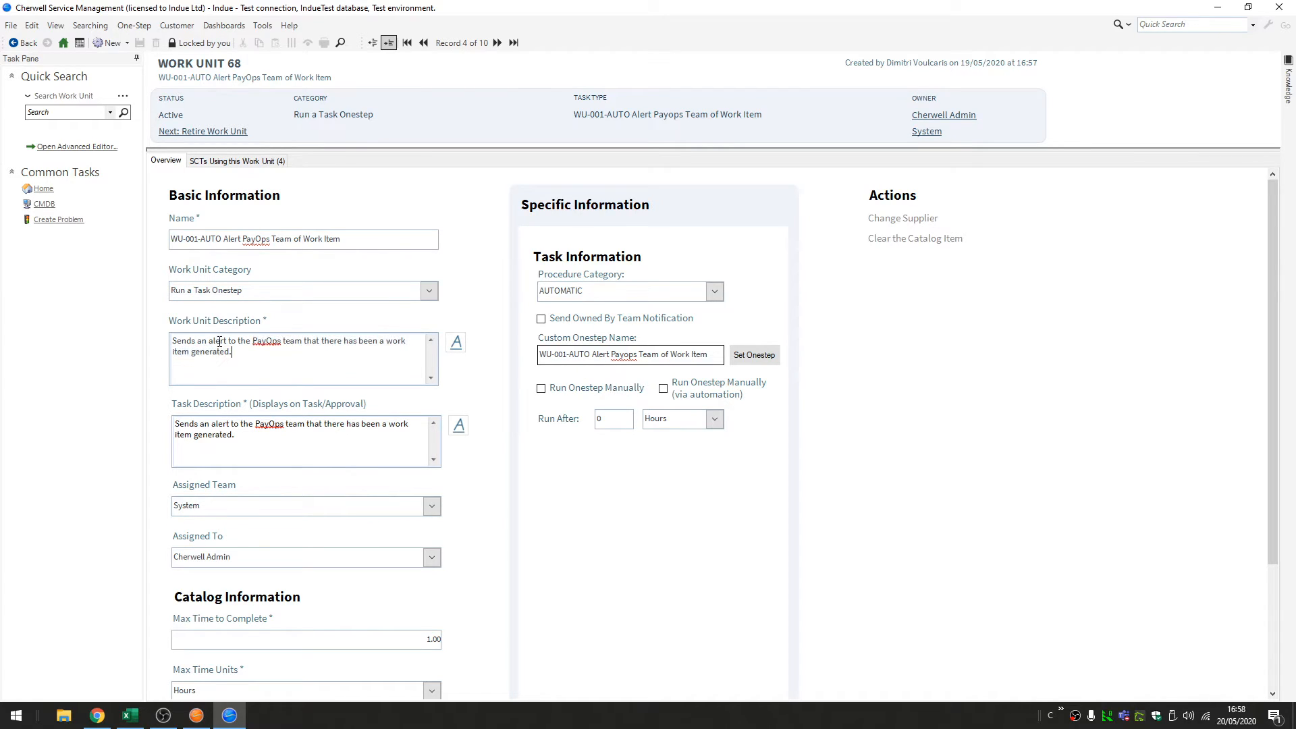
pyautogui.click(766, 365)
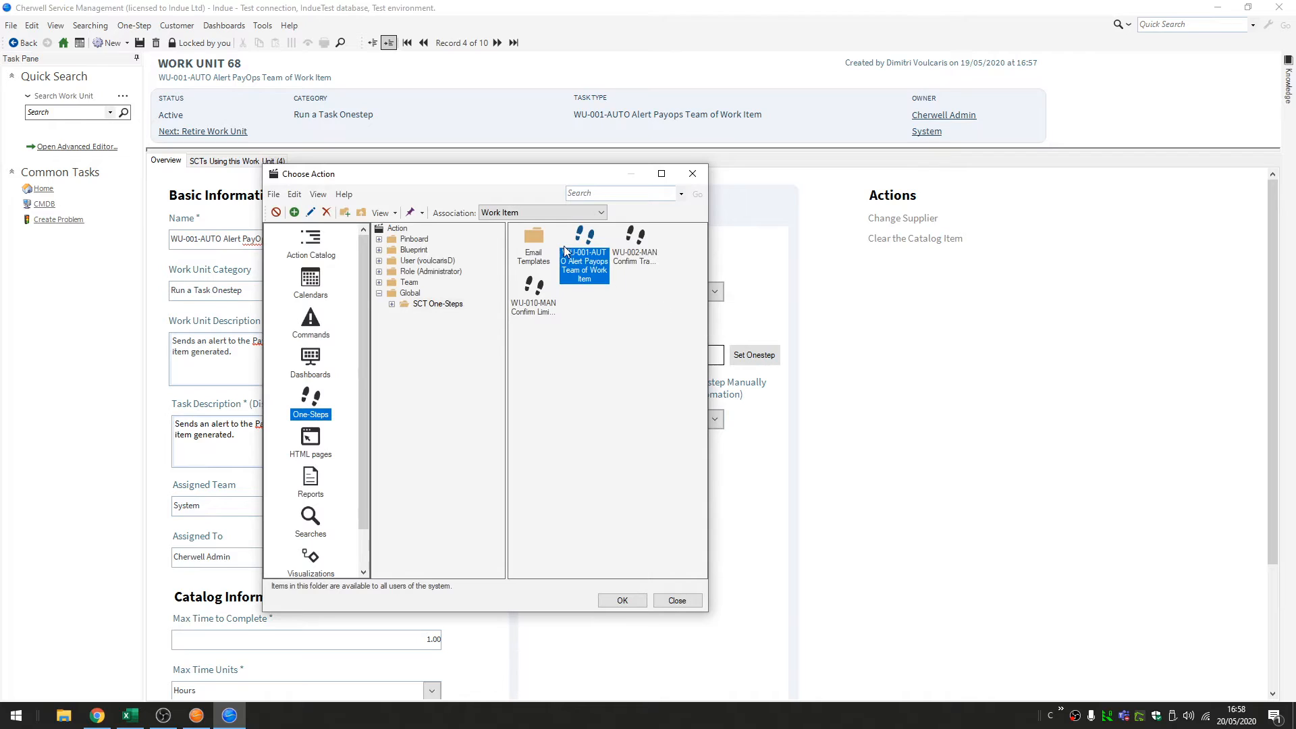
pyautogui.rightClick(593, 261)
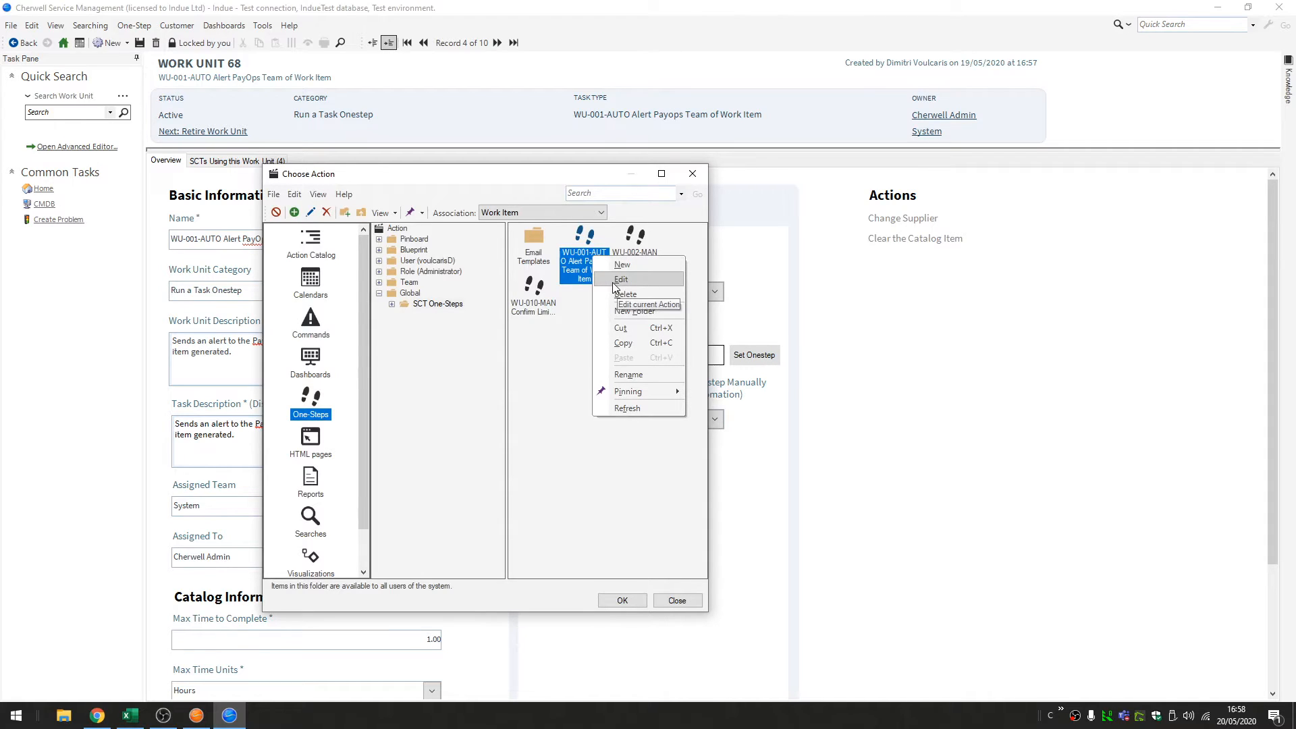
pyautogui.click(605, 281)
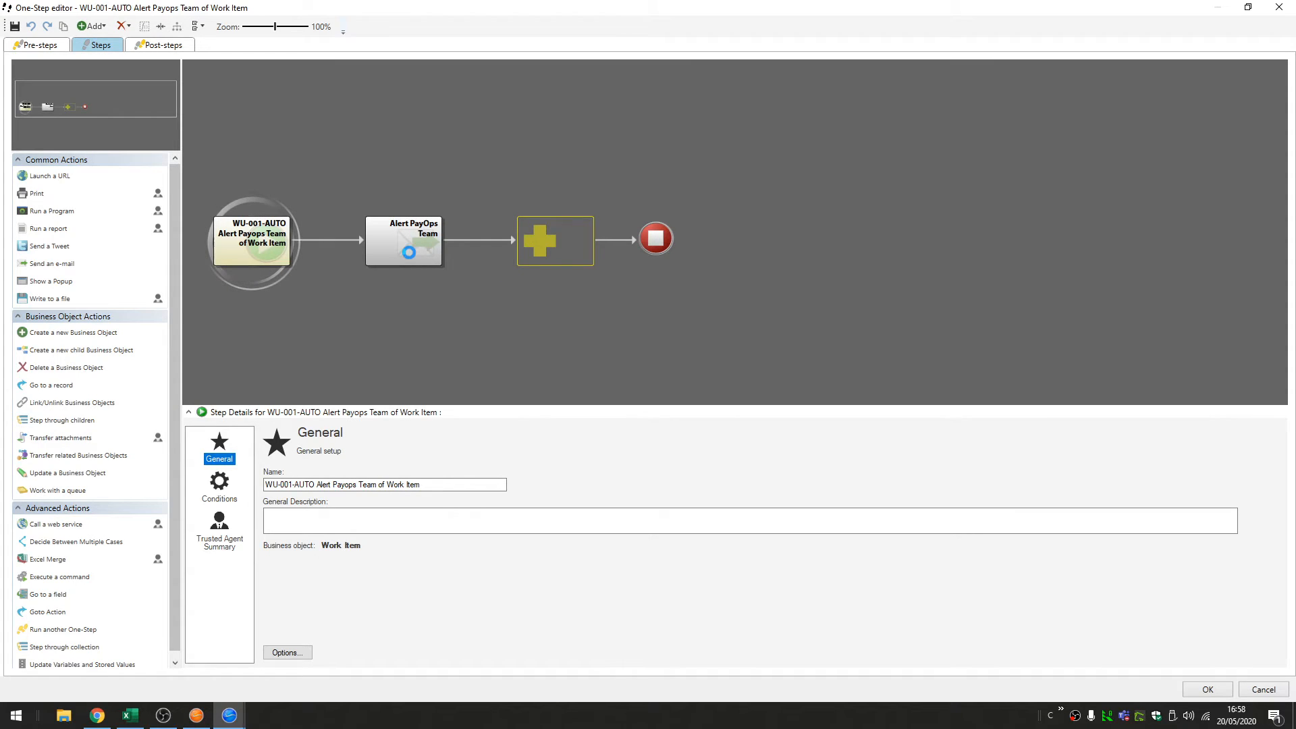
pyautogui.click(388, 232)
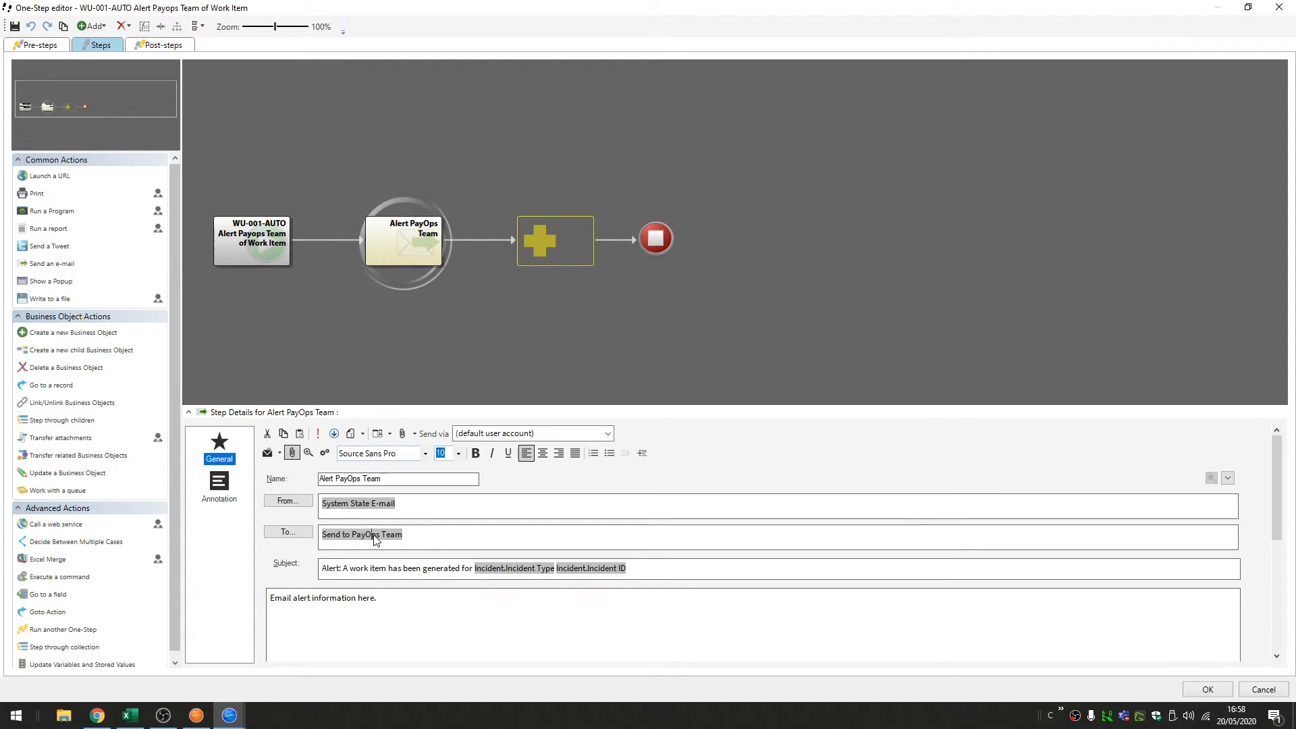
# Inspect the DEV and Production cases of the Send to PayOps Team recipient expression, then close it without changes
pyautogui.doubleClick(375, 536)
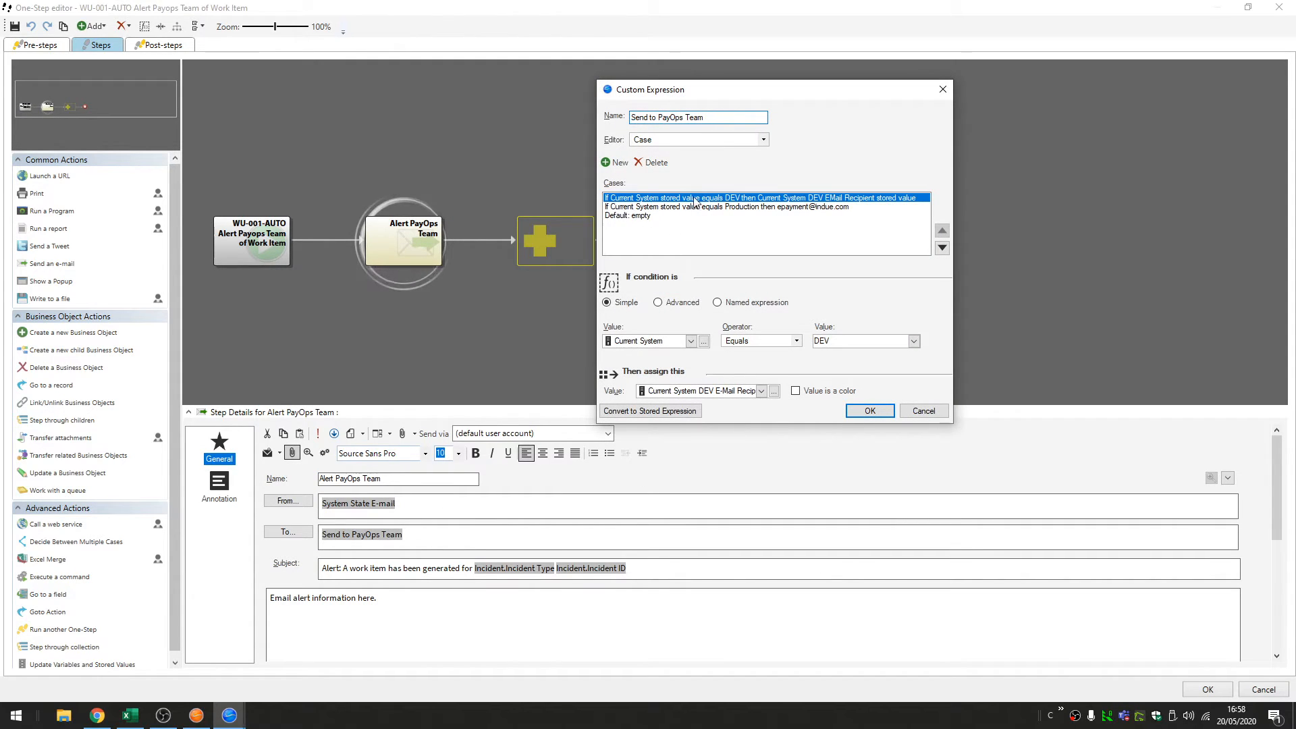
pyautogui.click(821, 208)
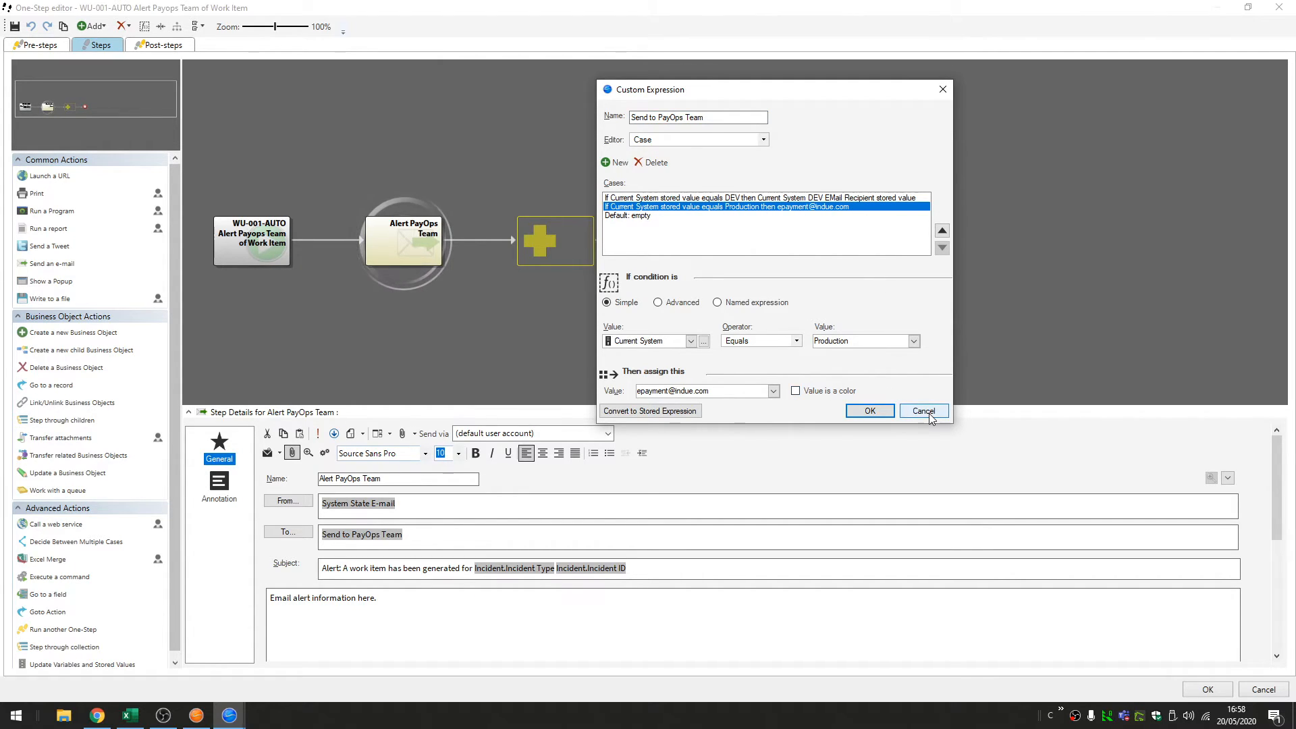
pyautogui.press('Up')
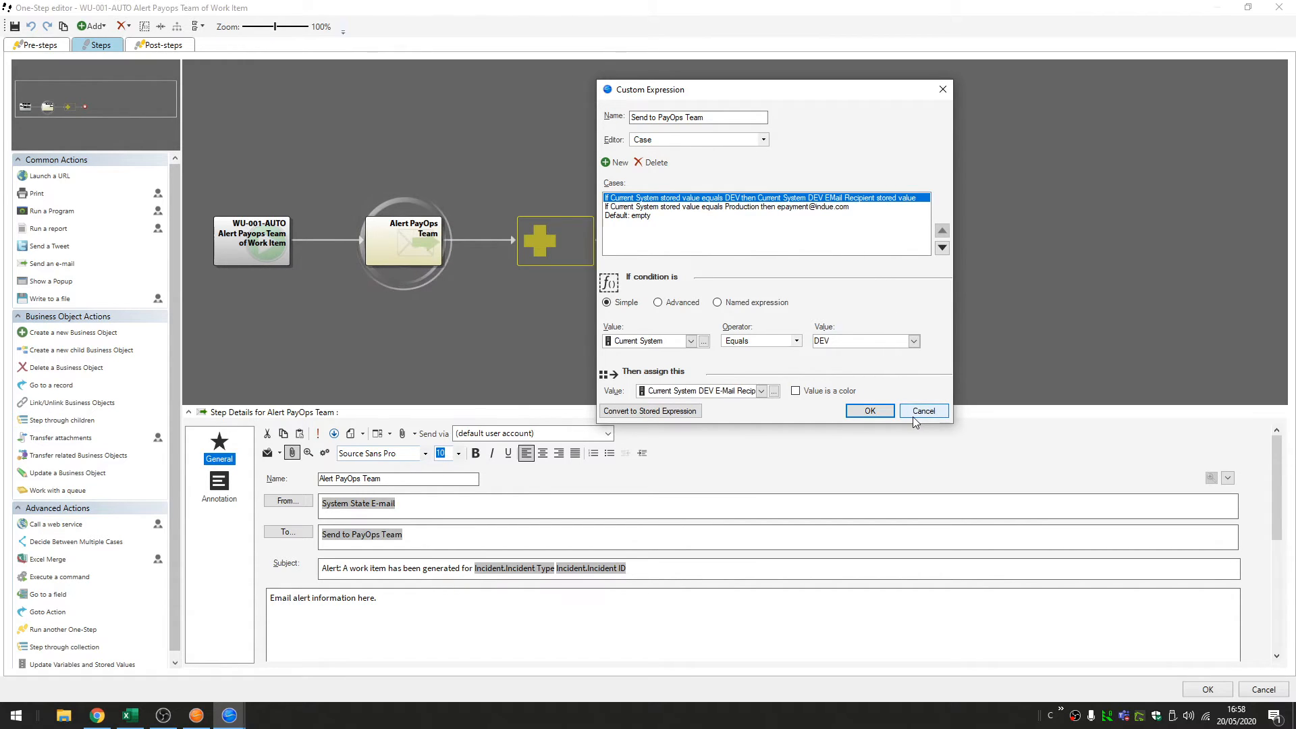
pyautogui.press('Down')
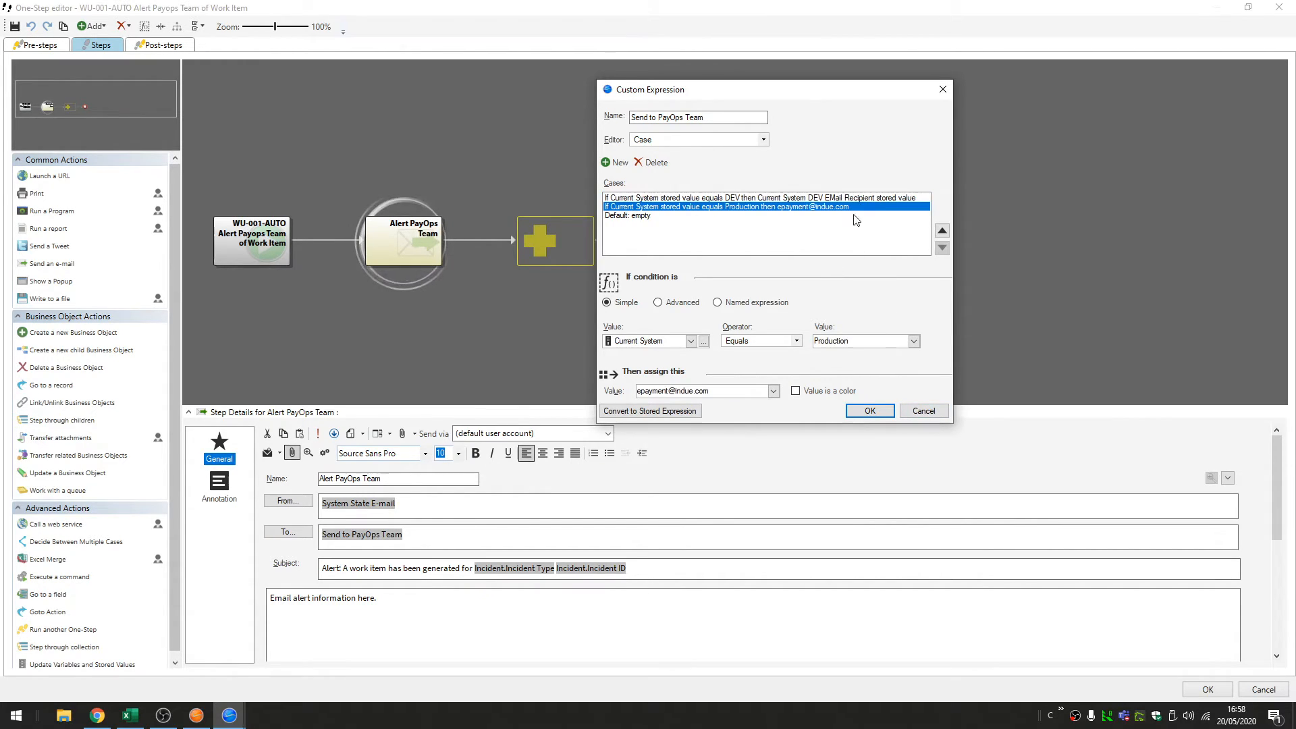
pyautogui.click(923, 414)
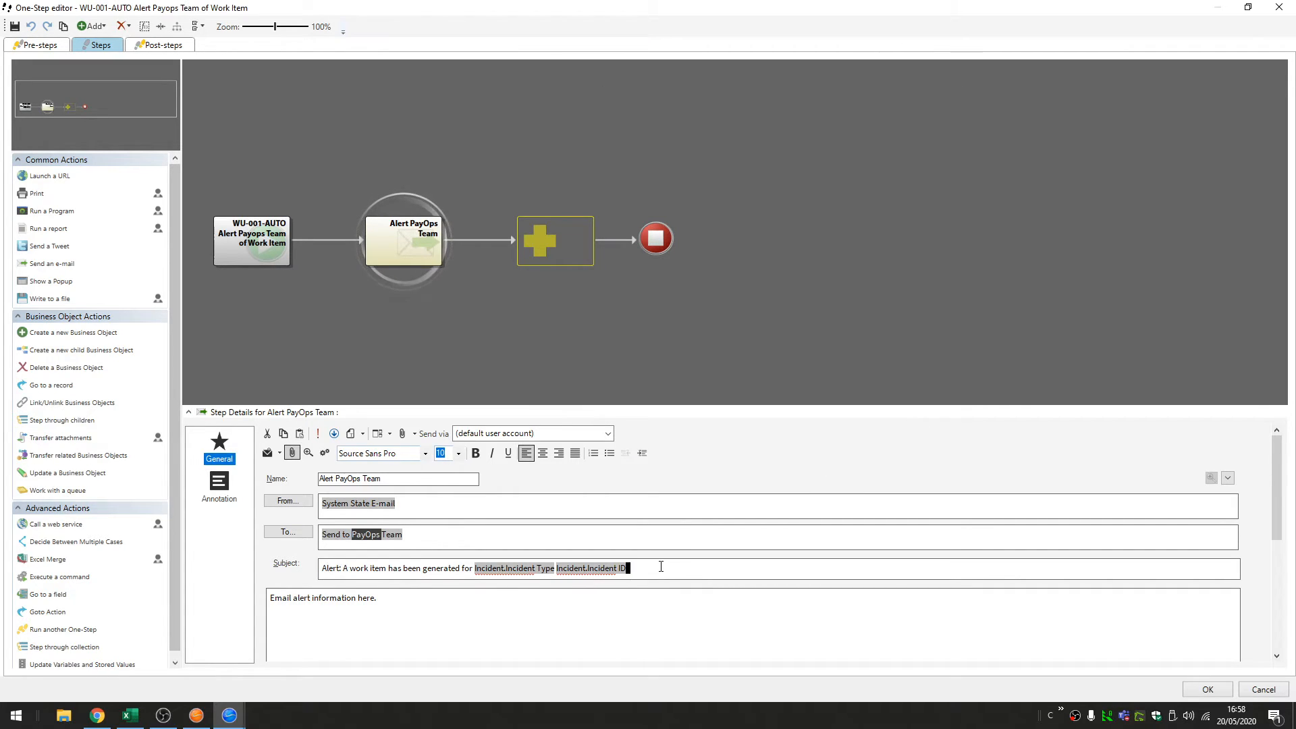
# Examine the alert email's subject and body text, then leave the One-Step editor and action chooser without saving changes
pyautogui.moveTo(661, 566); pyautogui.dragTo(287, 566)
pyautogui.doubleClick(346, 570)
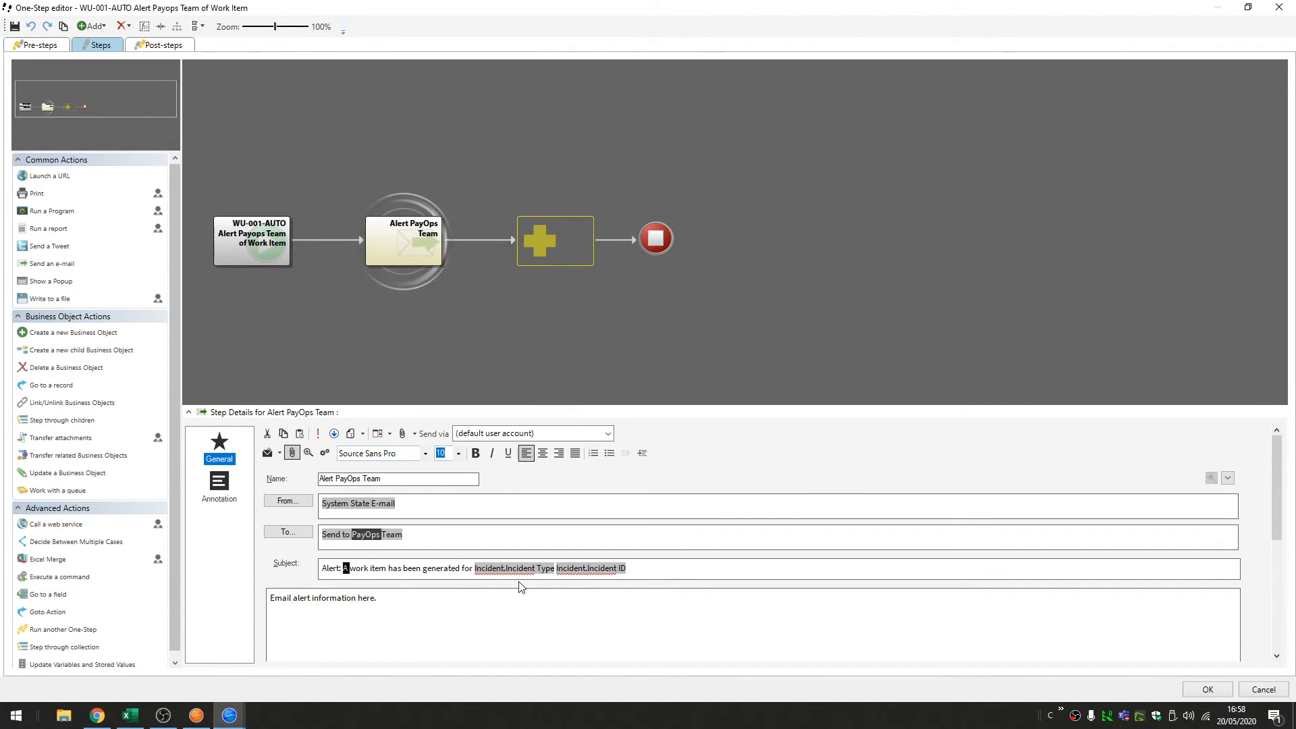
pyautogui.click(380, 611)
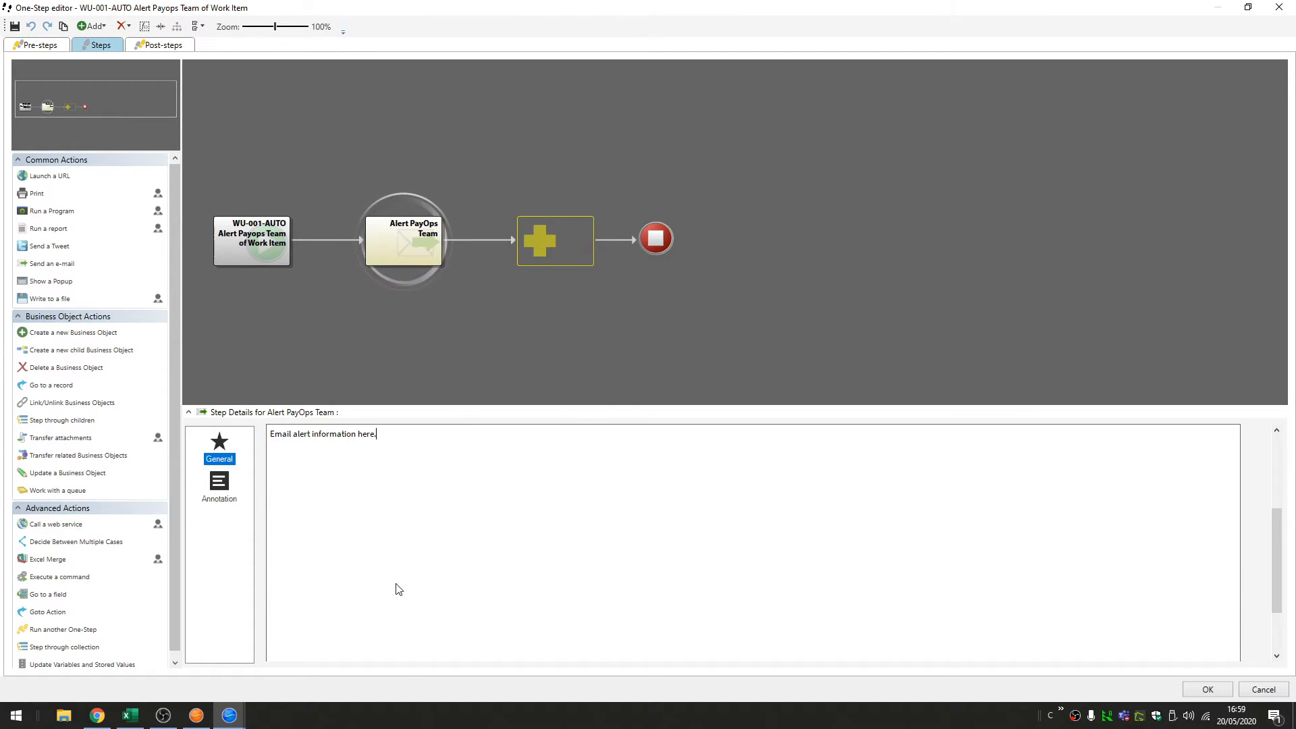
pyautogui.scroll(3, 397, 527)
pyautogui.moveTo(410, 620); pyautogui.dragTo(261, 604)
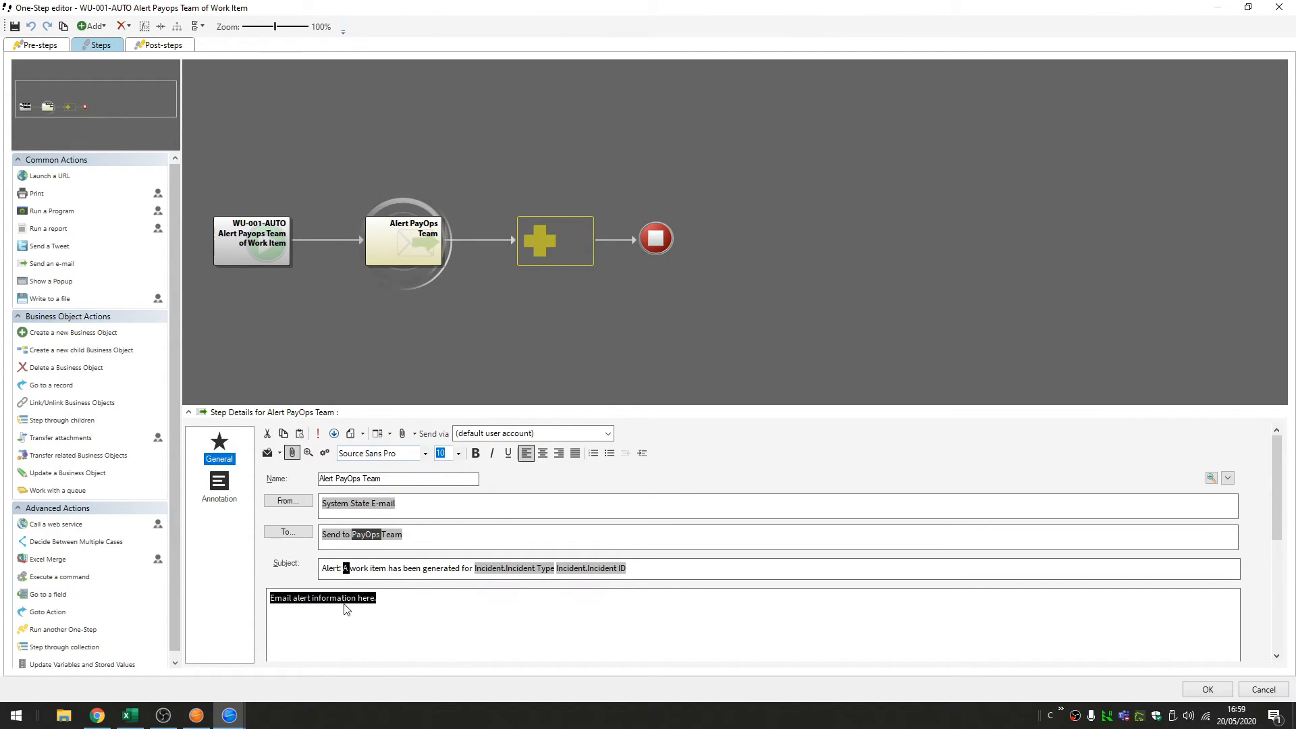
pyautogui.click(410, 608)
pyautogui.moveTo(413, 611); pyautogui.dragTo(271, 602)
pyautogui.click(381, 603)
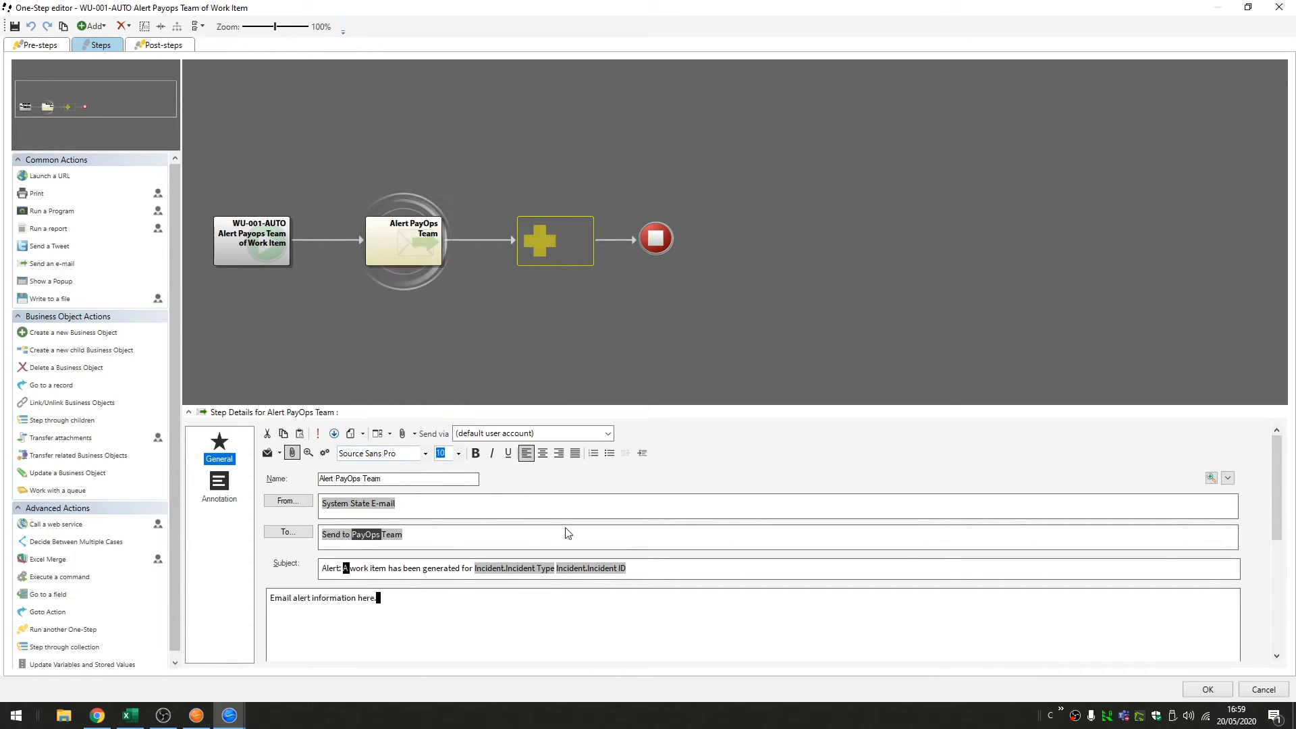
pyautogui.click(1257, 690)
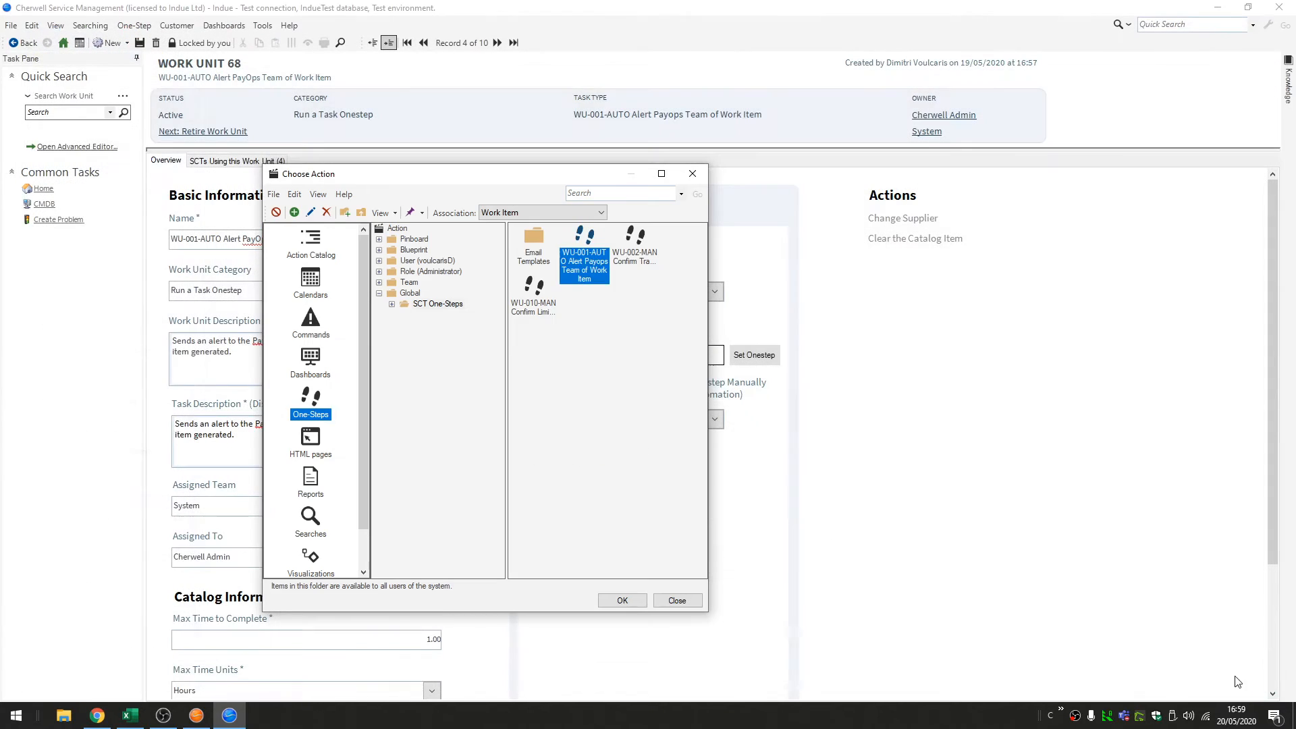
pyautogui.click(675, 599)
# Review the work unit's task description, Assigned Team, Assigned To and Catalog Information fields
pyautogui.click(246, 443)
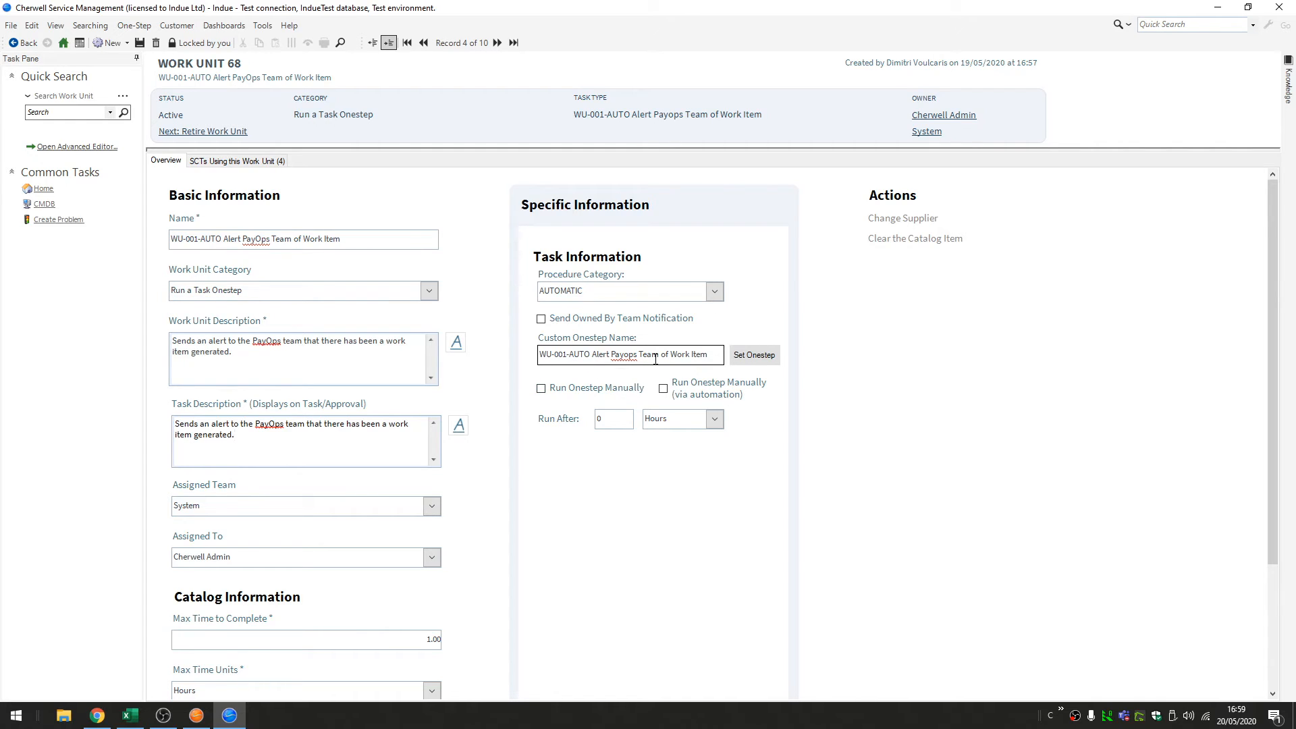
pyautogui.click(433, 508)
pyautogui.press('Tab')
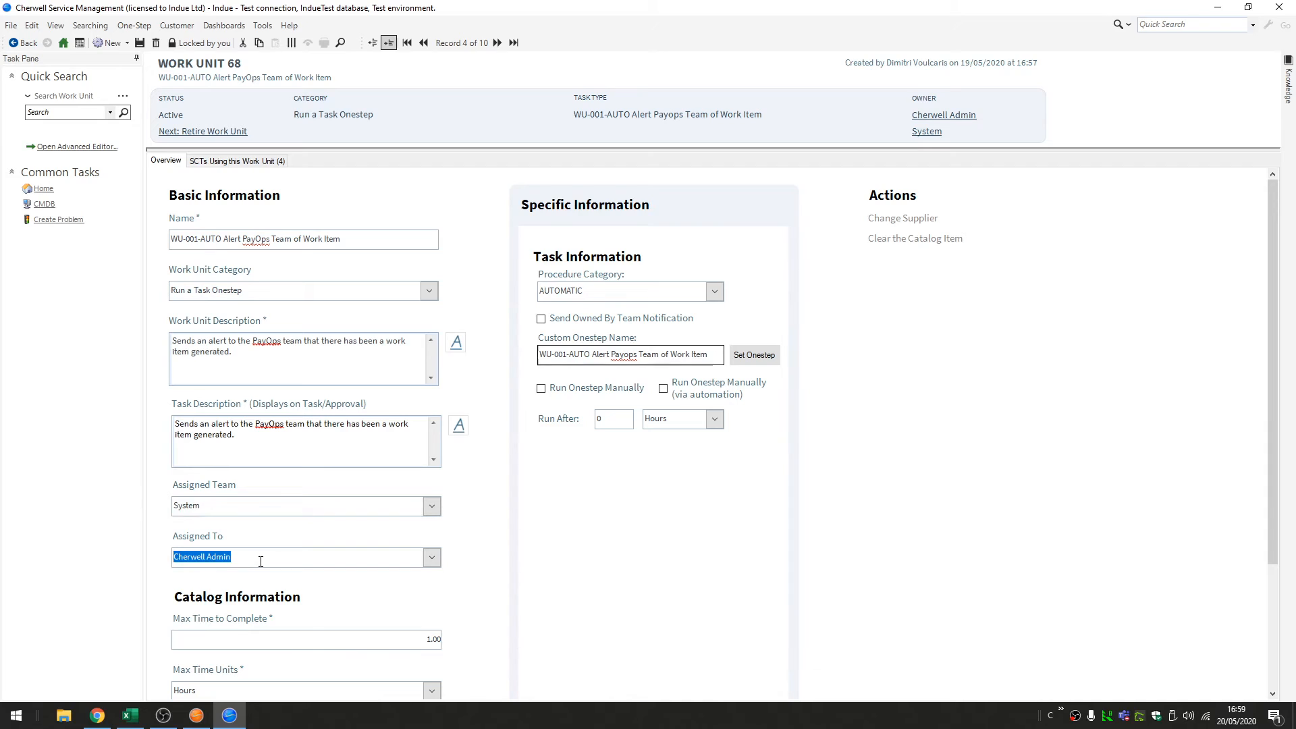
pyautogui.click(260, 562)
pyautogui.scroll(-3, 582, 600)
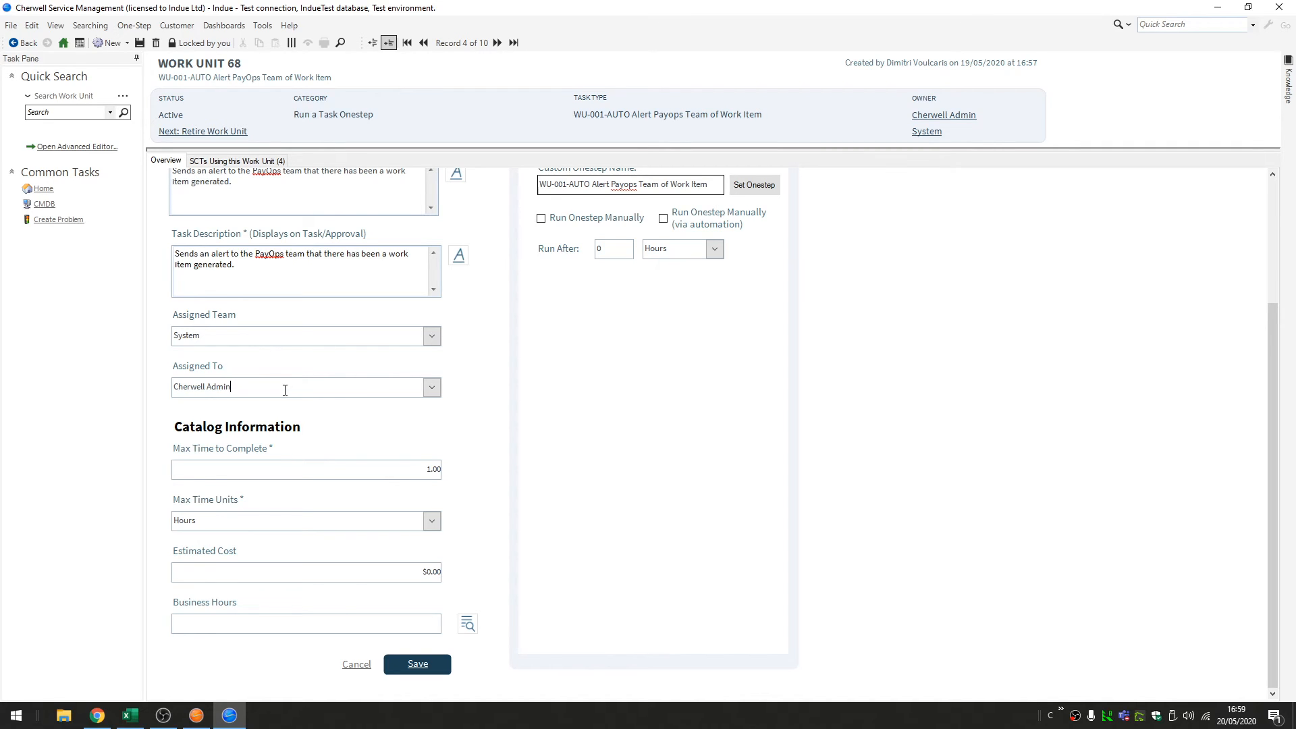
pyautogui.scroll(3, 285, 390)
# List the service catalog templates using this work unit and open SCT-CC - RTGS Transfer in a separate maximized window
pyautogui.click(243, 161)
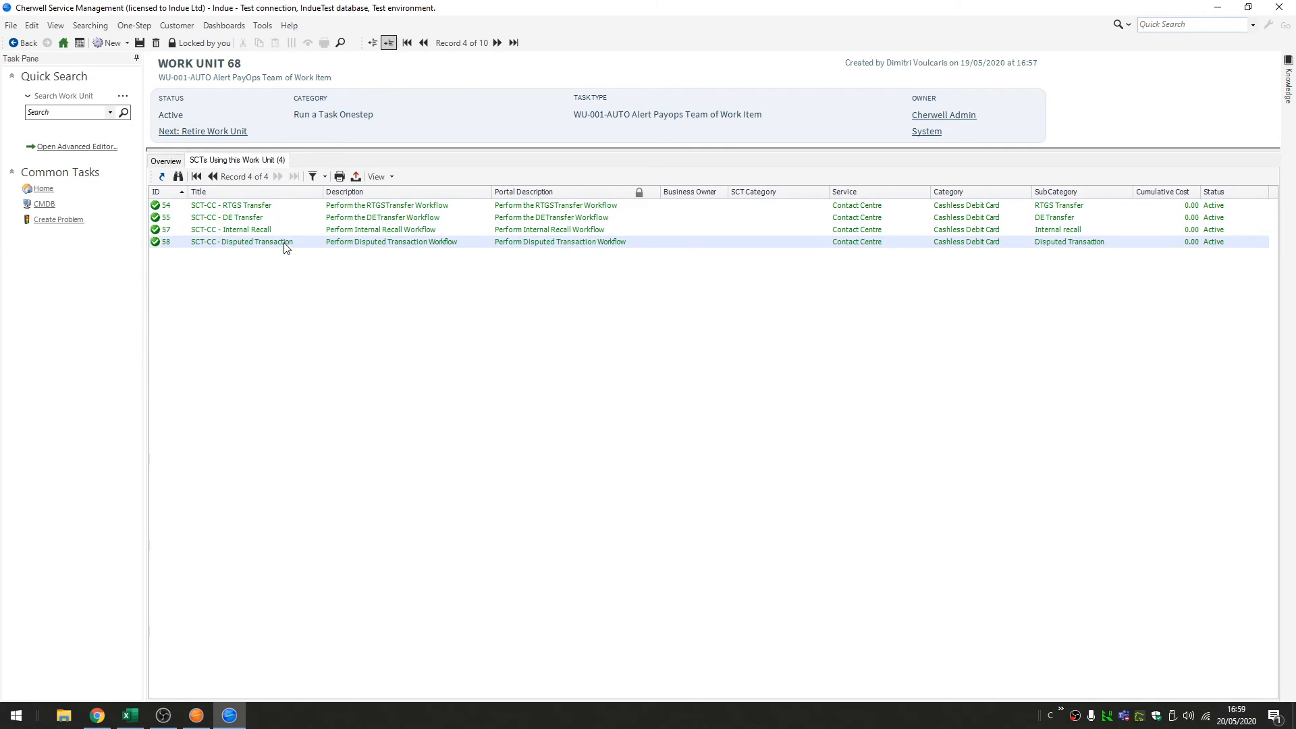
pyautogui.click(177, 176)
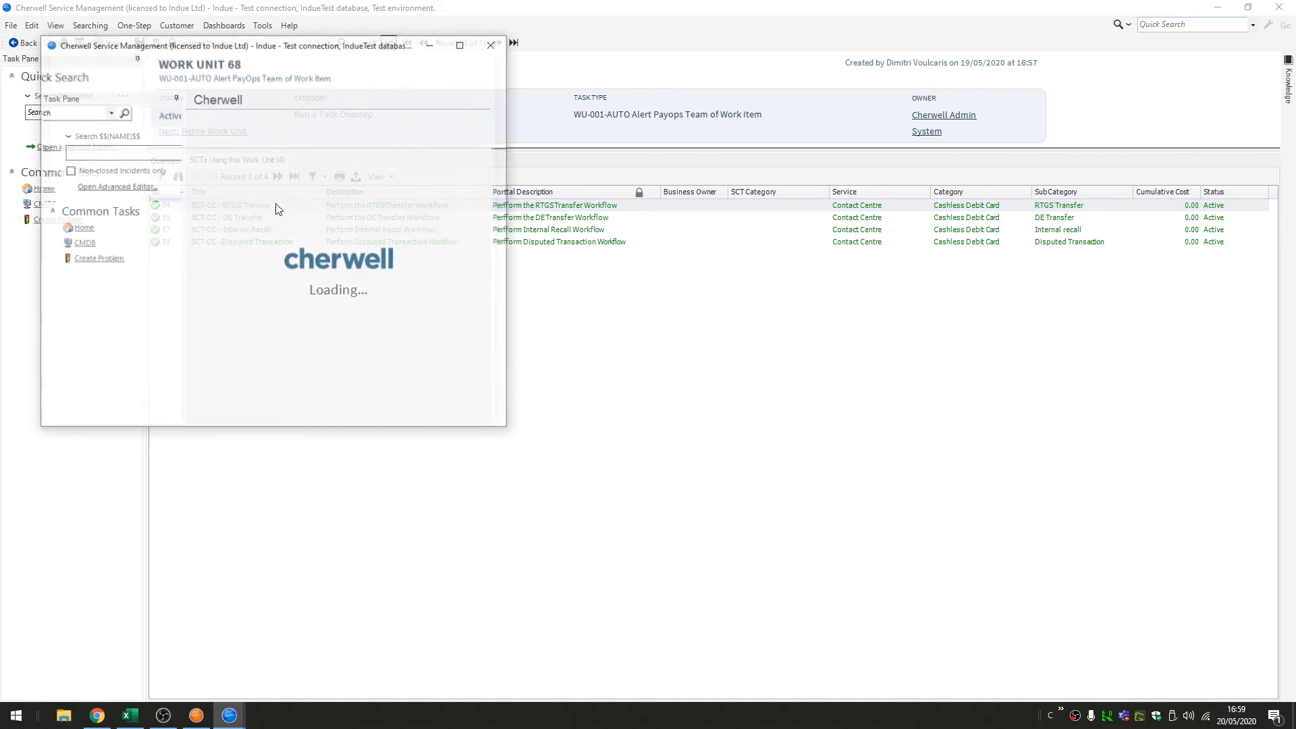
pyautogui.doubleClick(315, 45)
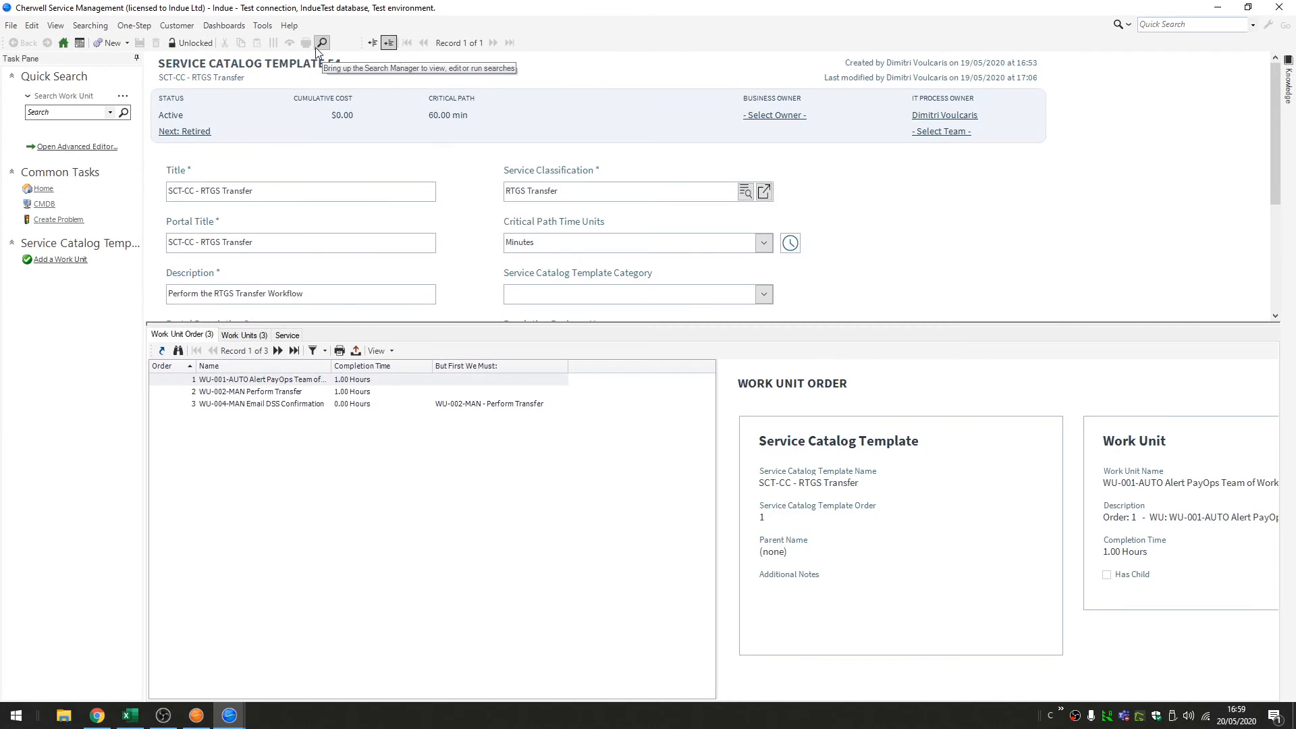
pyautogui.moveTo(313, 8); pyautogui.dragTo(702, 220)
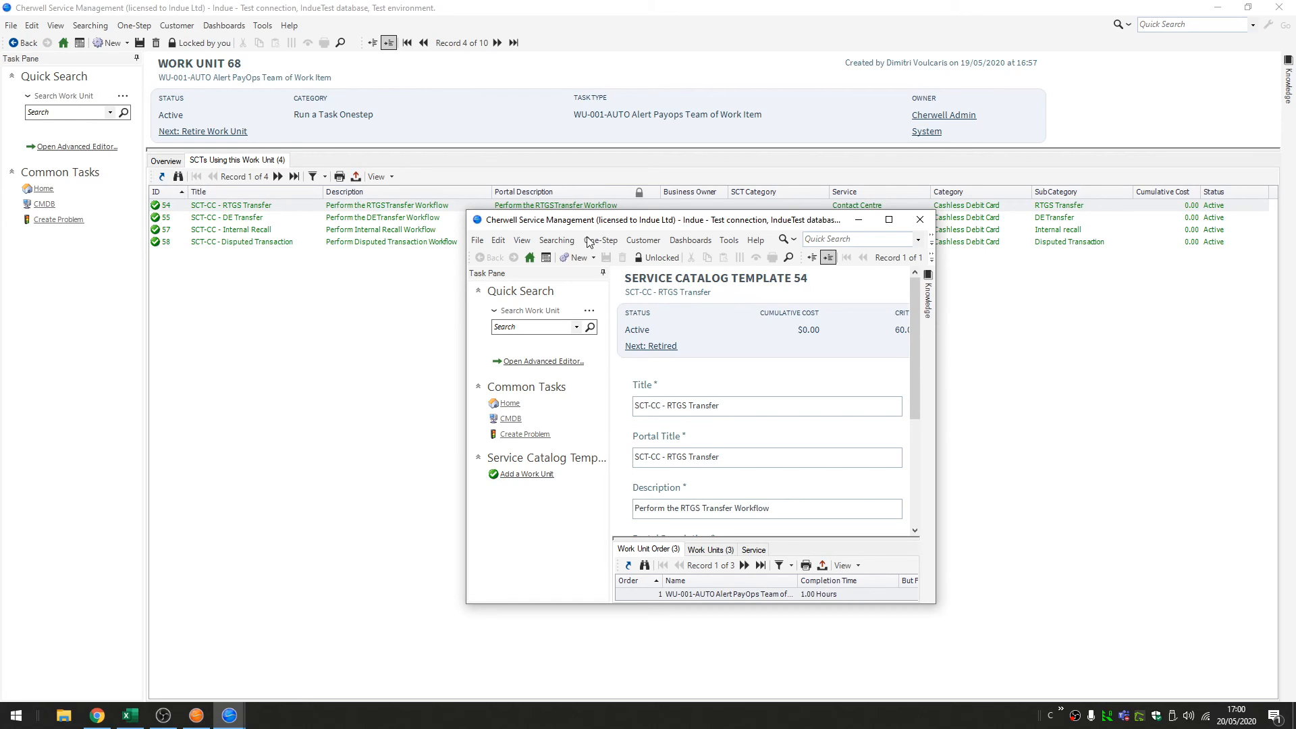
pyautogui.doubleClick(649, 224)
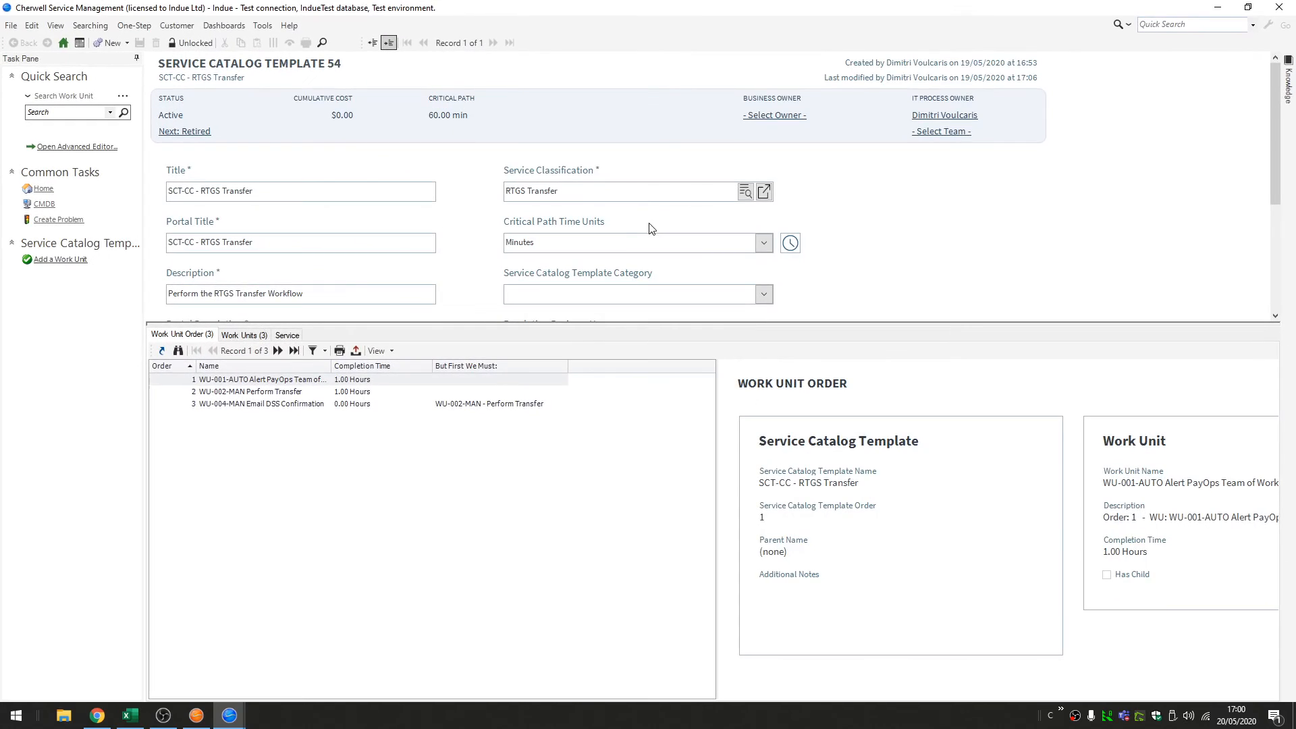
# Check the template's WU-002-MAN and WU-004-MAN entries in the work unit order, then close it and return to the work unit's overview
pyautogui.click(329, 391)
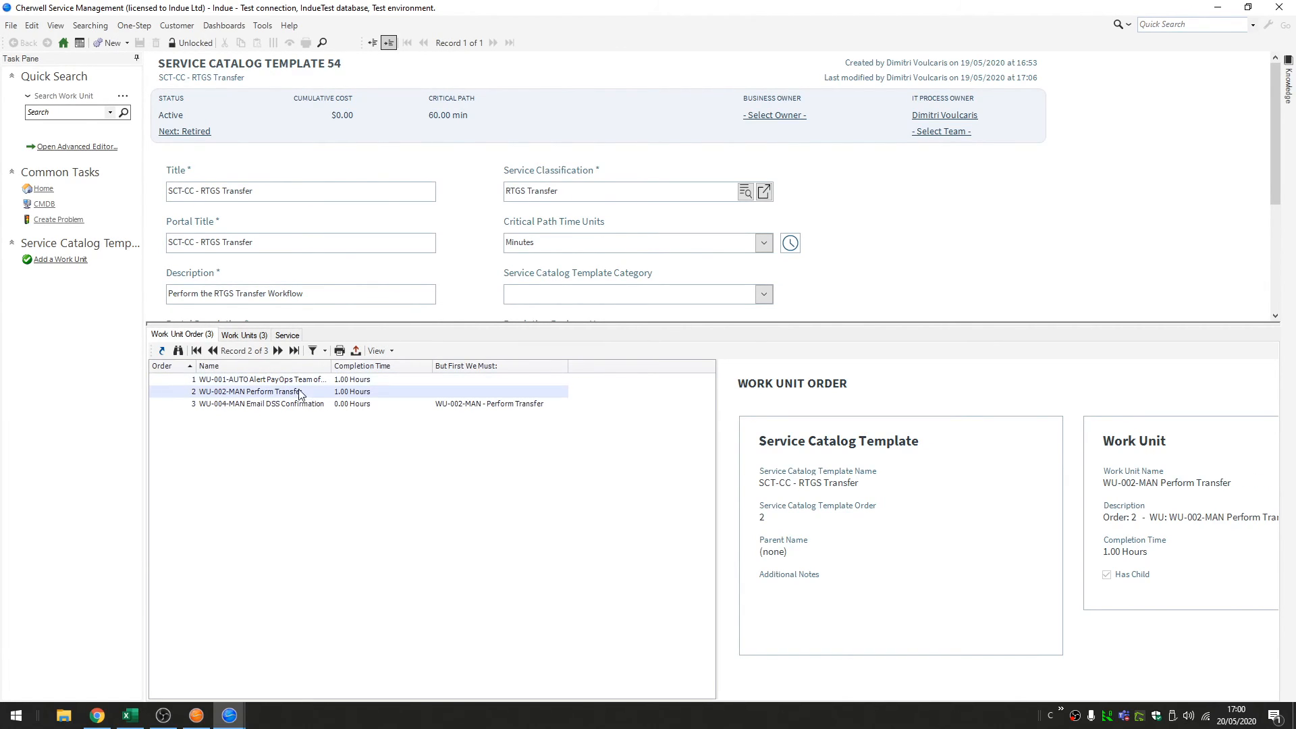
pyautogui.click(299, 405)
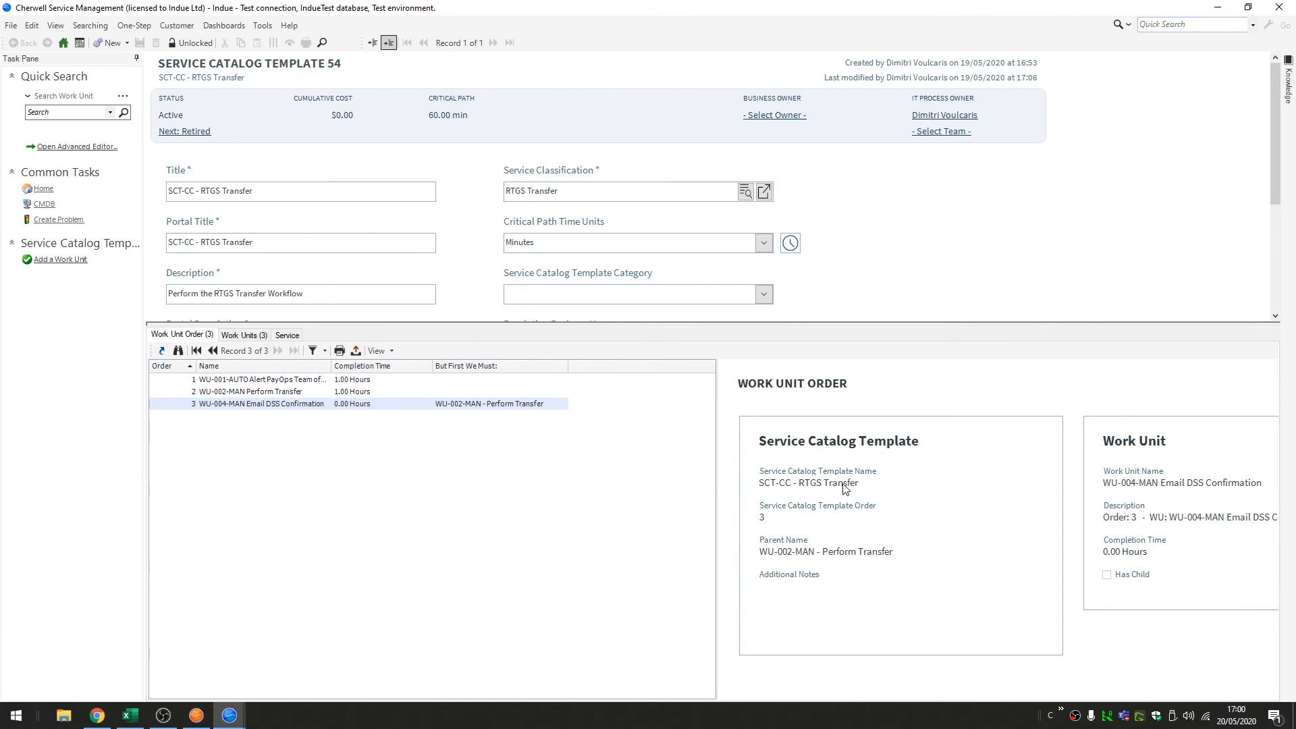
pyautogui.moveTo(555, 323); pyautogui.dragTo(562, 524)
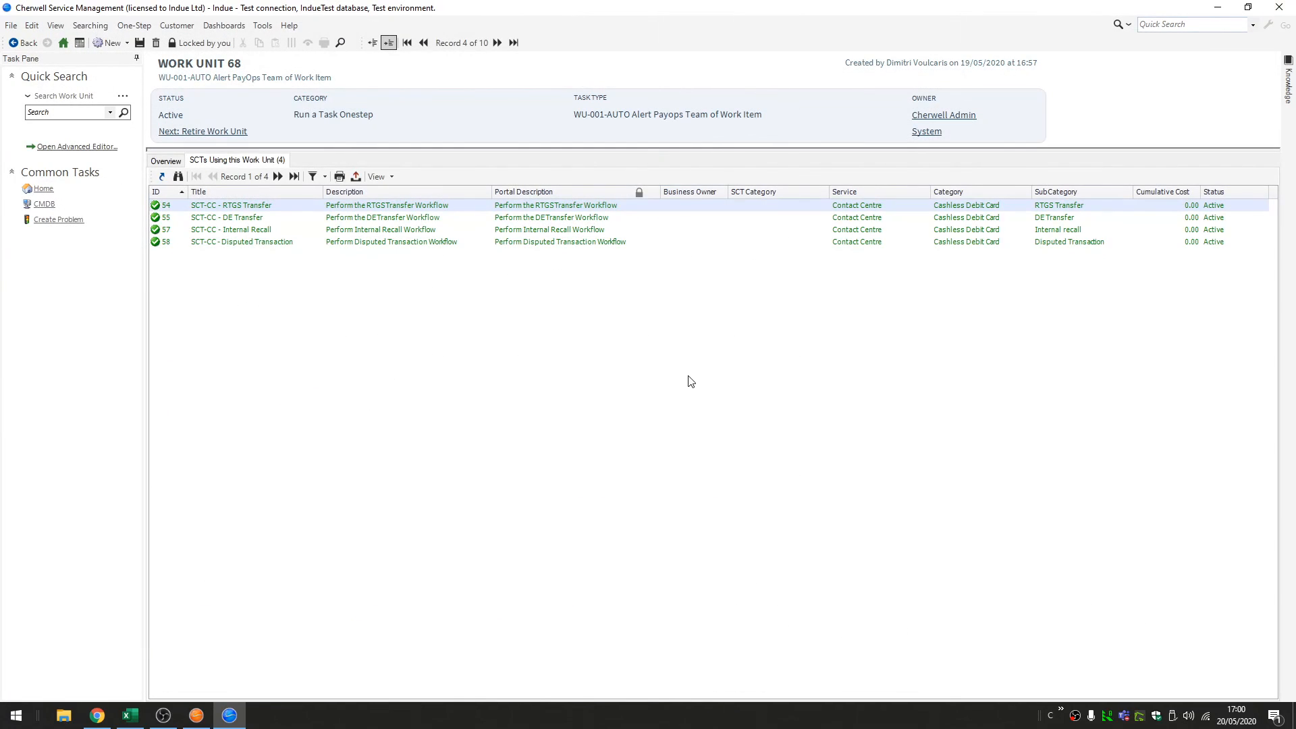
pyautogui.click(167, 162)
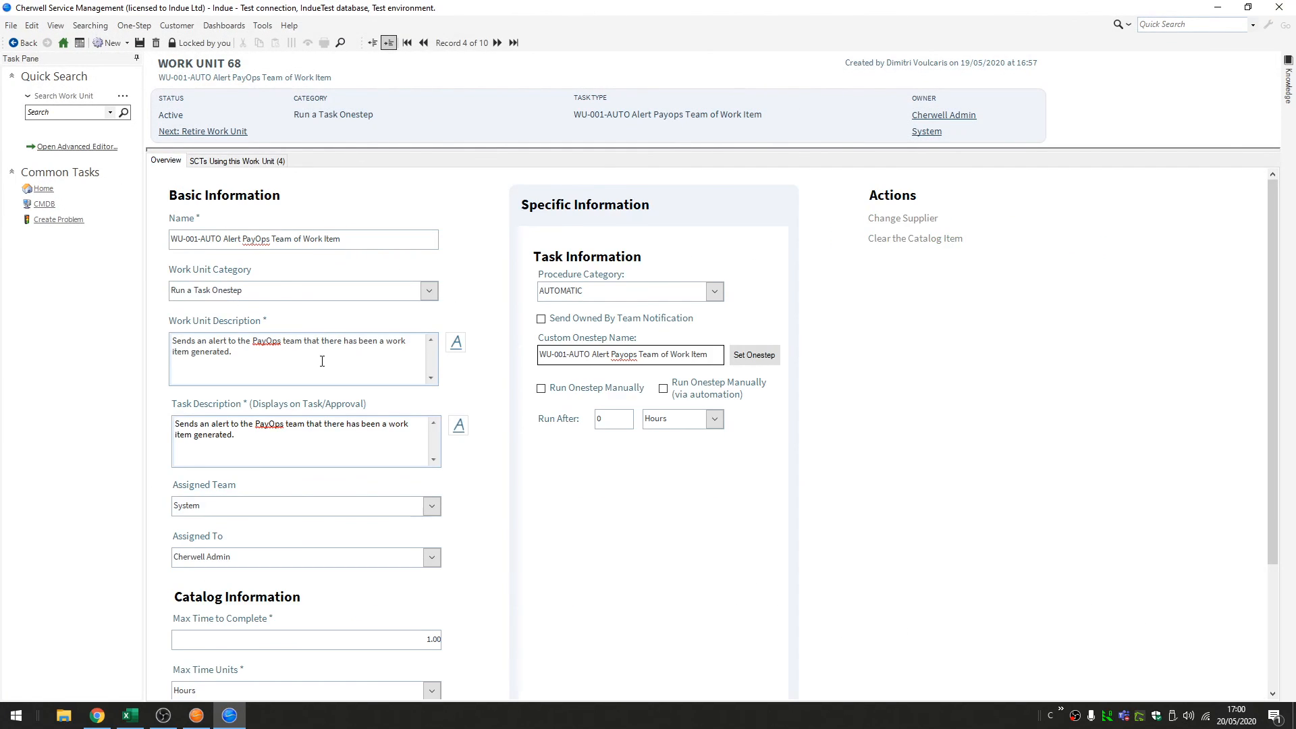